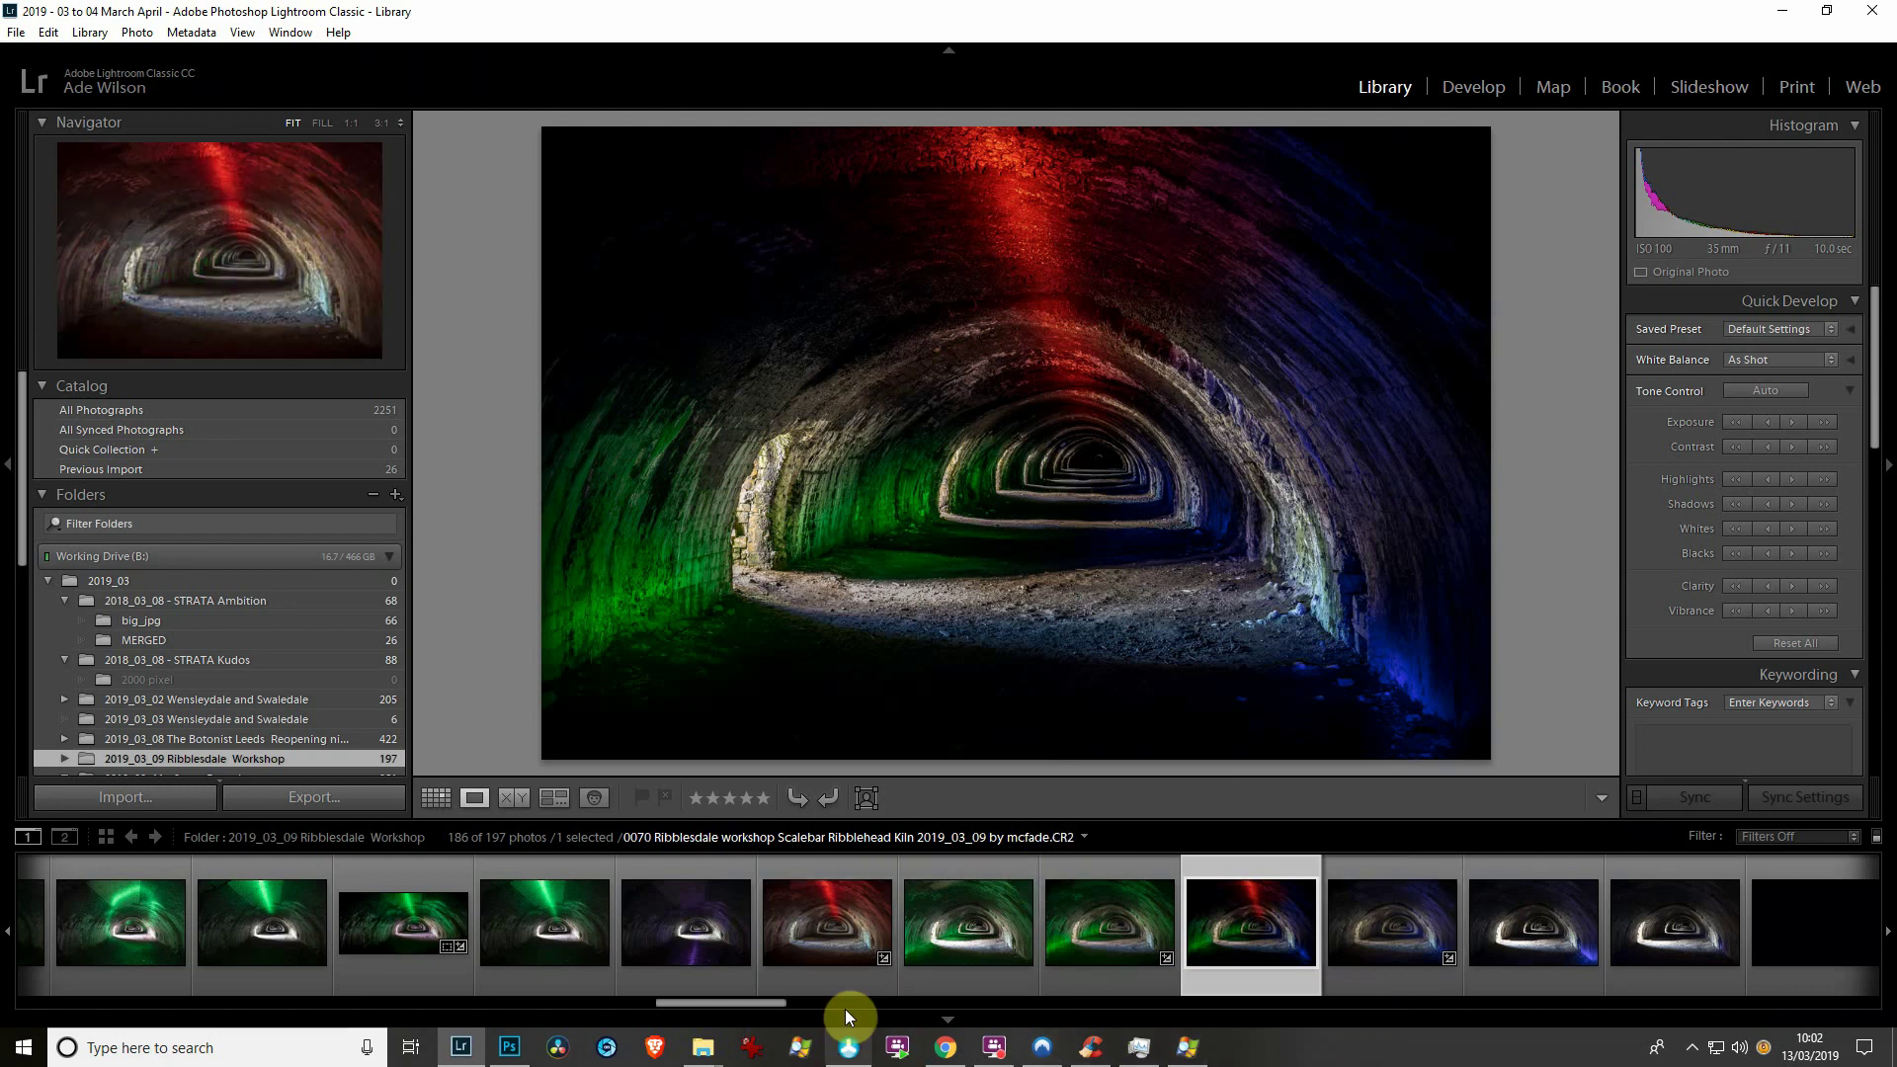
Compare the red 0070, green 0068/0072 and blue 0073 tunnel shots, ending on 0073
left_click(838, 923)
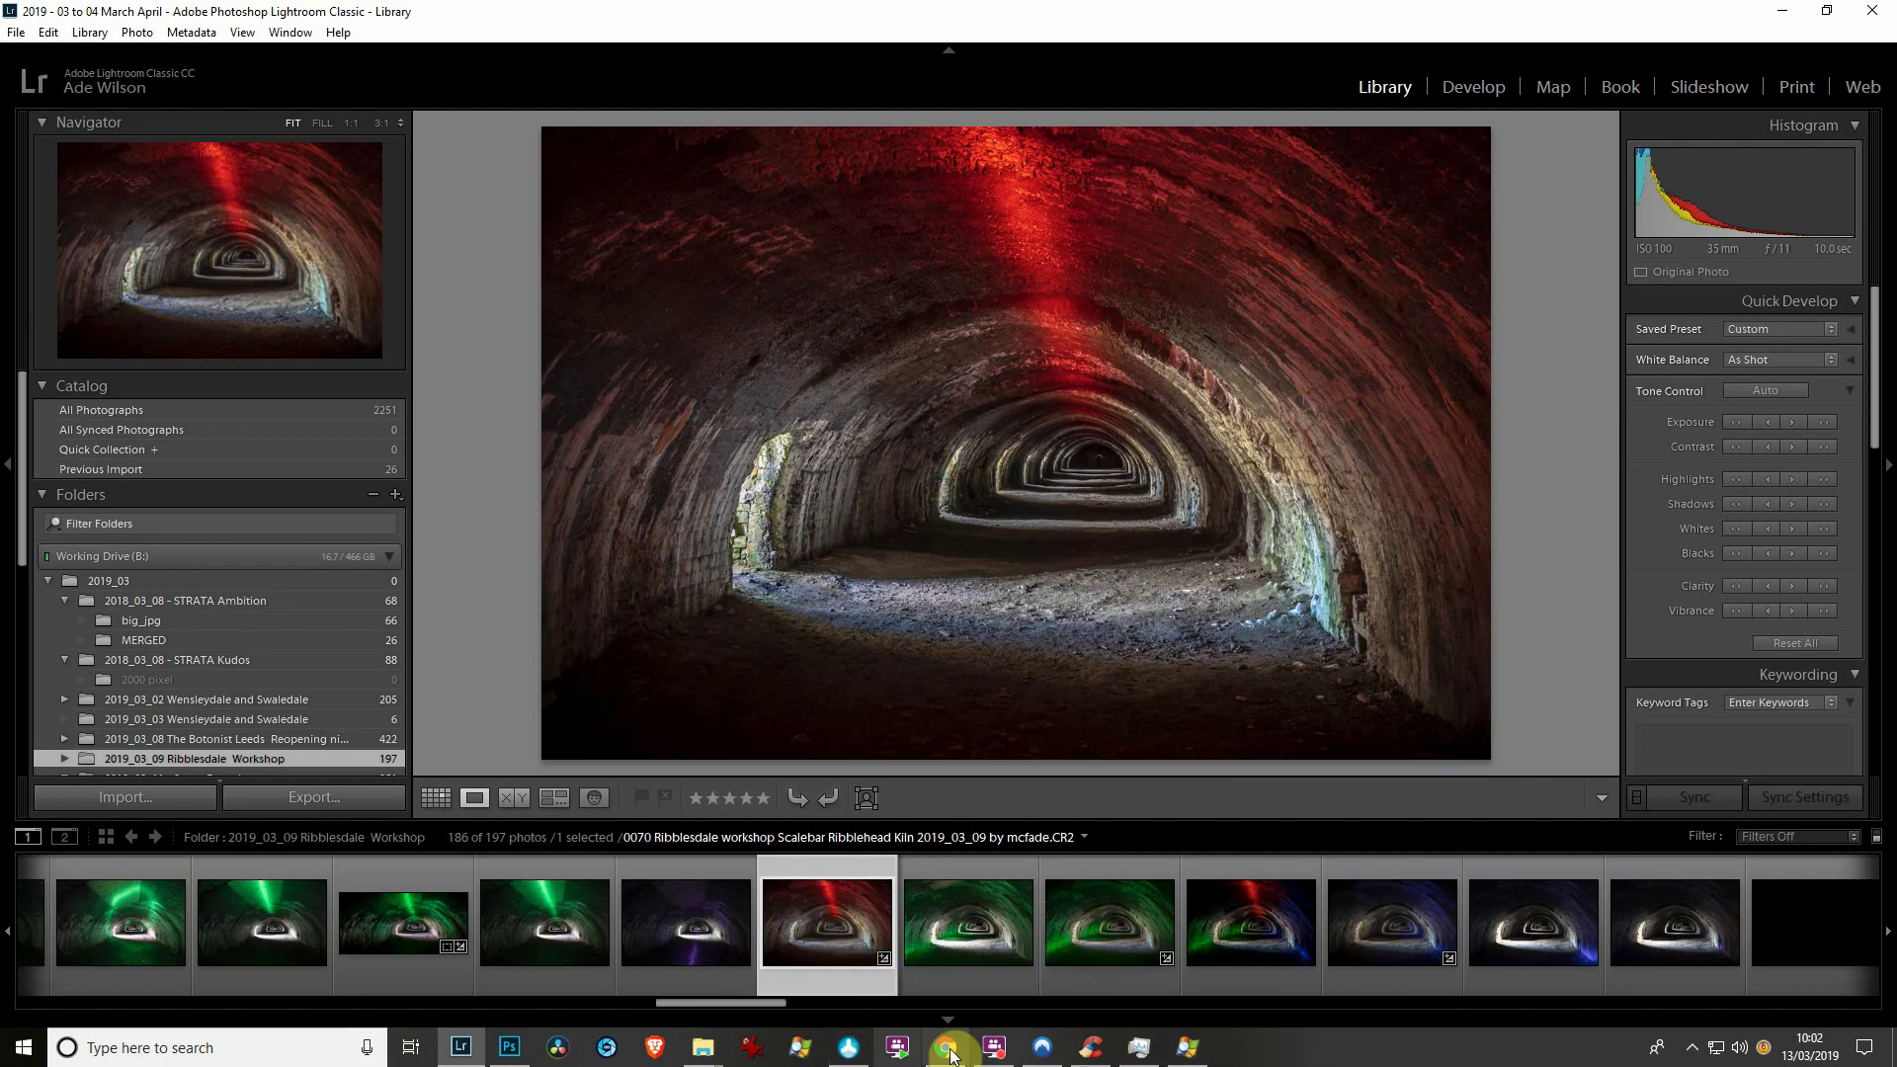
left_click(1099, 953)
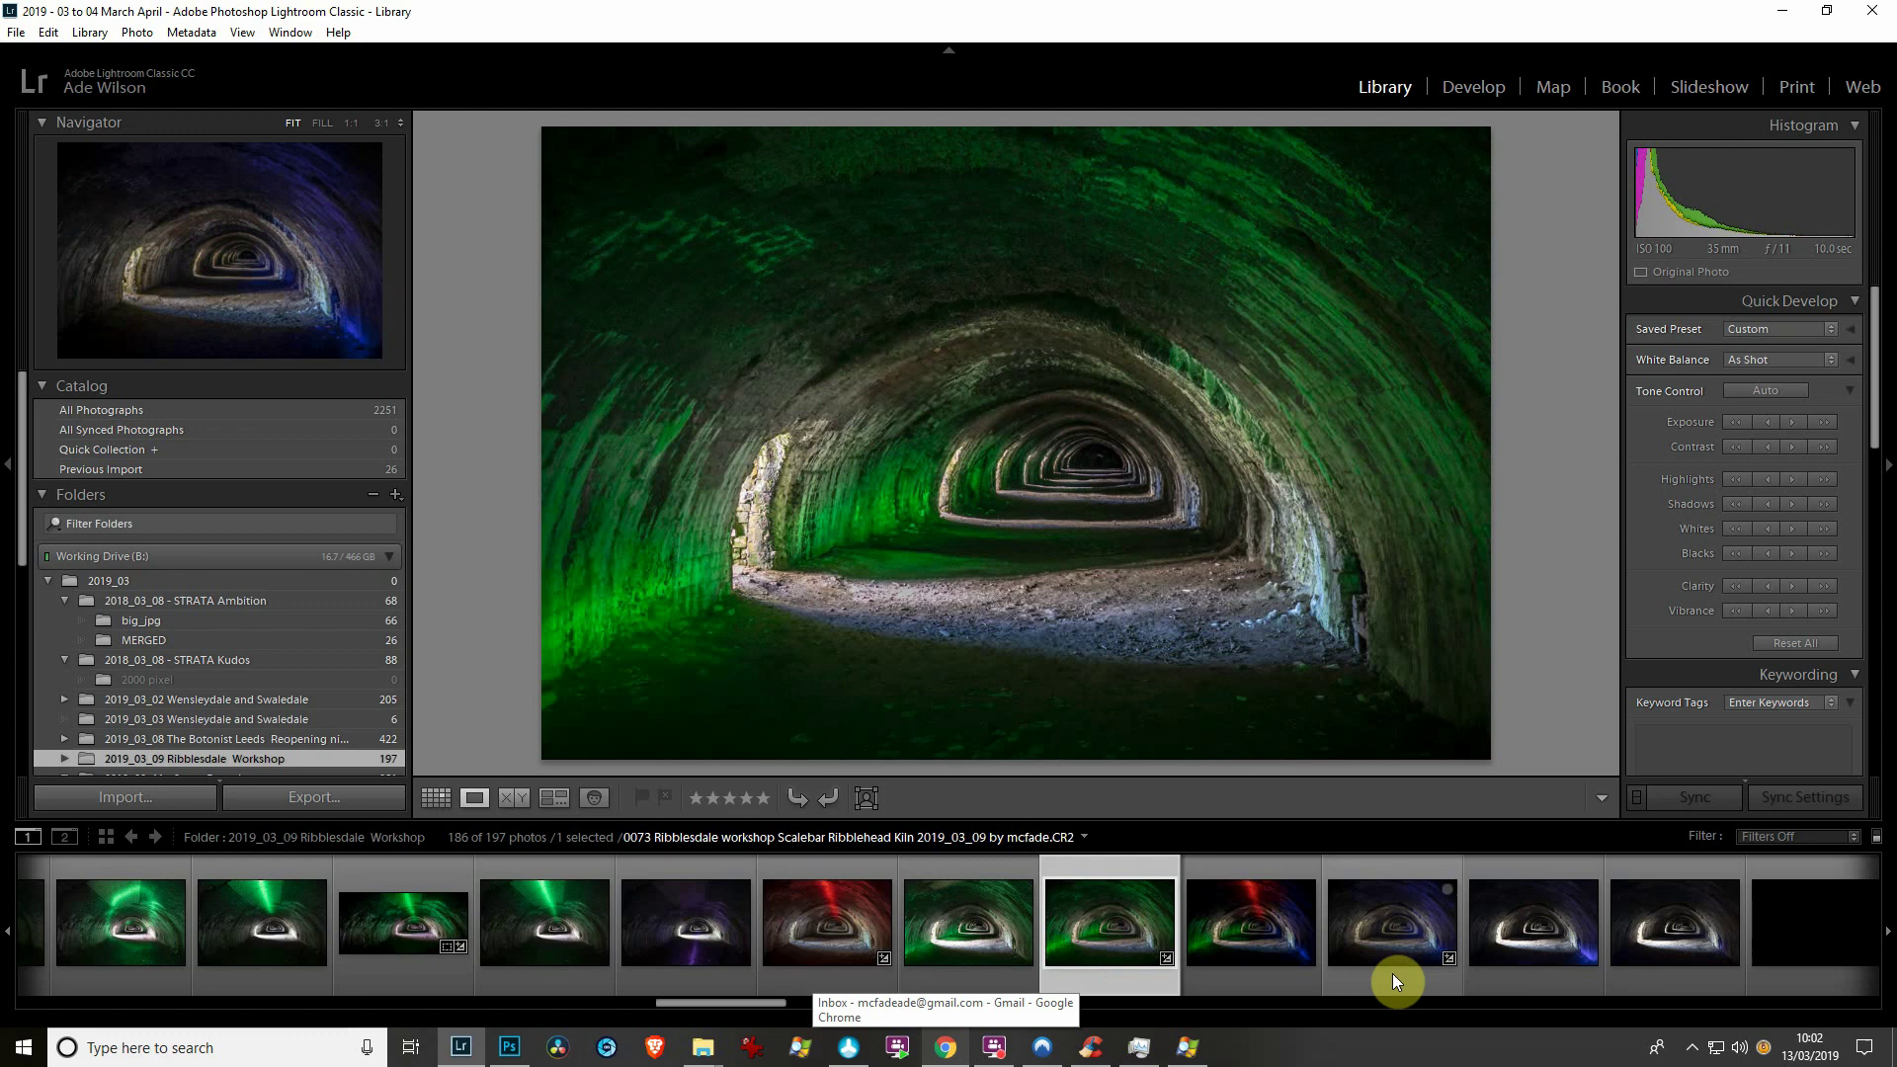
left_click(1402, 942)
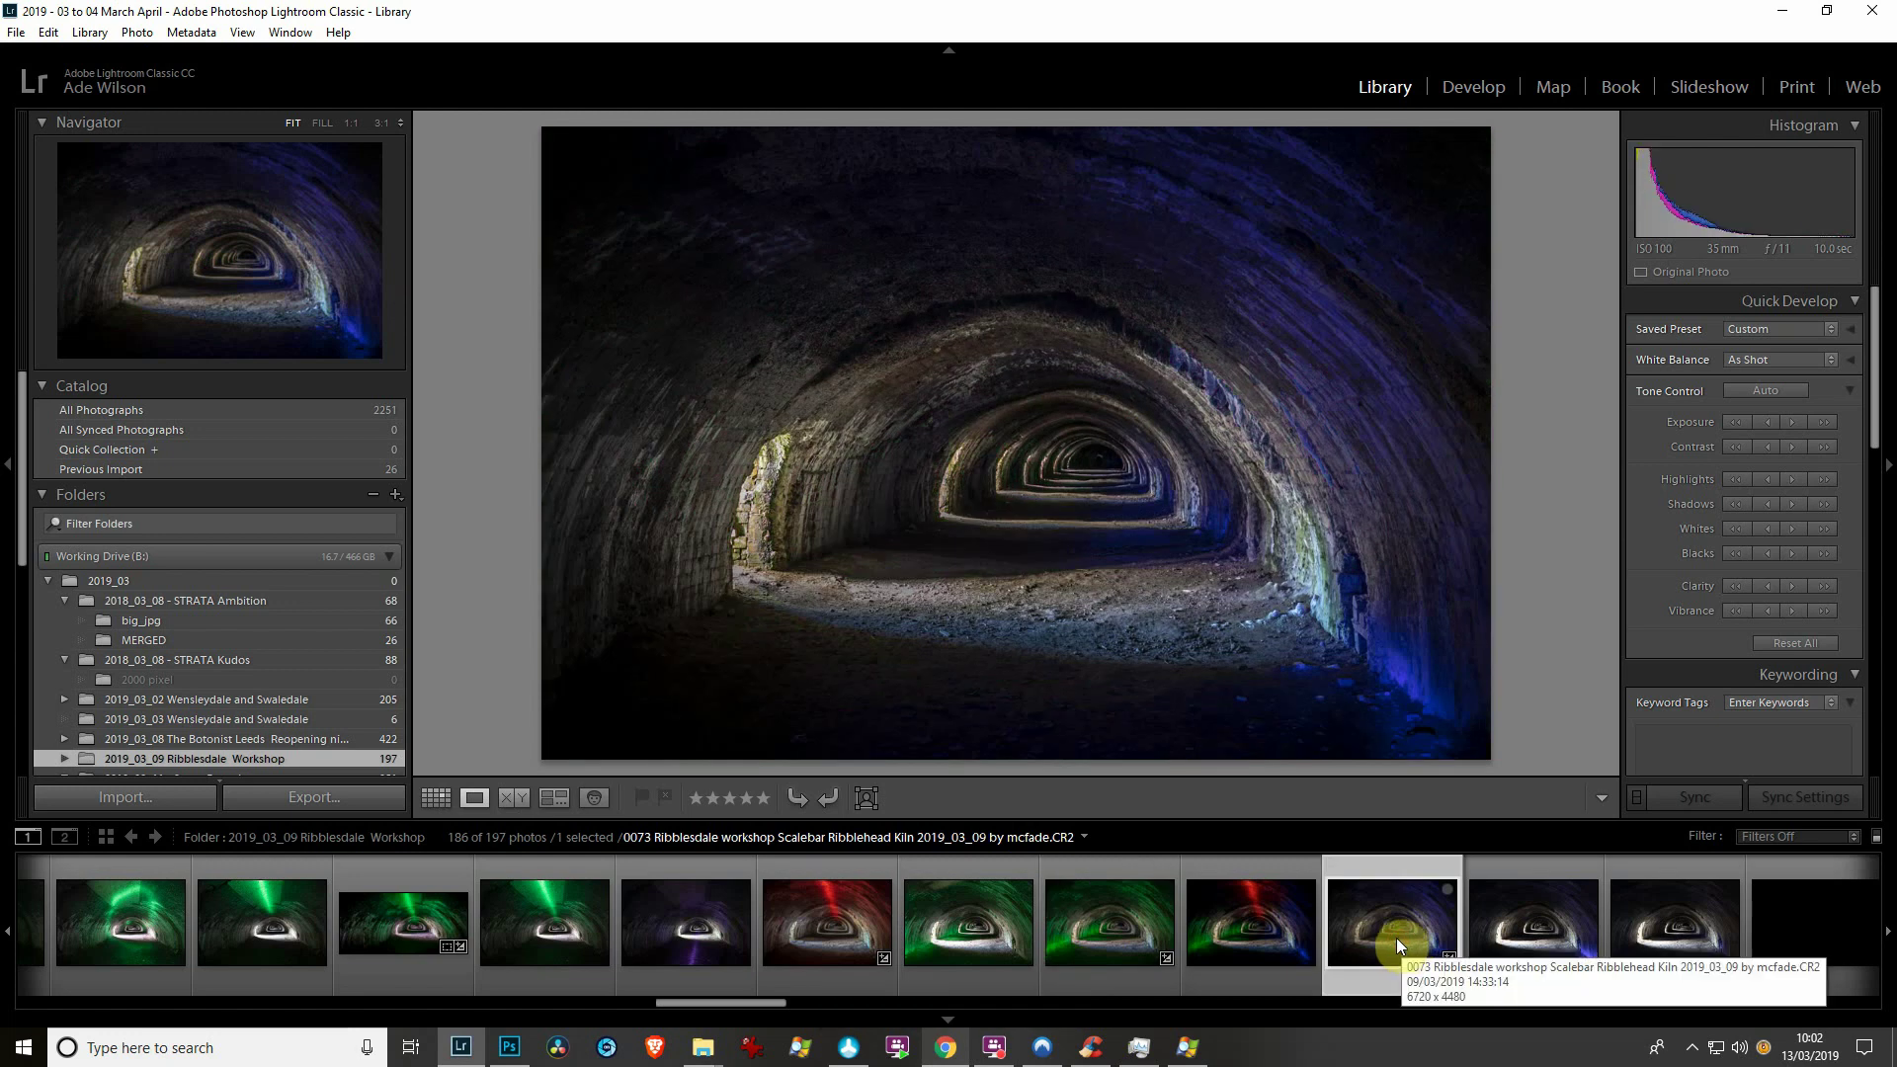
left_click(1248, 933)
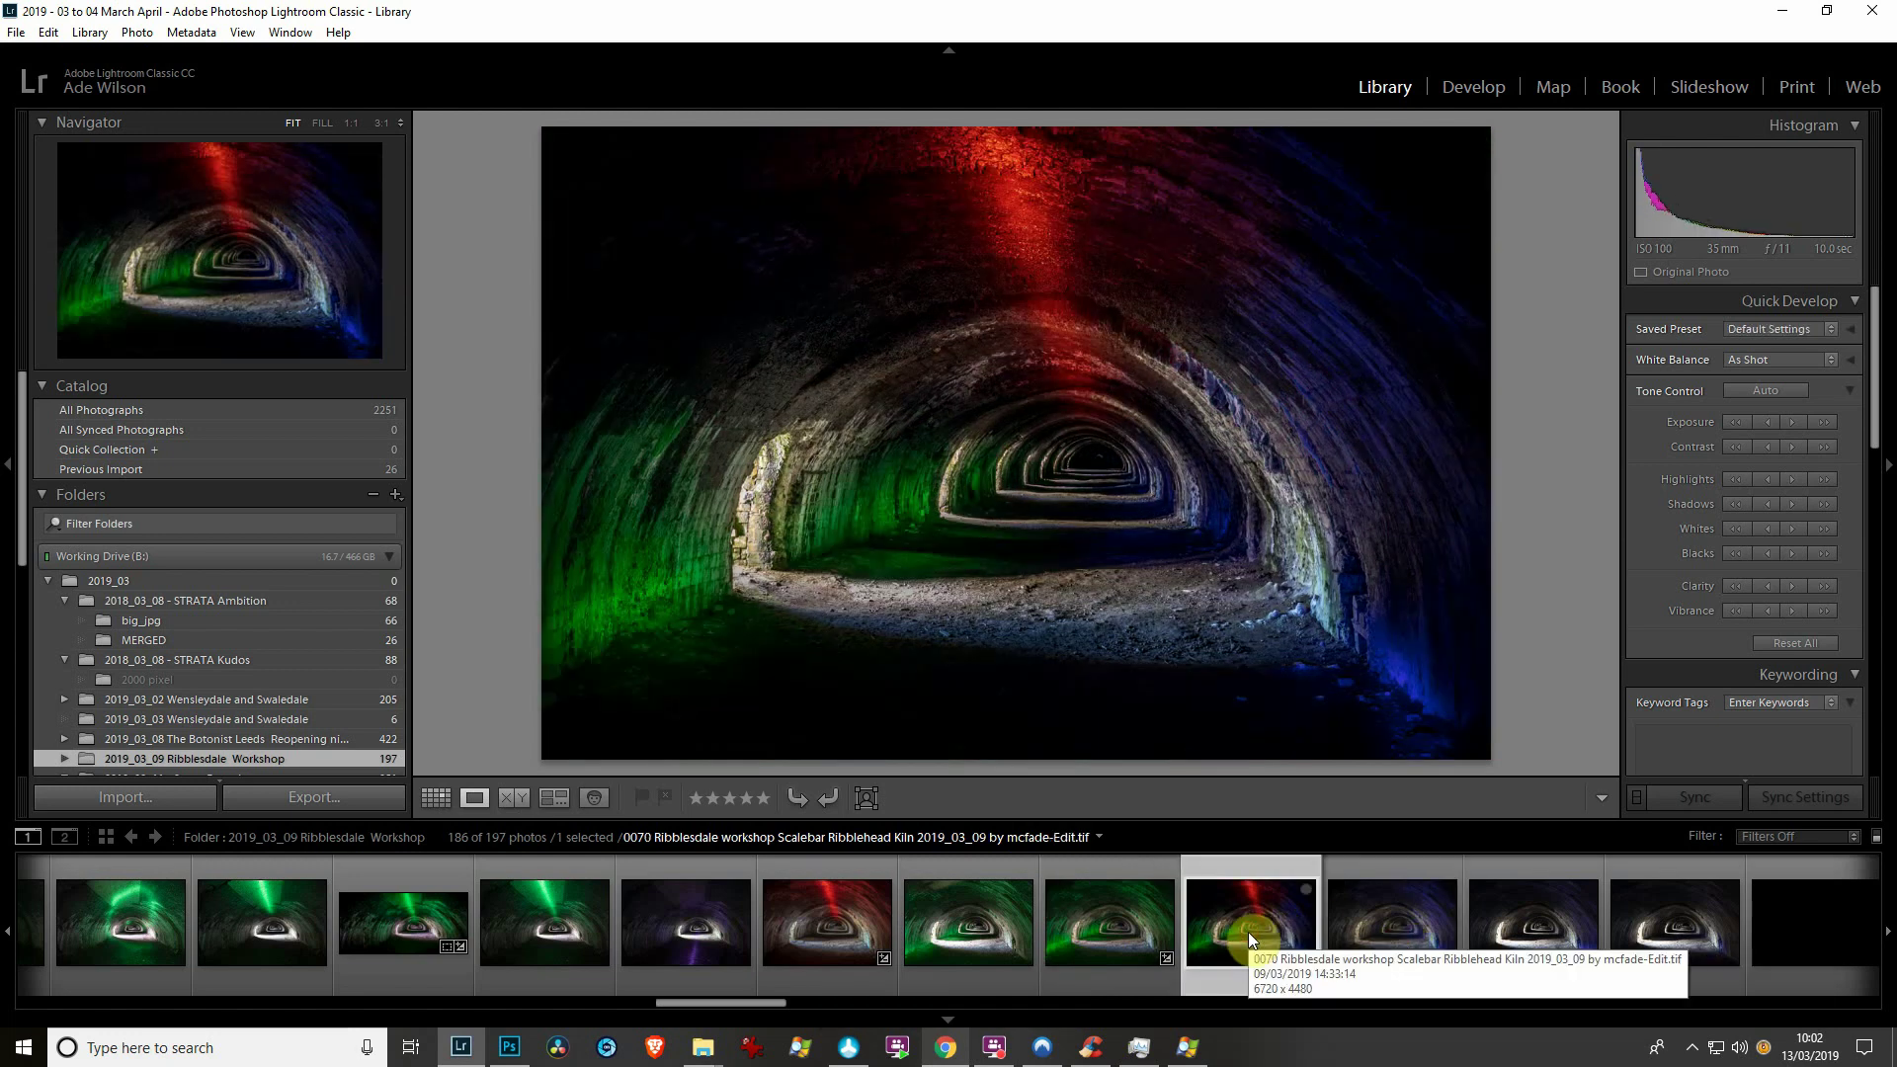
left_click(569, 975)
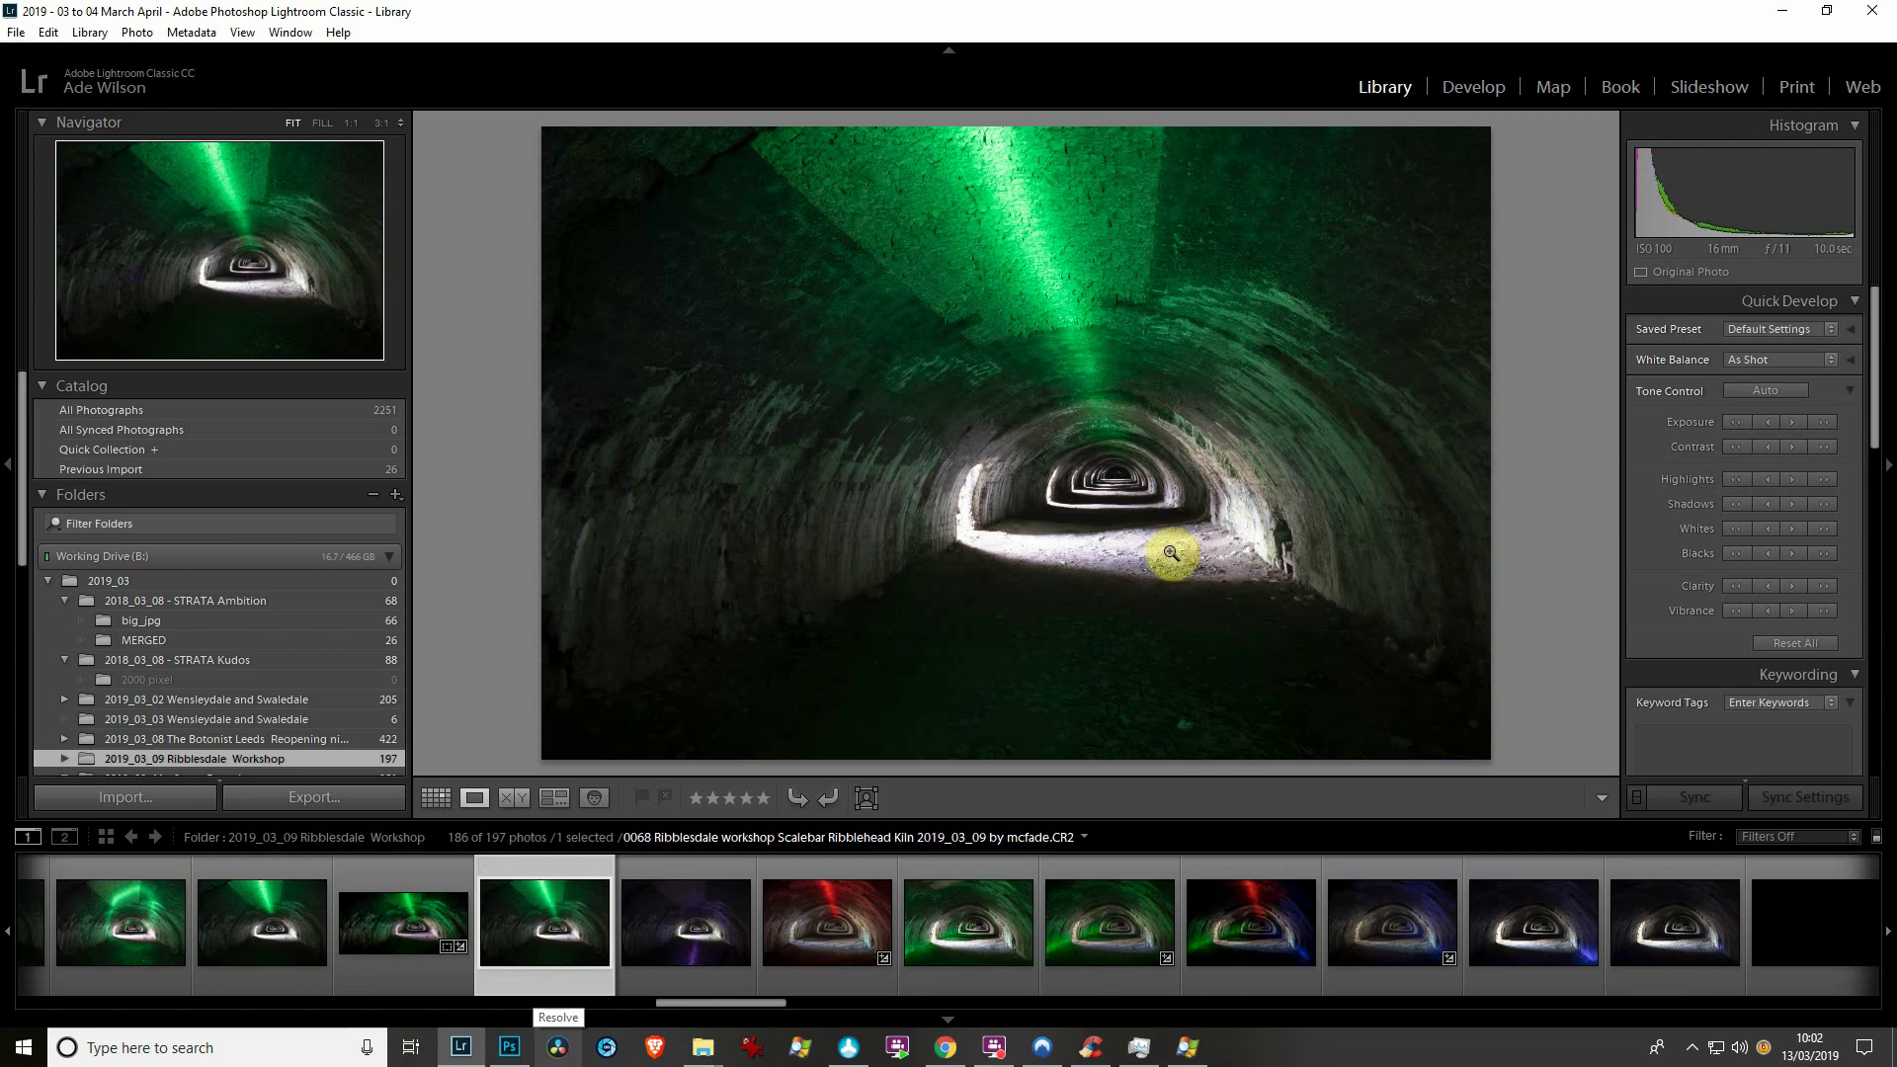
left_click(846, 975)
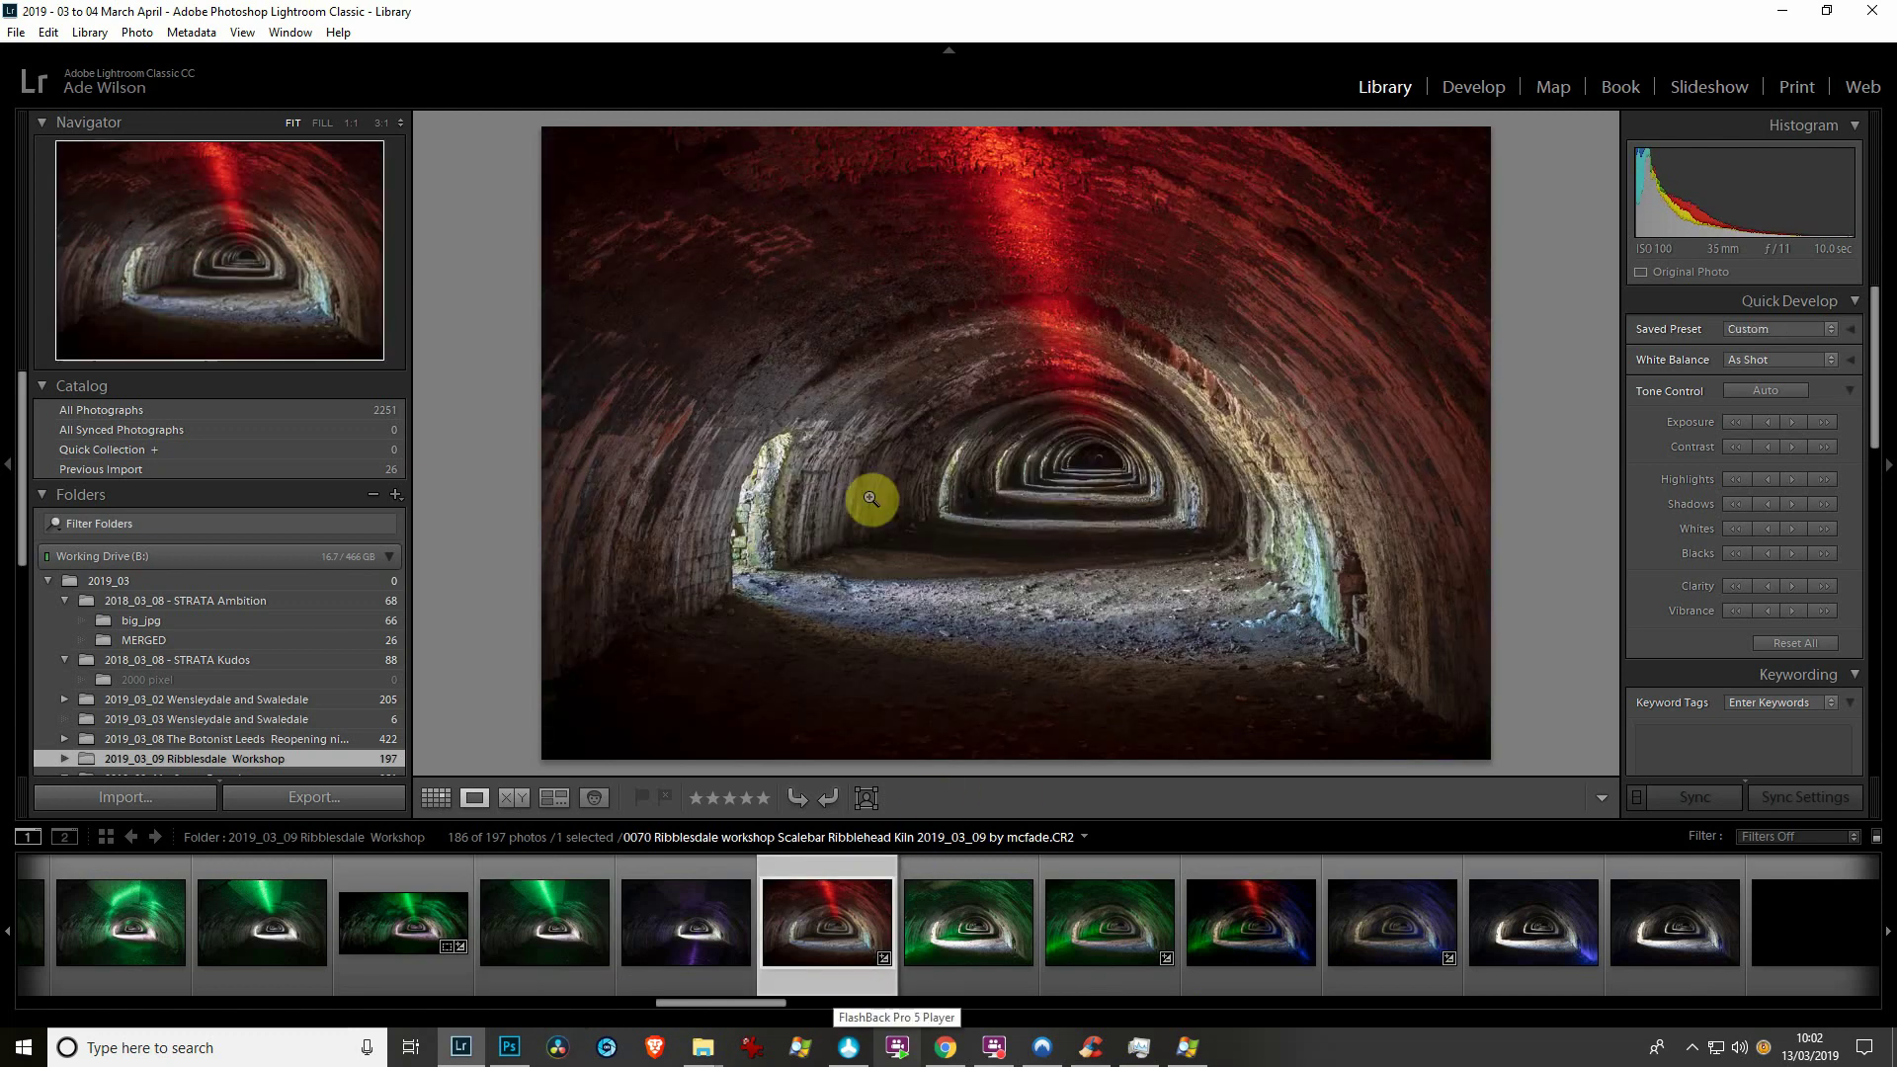
left_click(1081, 976)
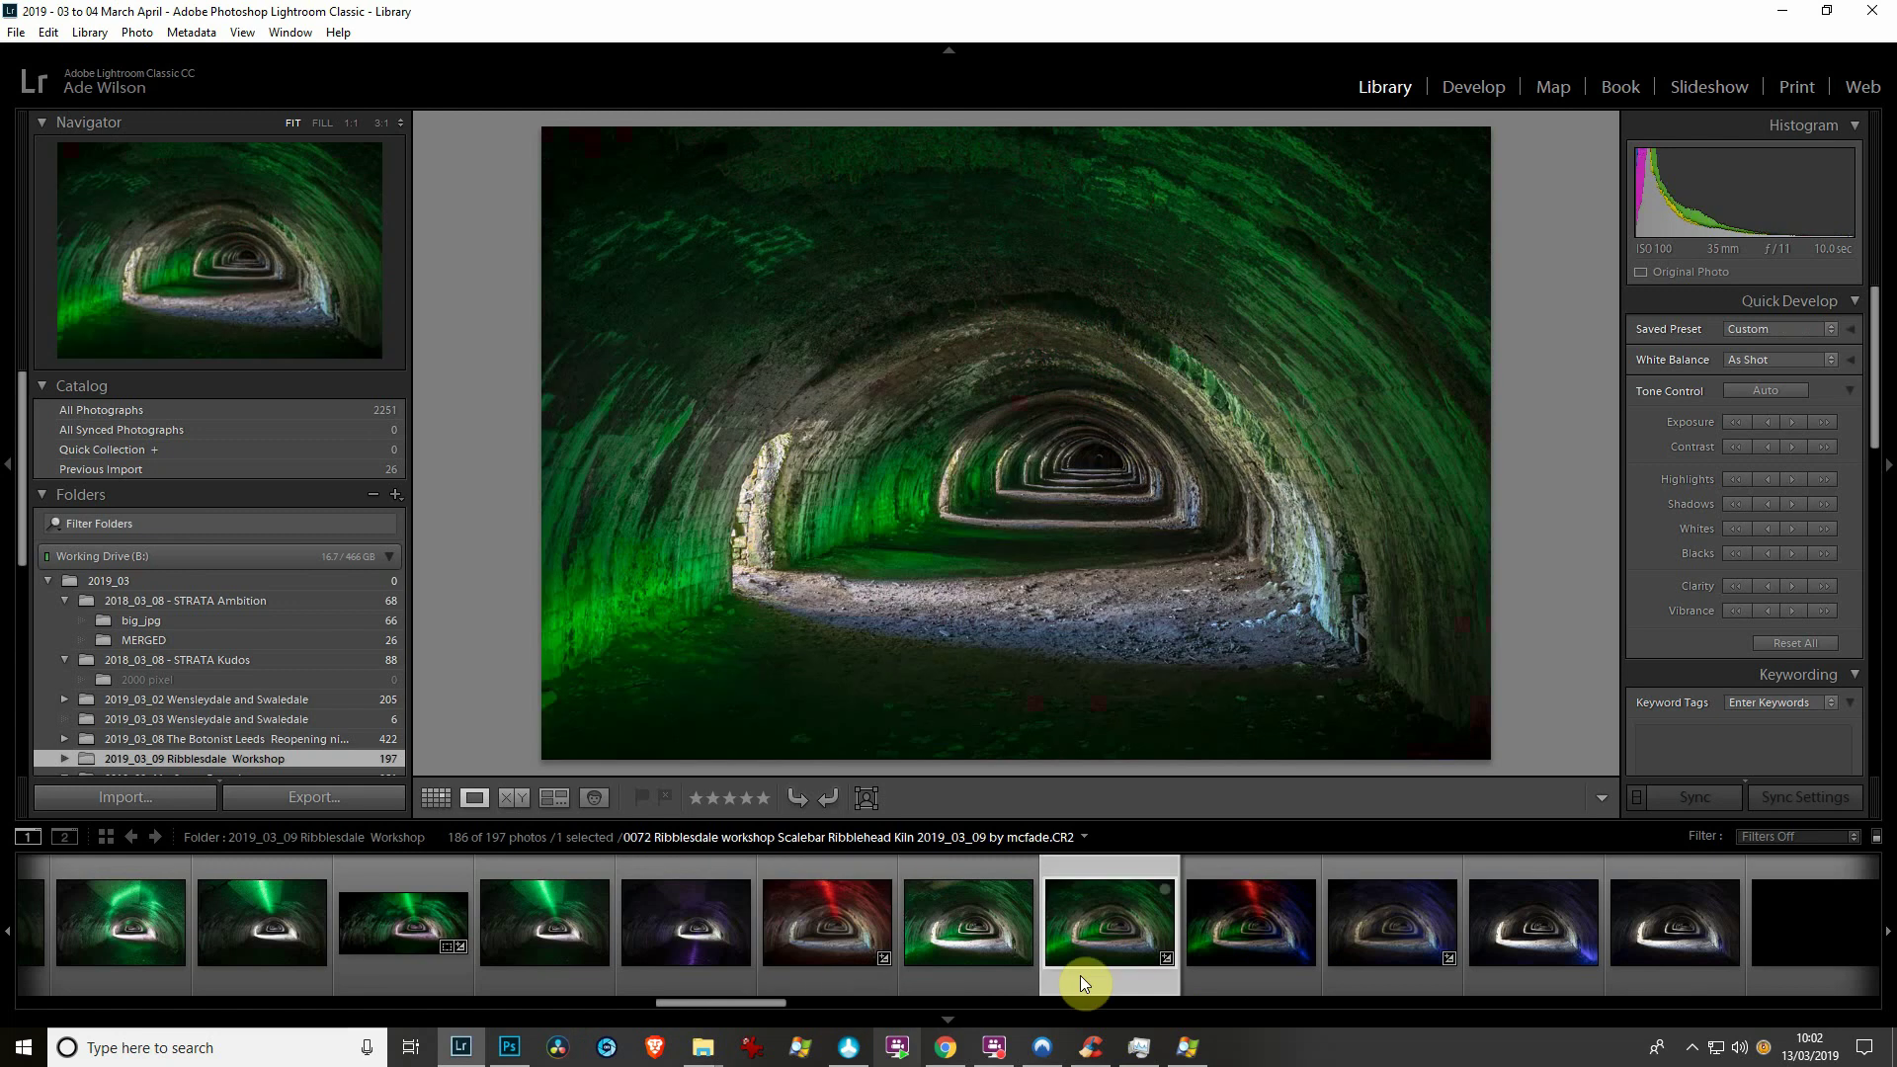
left_click(1408, 973)
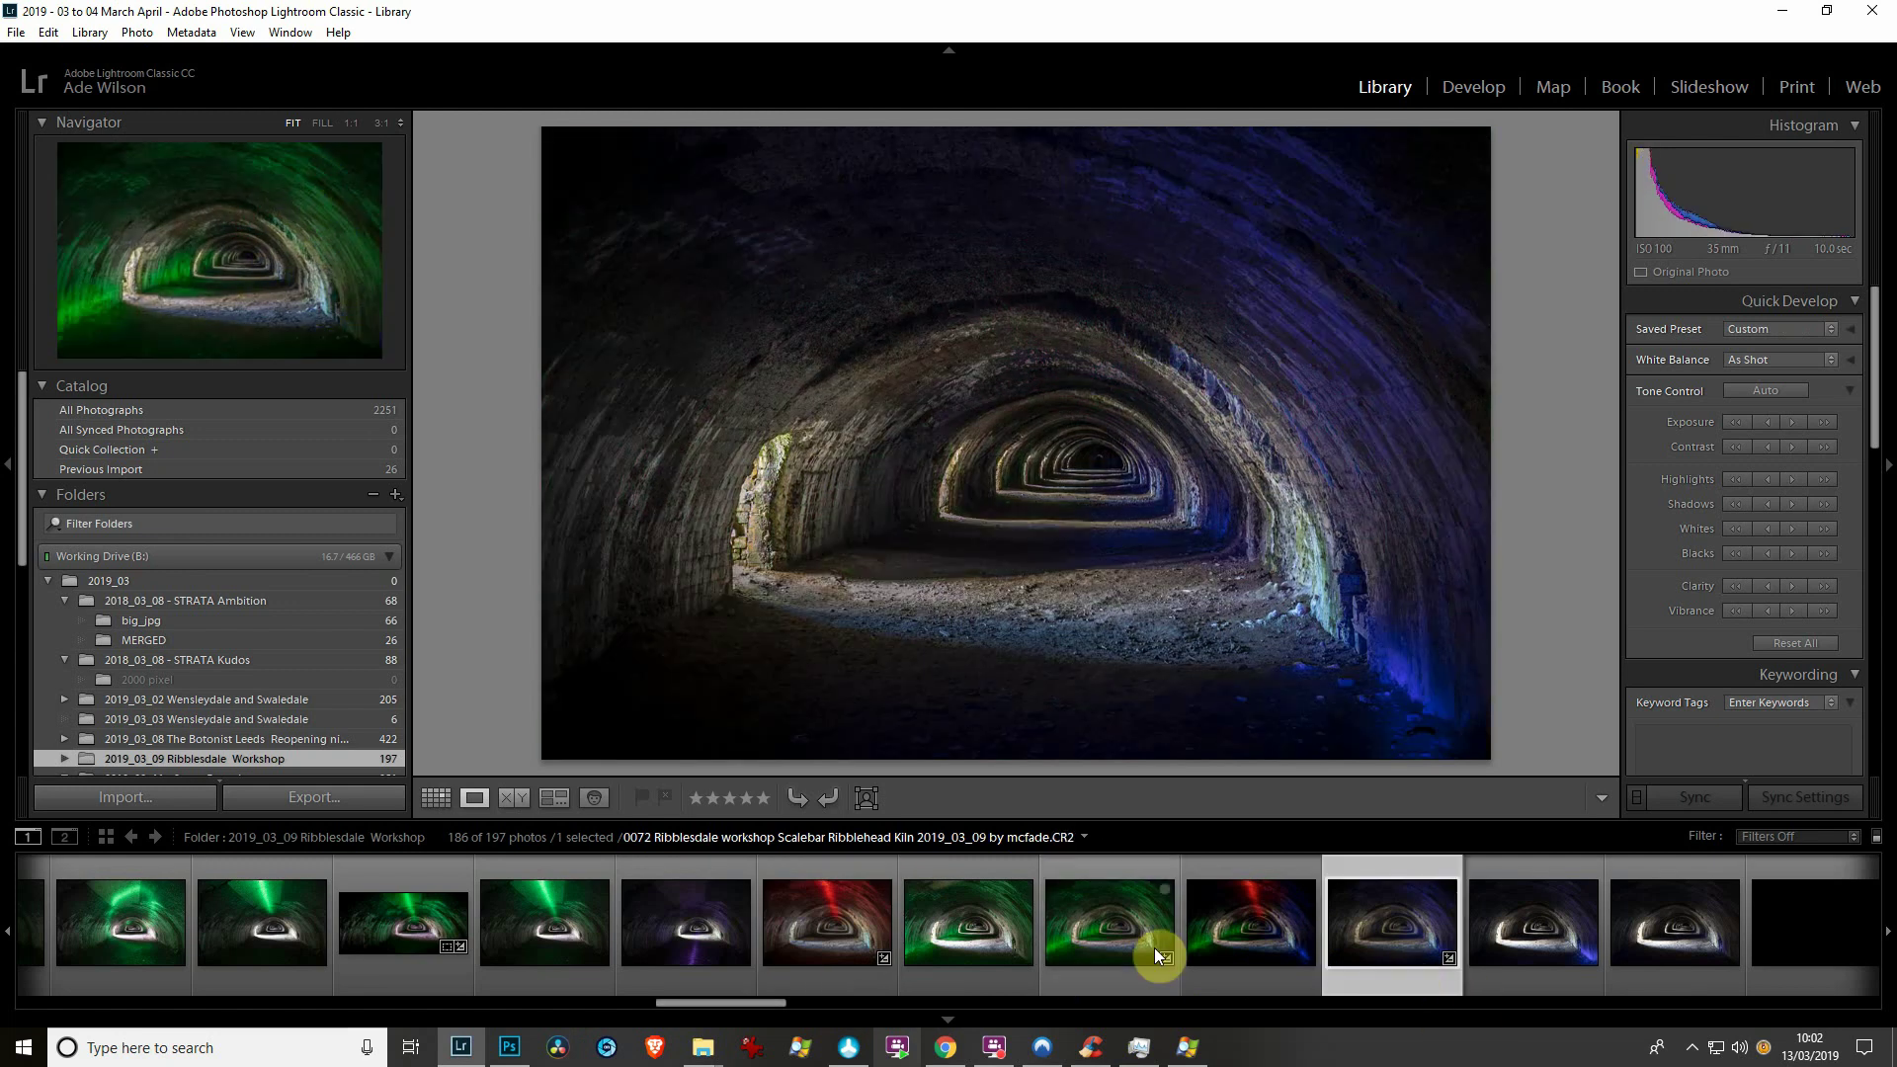
left_click(1116, 981)
left_click(834, 970)
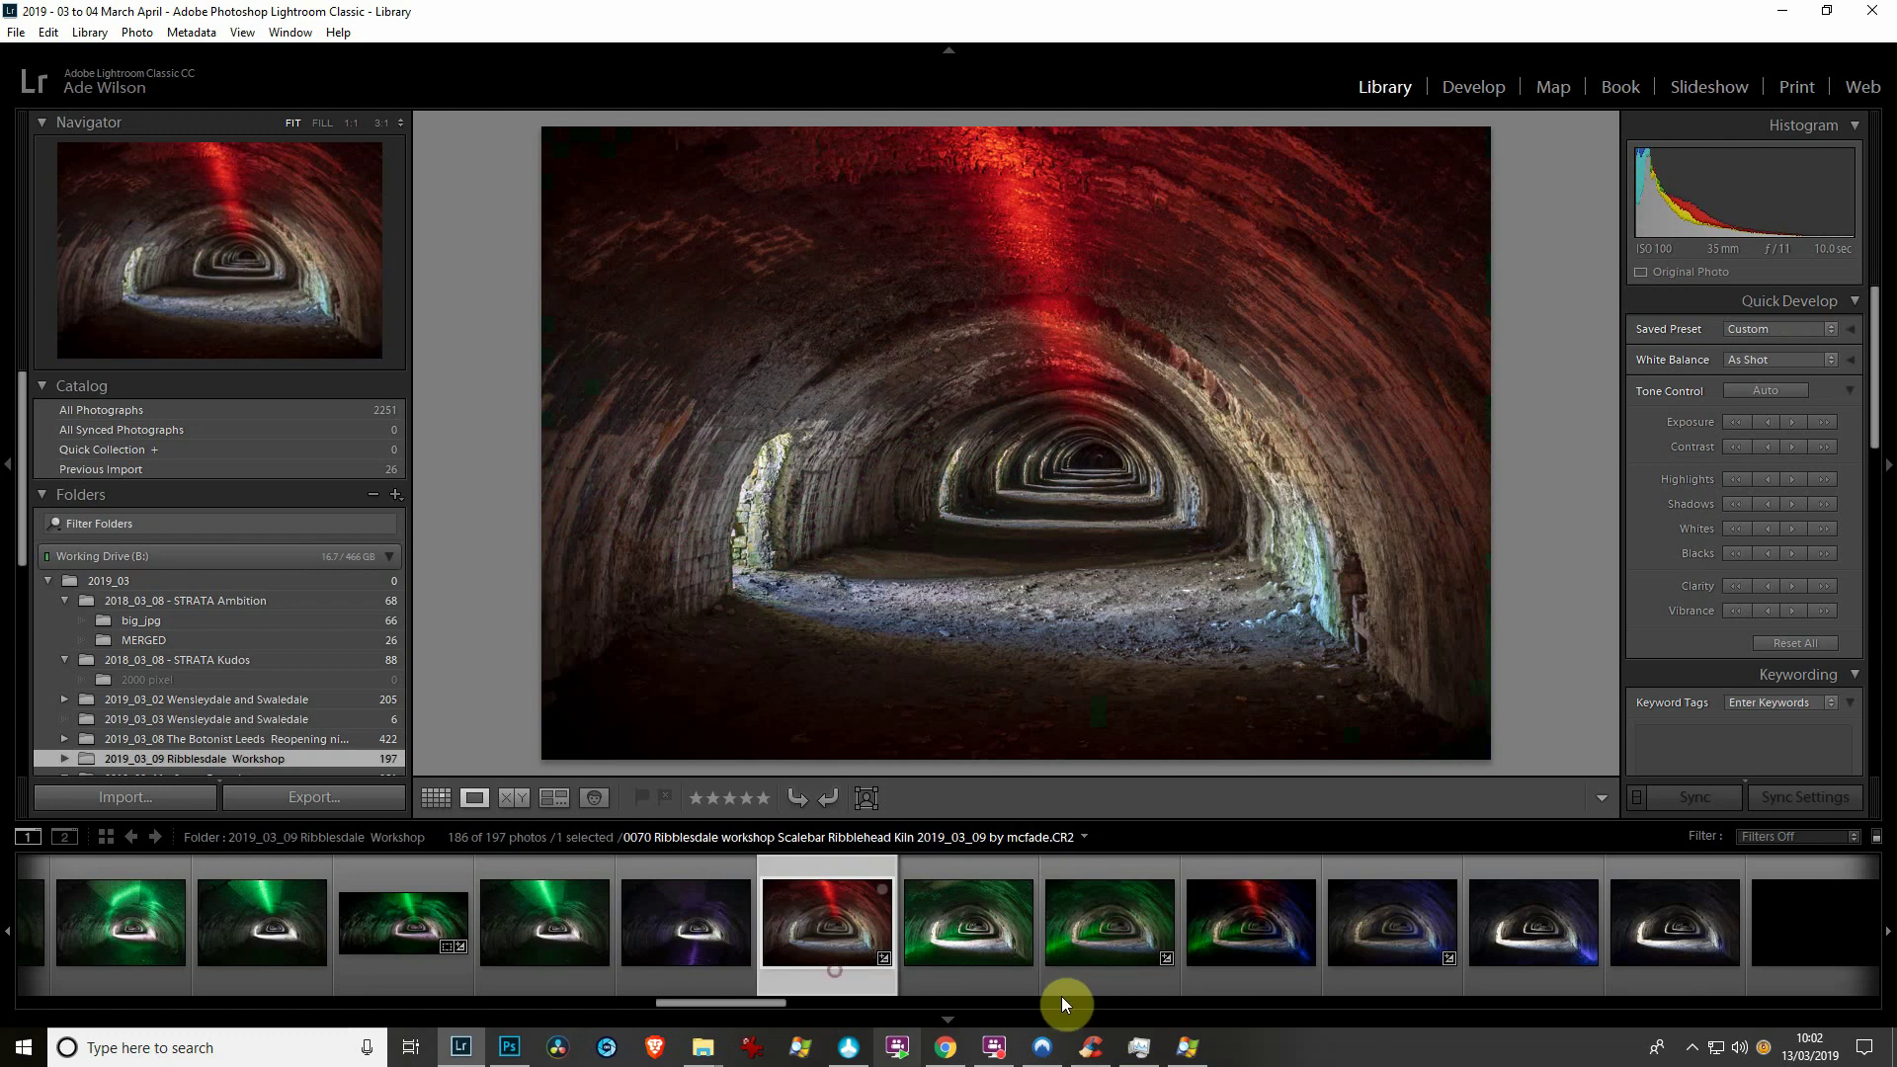
left_click(1119, 973)
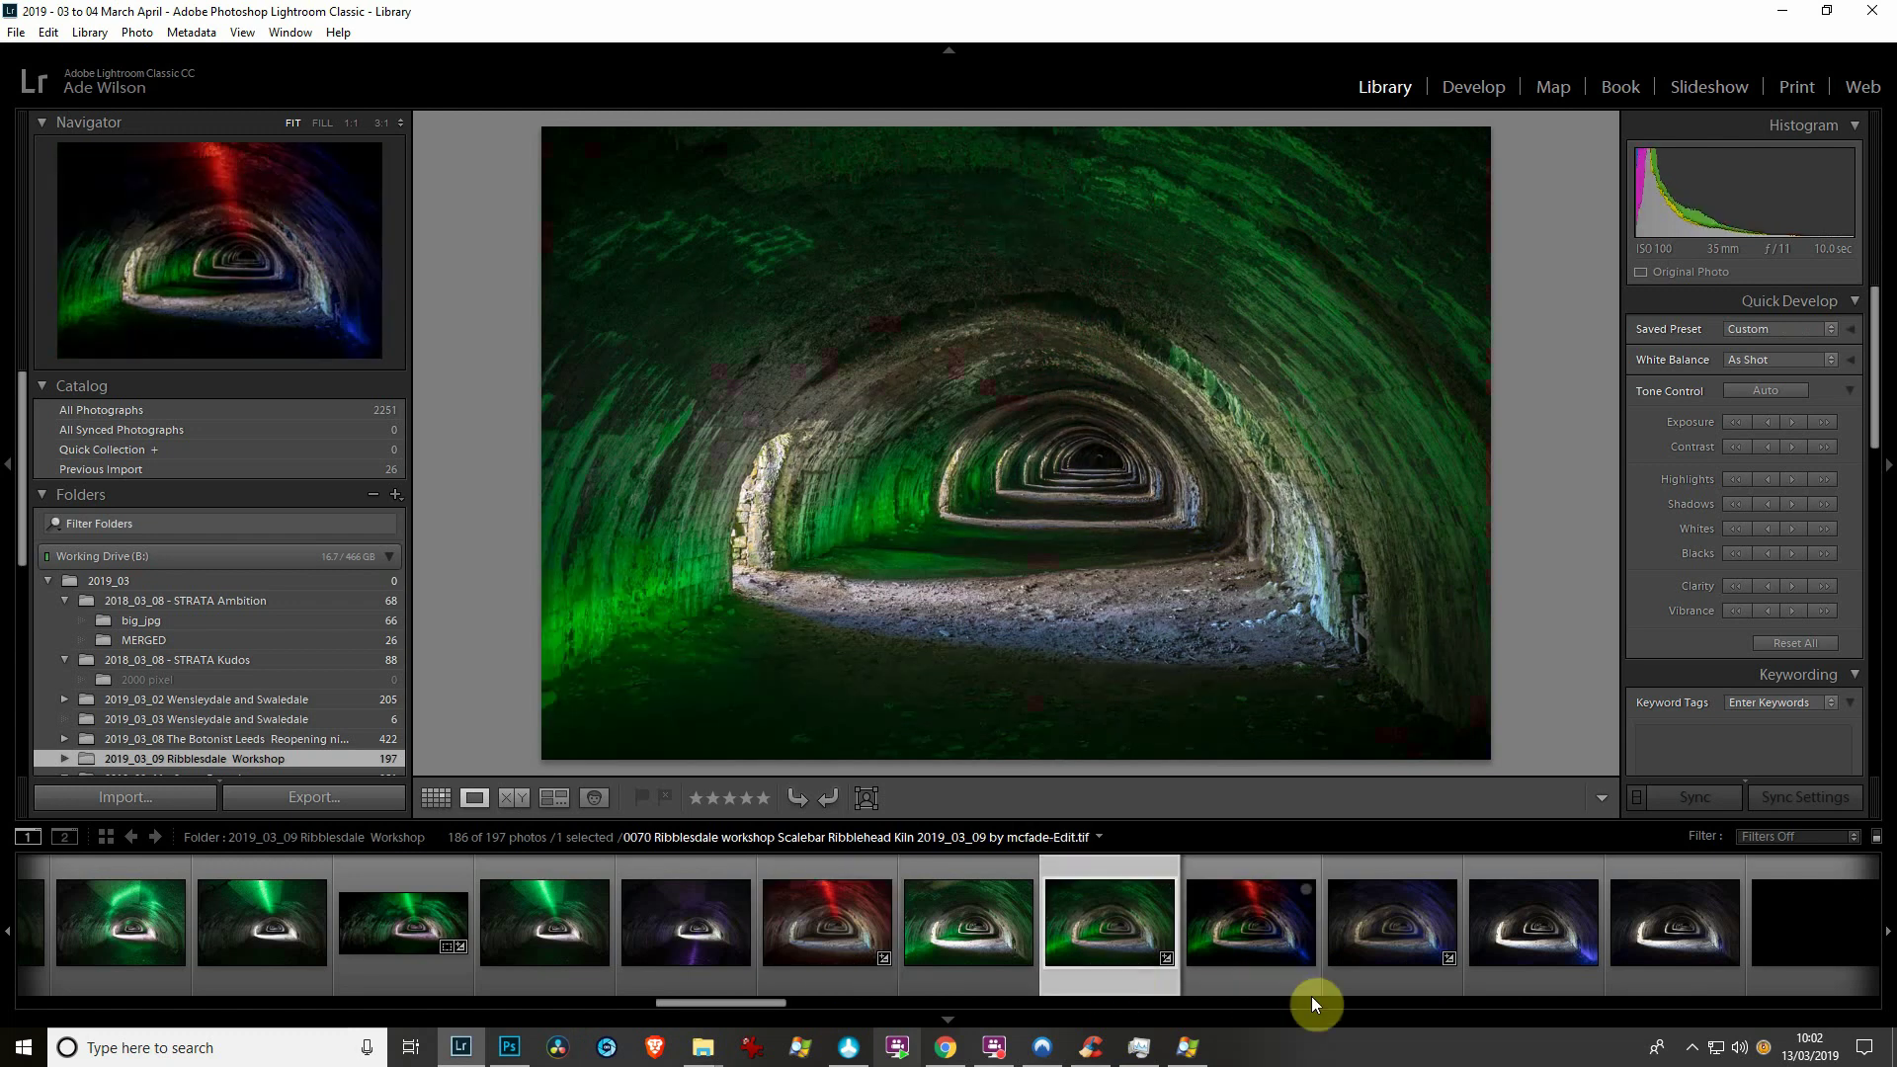
left_click(1397, 970)
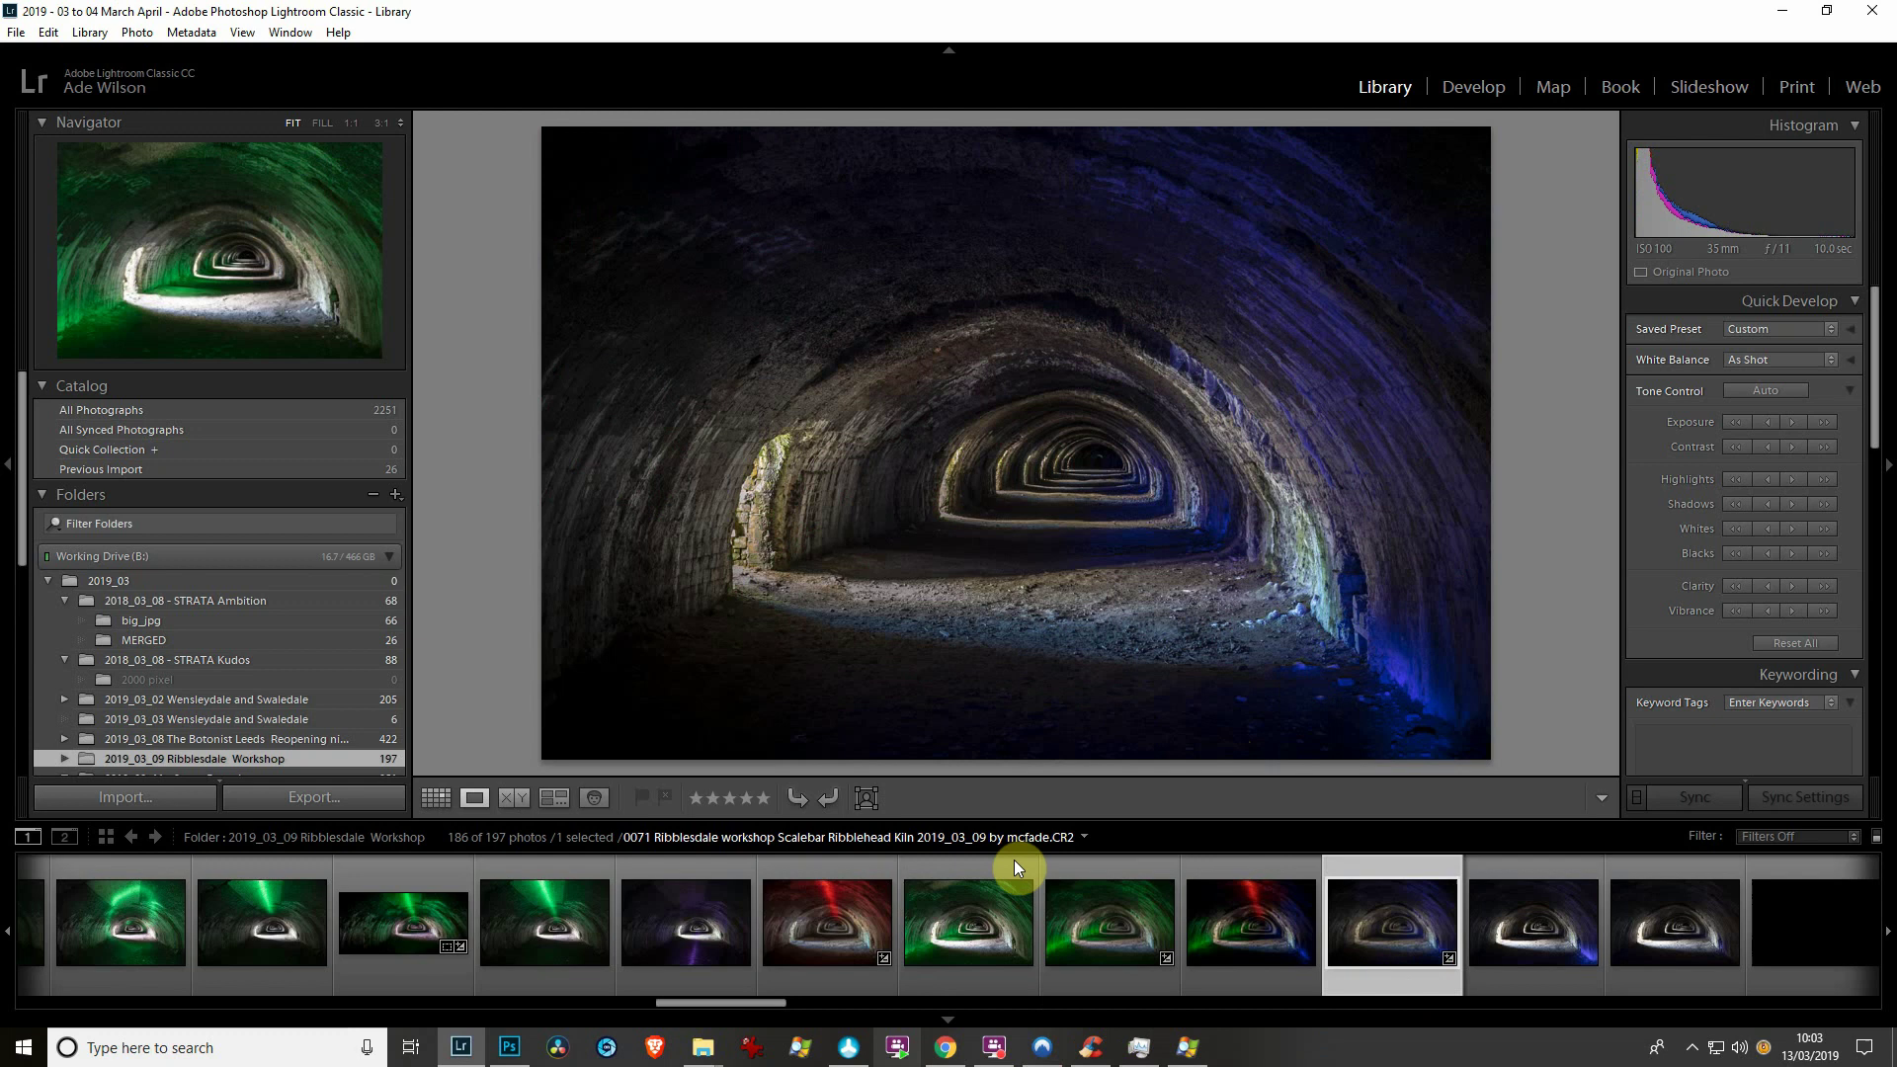
Add shots 0072 and 0070 to the 0073 selection and show the Edit In options
left_click(1131, 974, "ctrl")
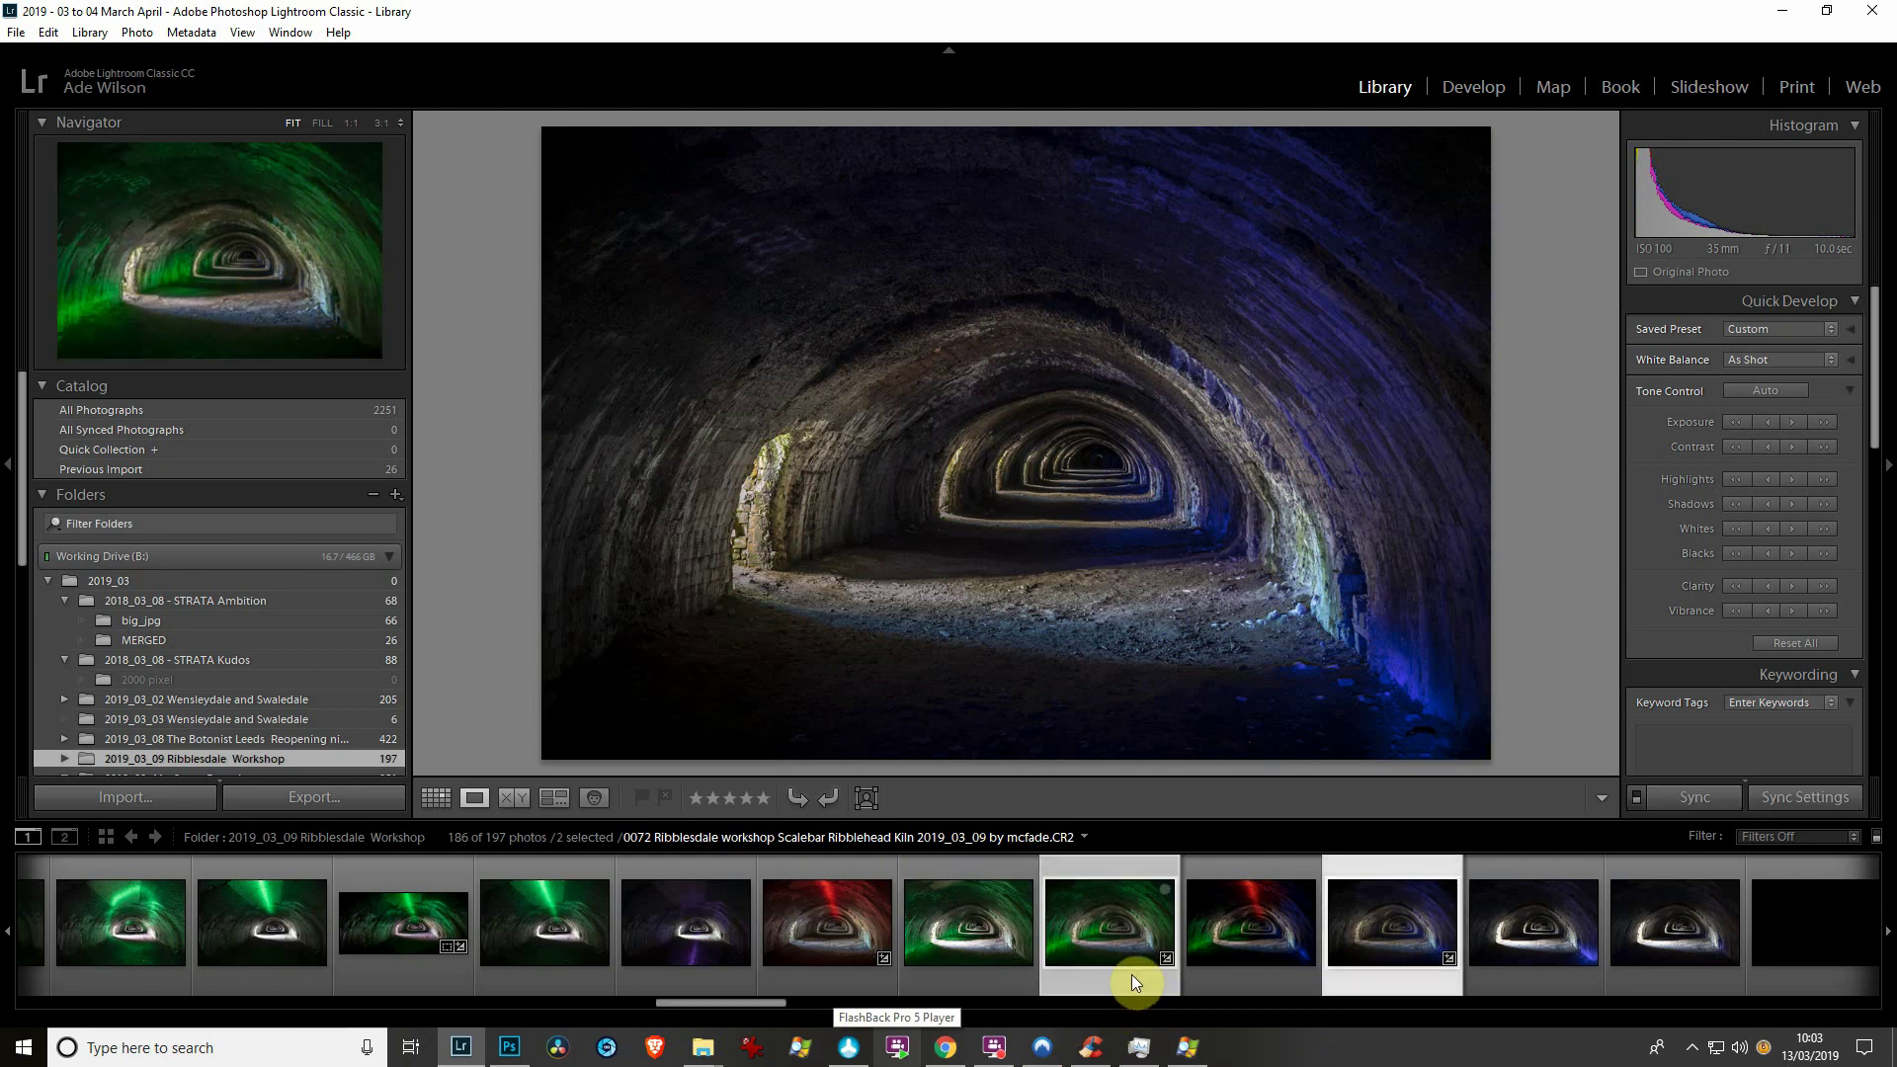
left_click(814, 980, "ctrl")
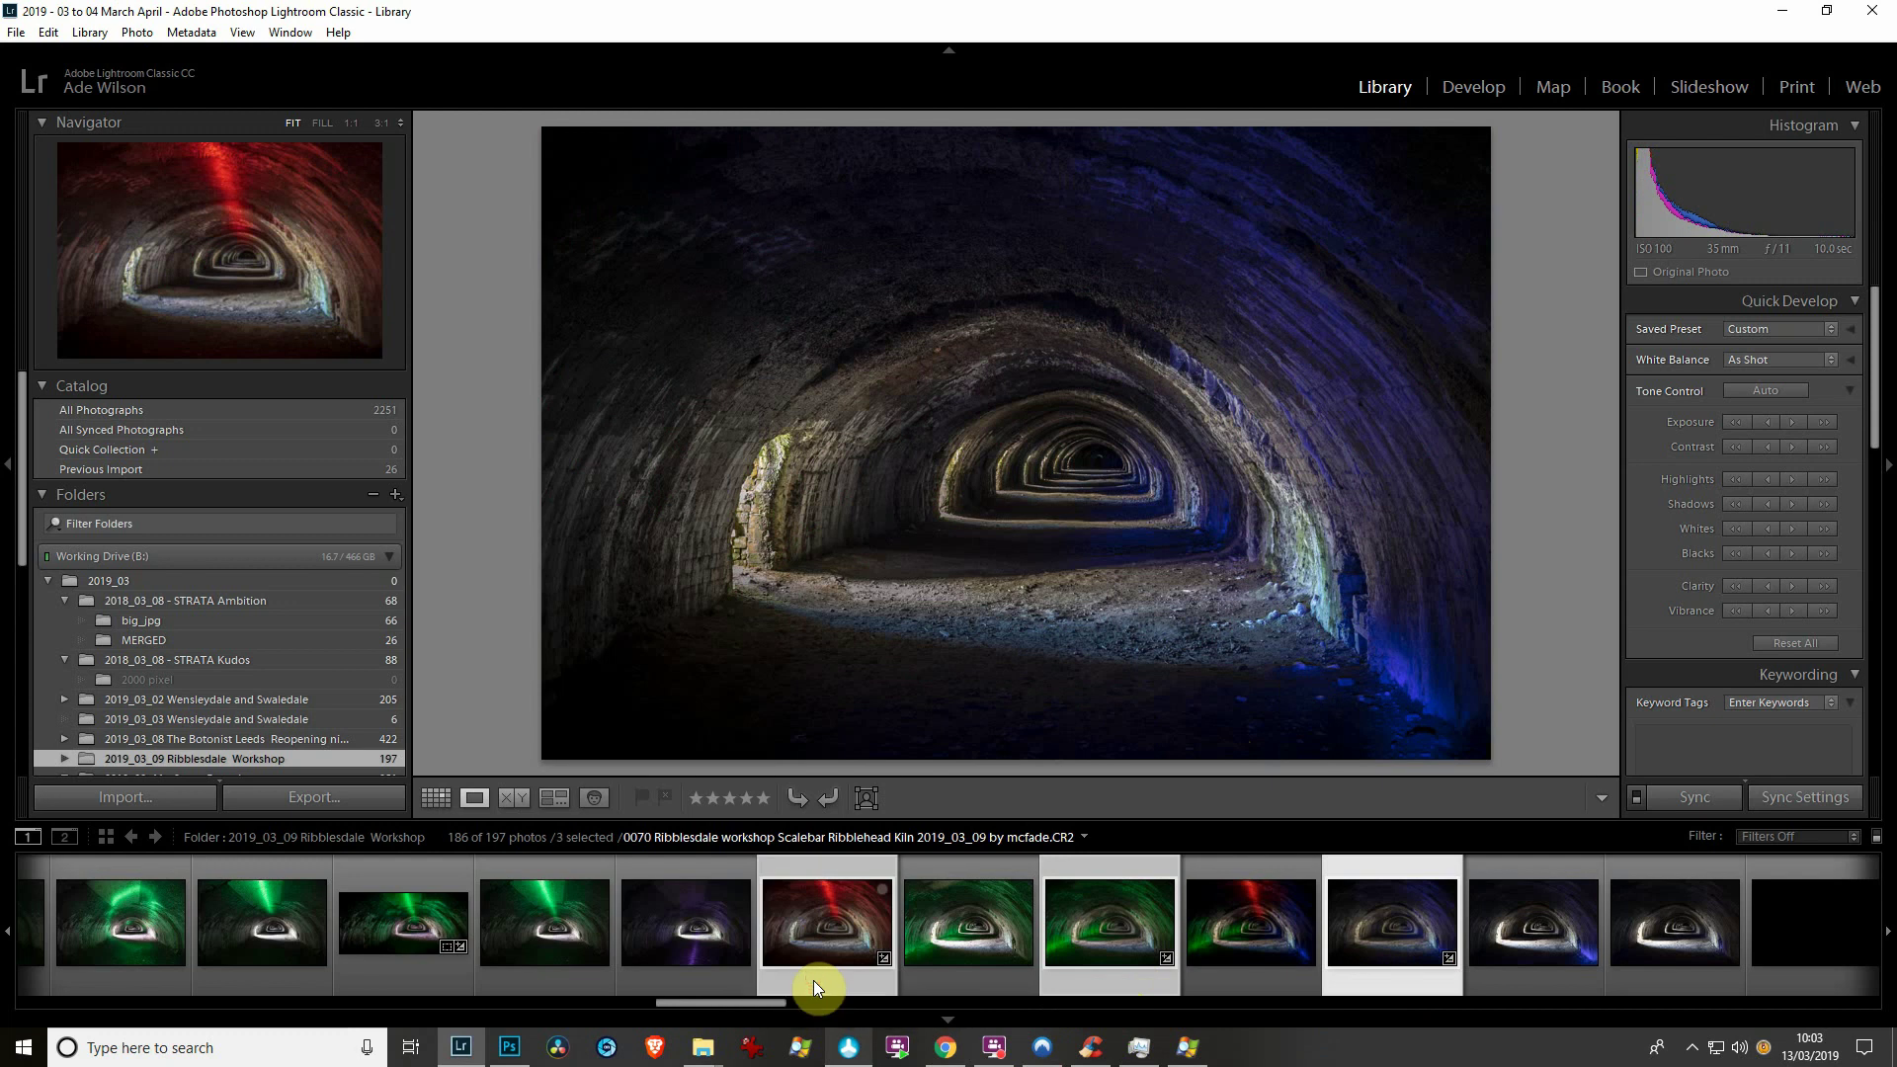
right_click(815, 980)
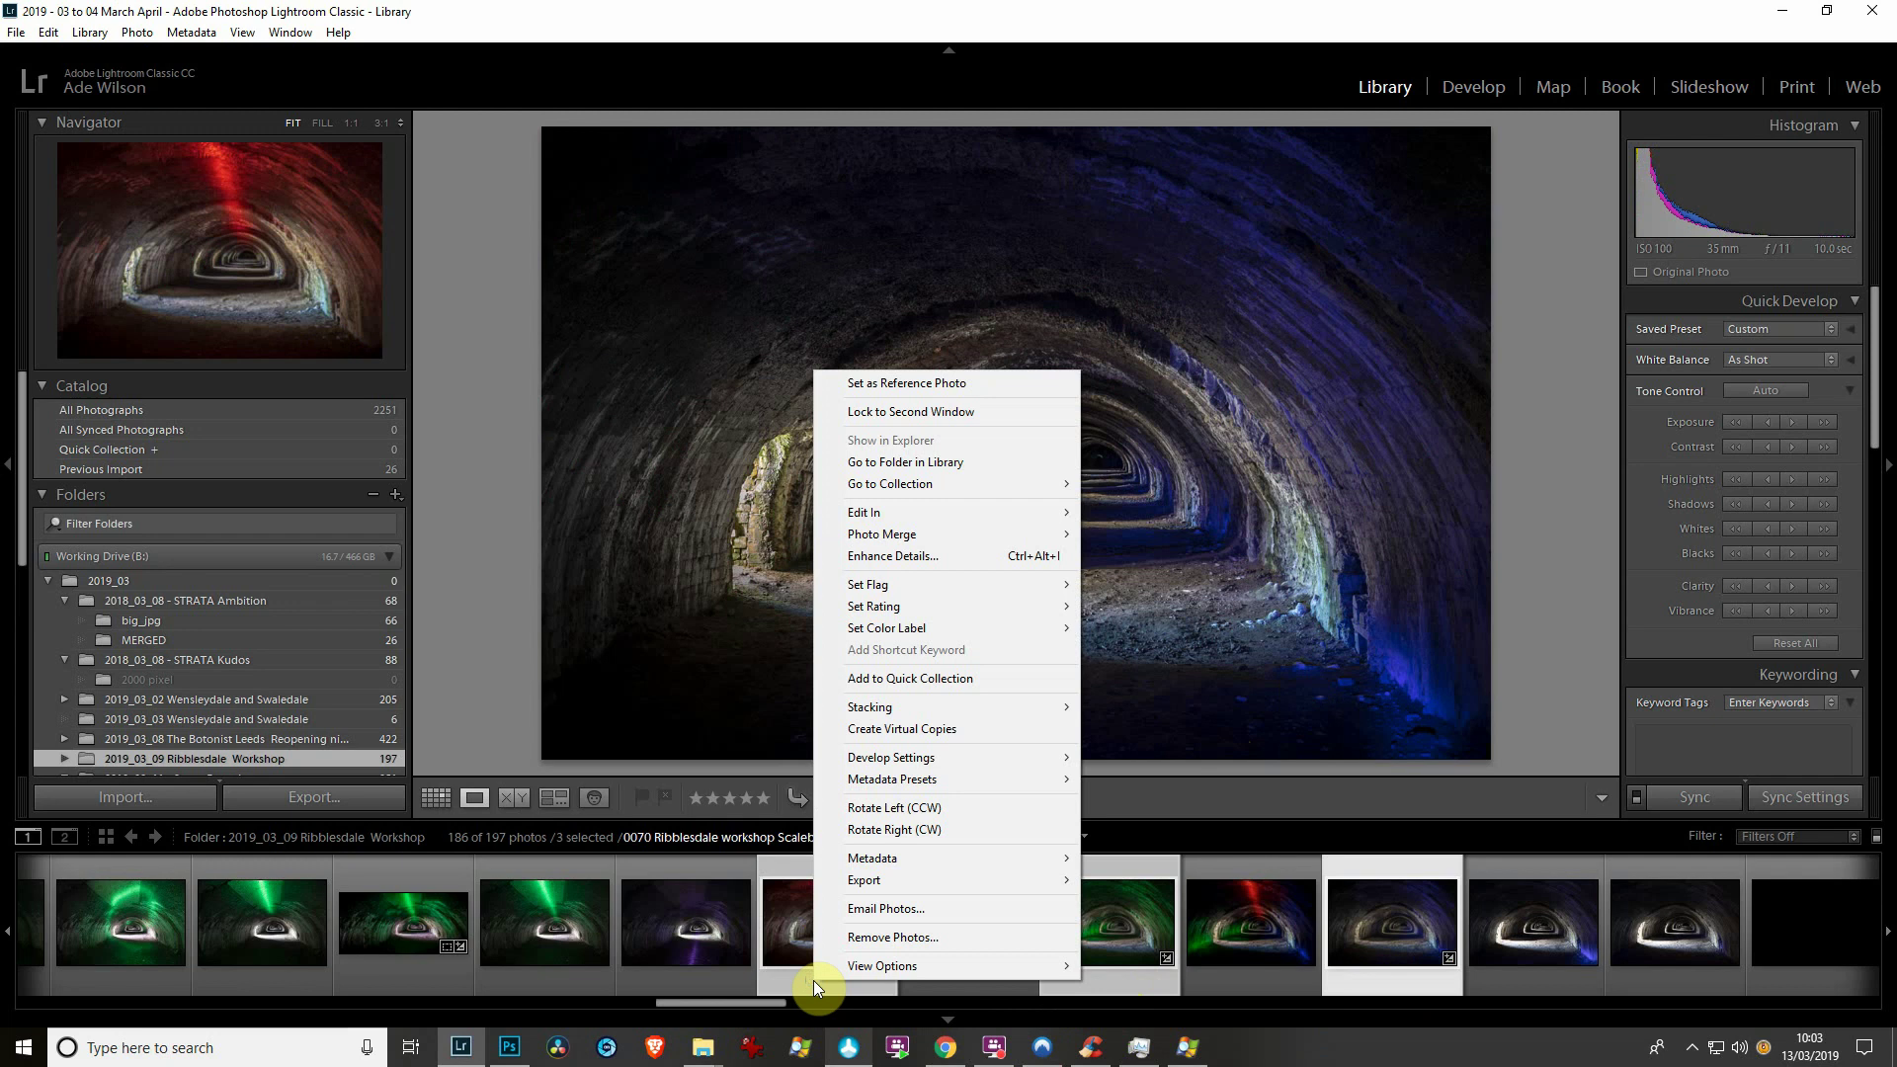
mouse_move(1016, 513)
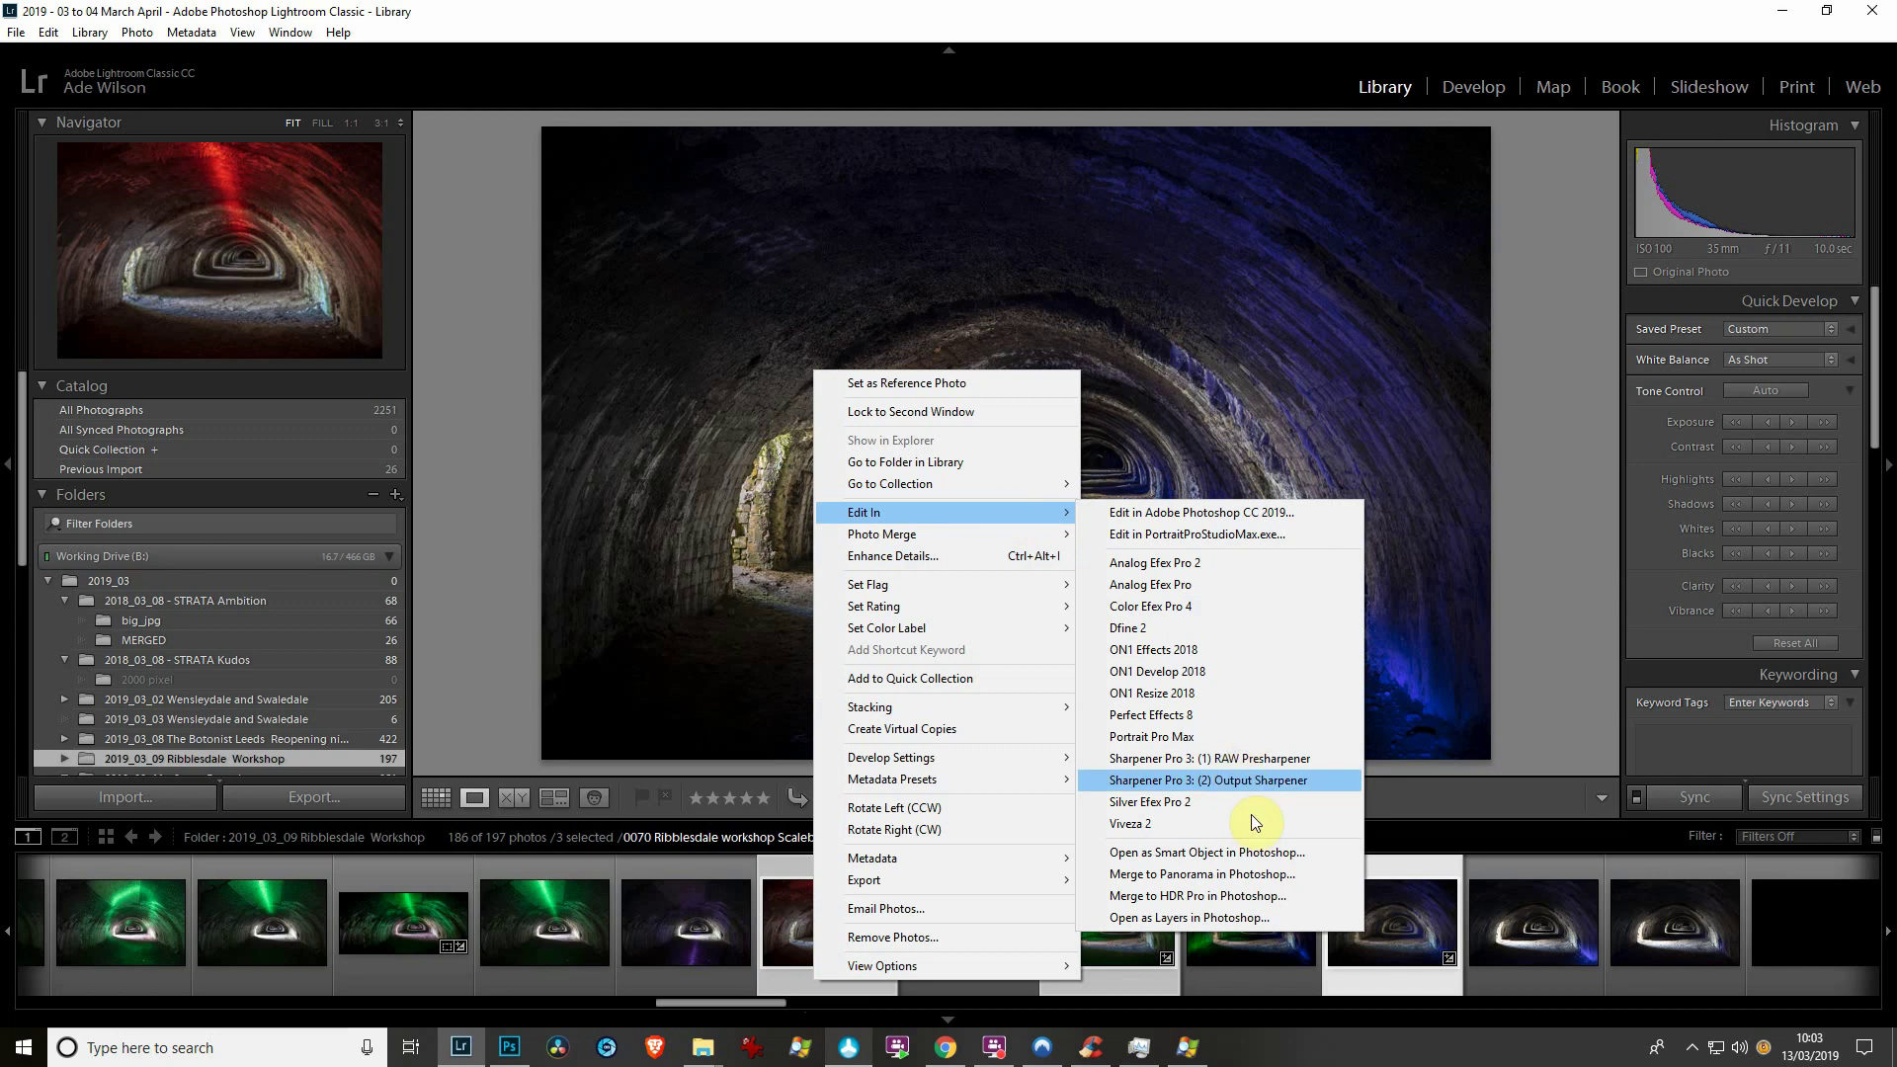
Open 0070, 0072 and 0073 as layers in one document, dock the Channels panel, and check each layer's visibility
left_click(1289, 916)
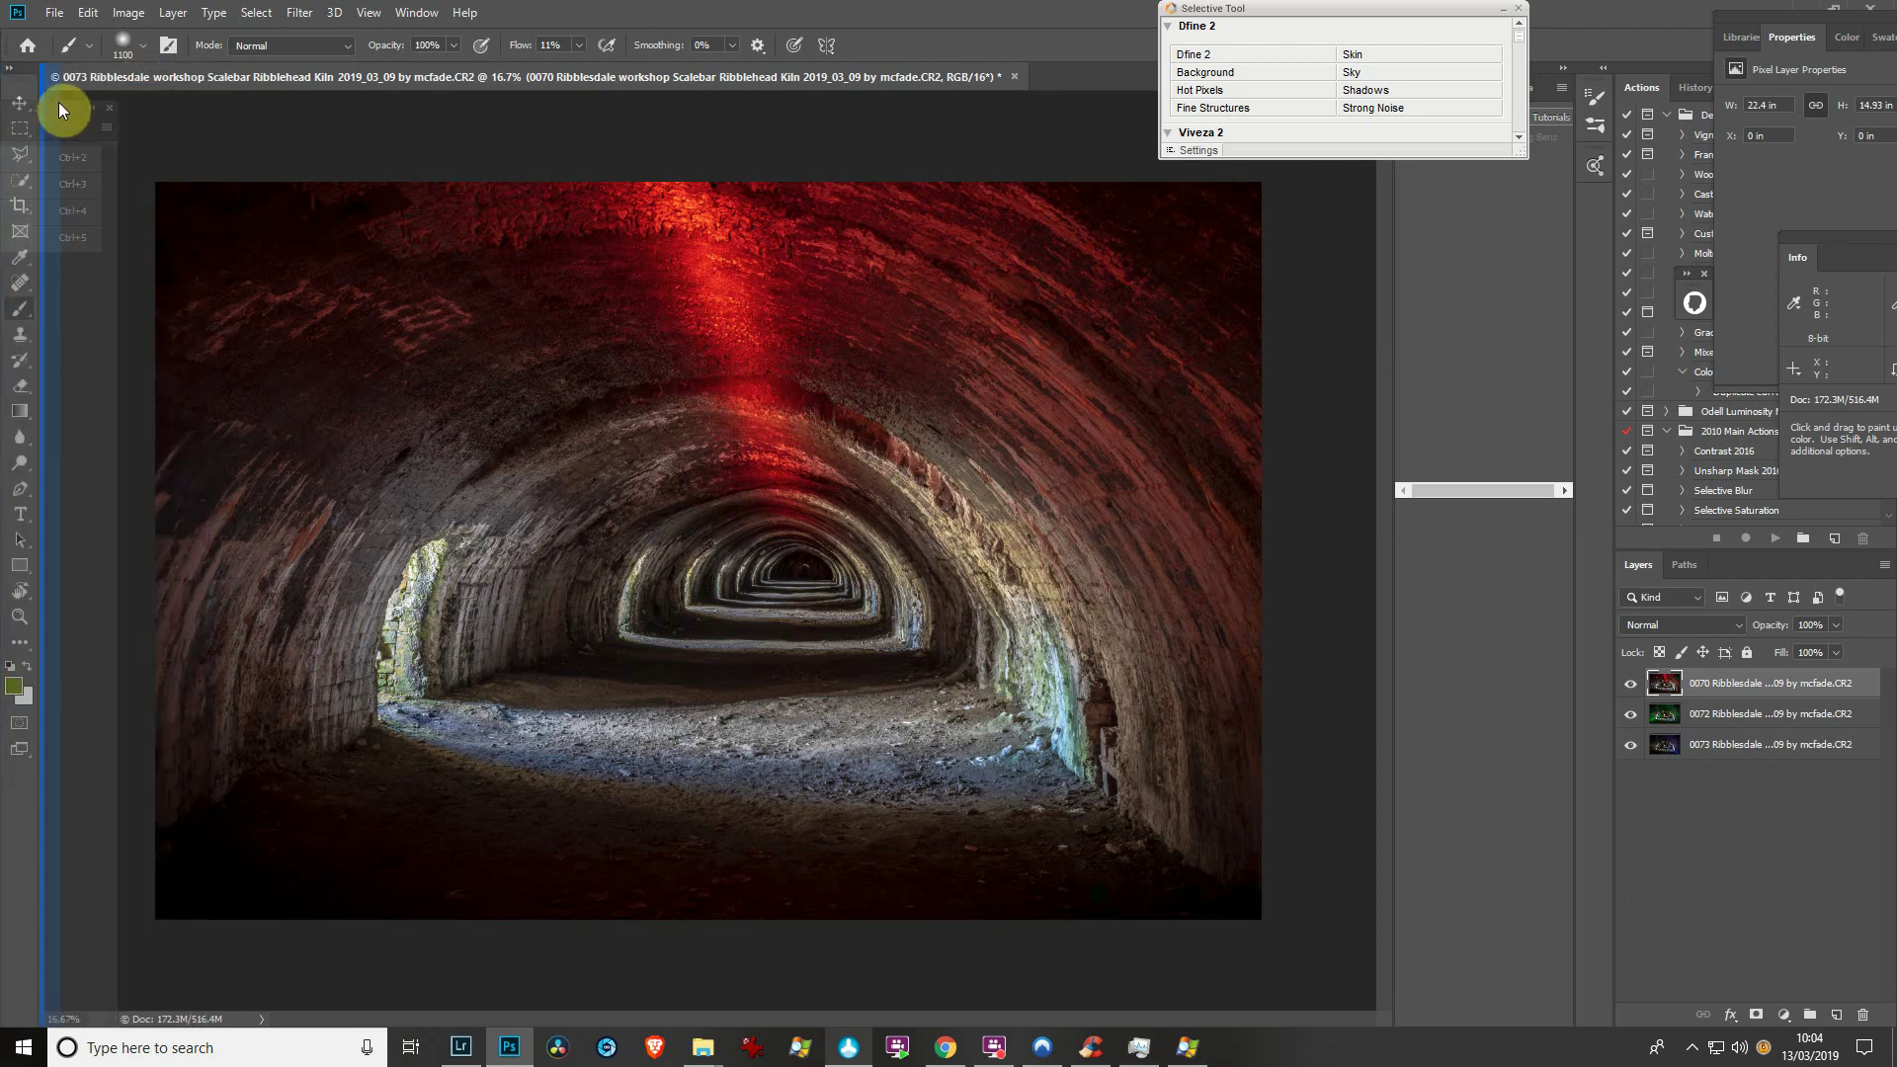
left_click_drag(39, 103, 1609, 150)
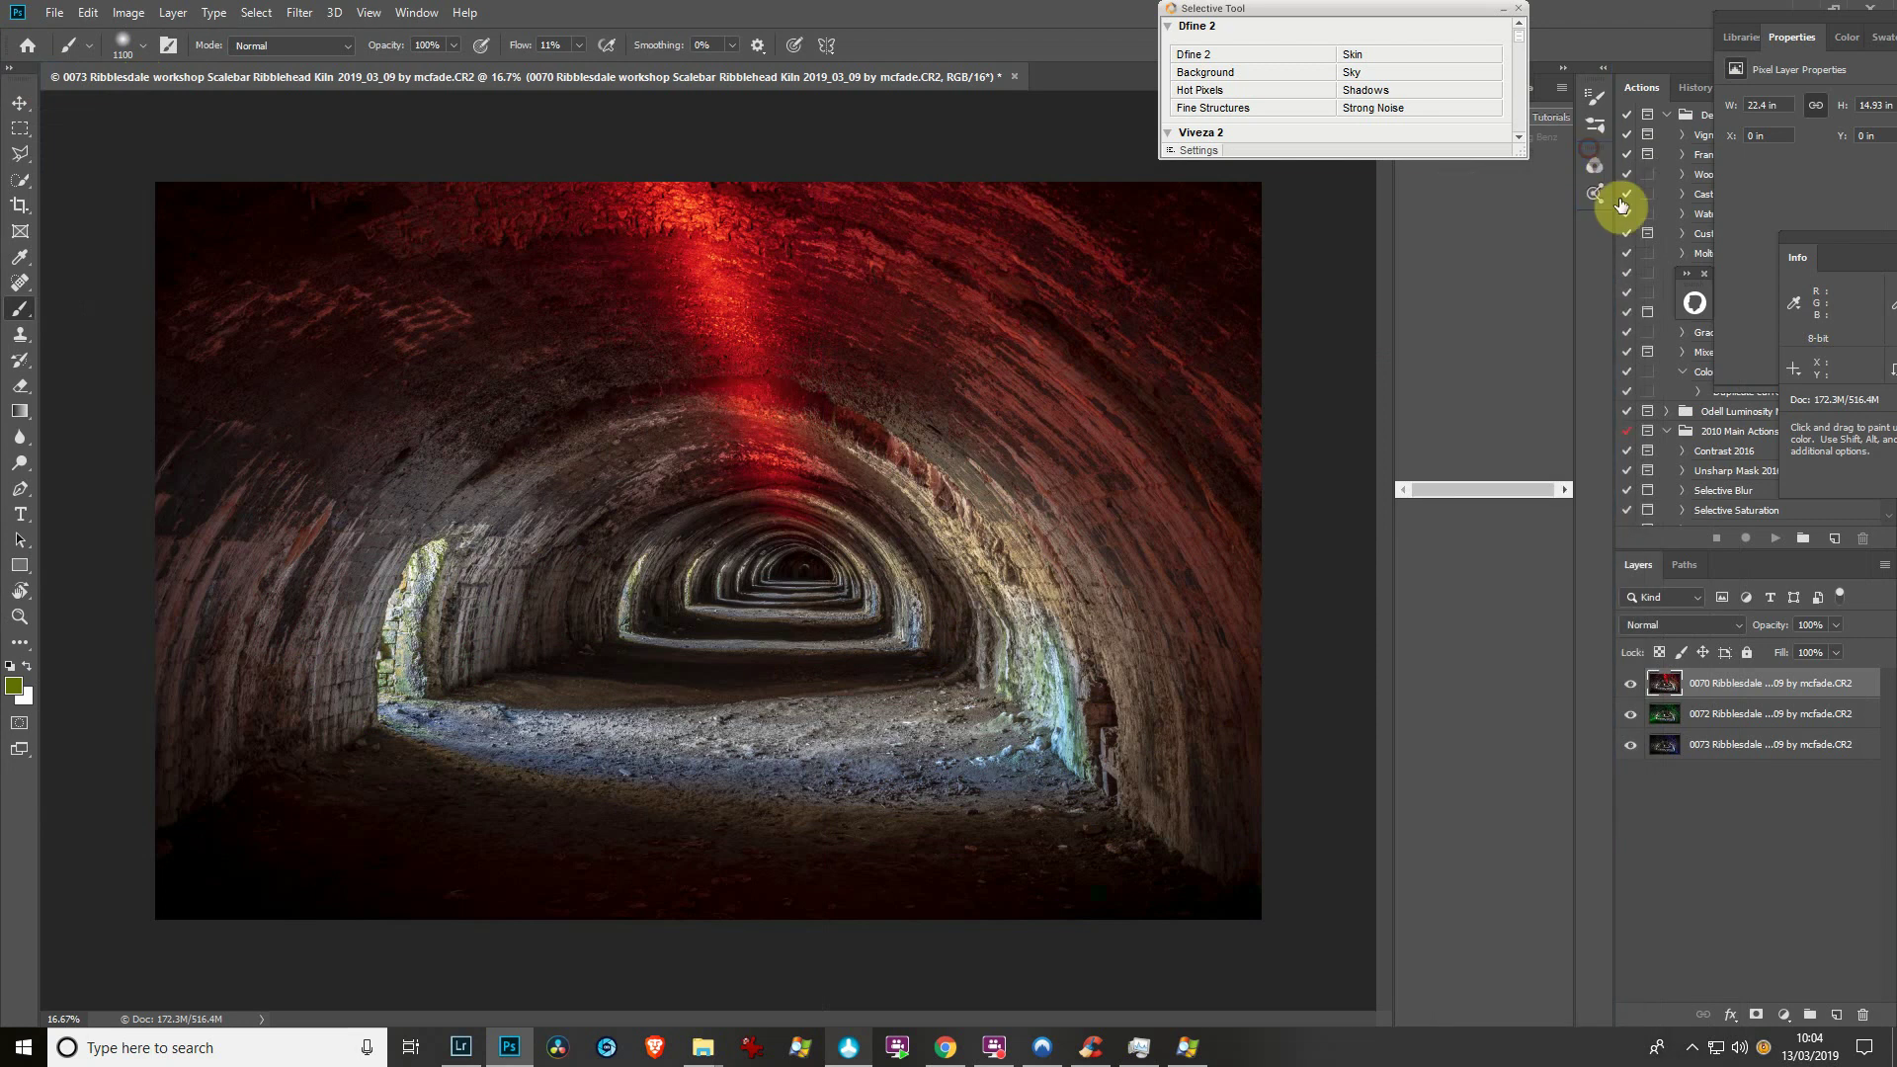
left_click(1632, 684)
left_click(1631, 714)
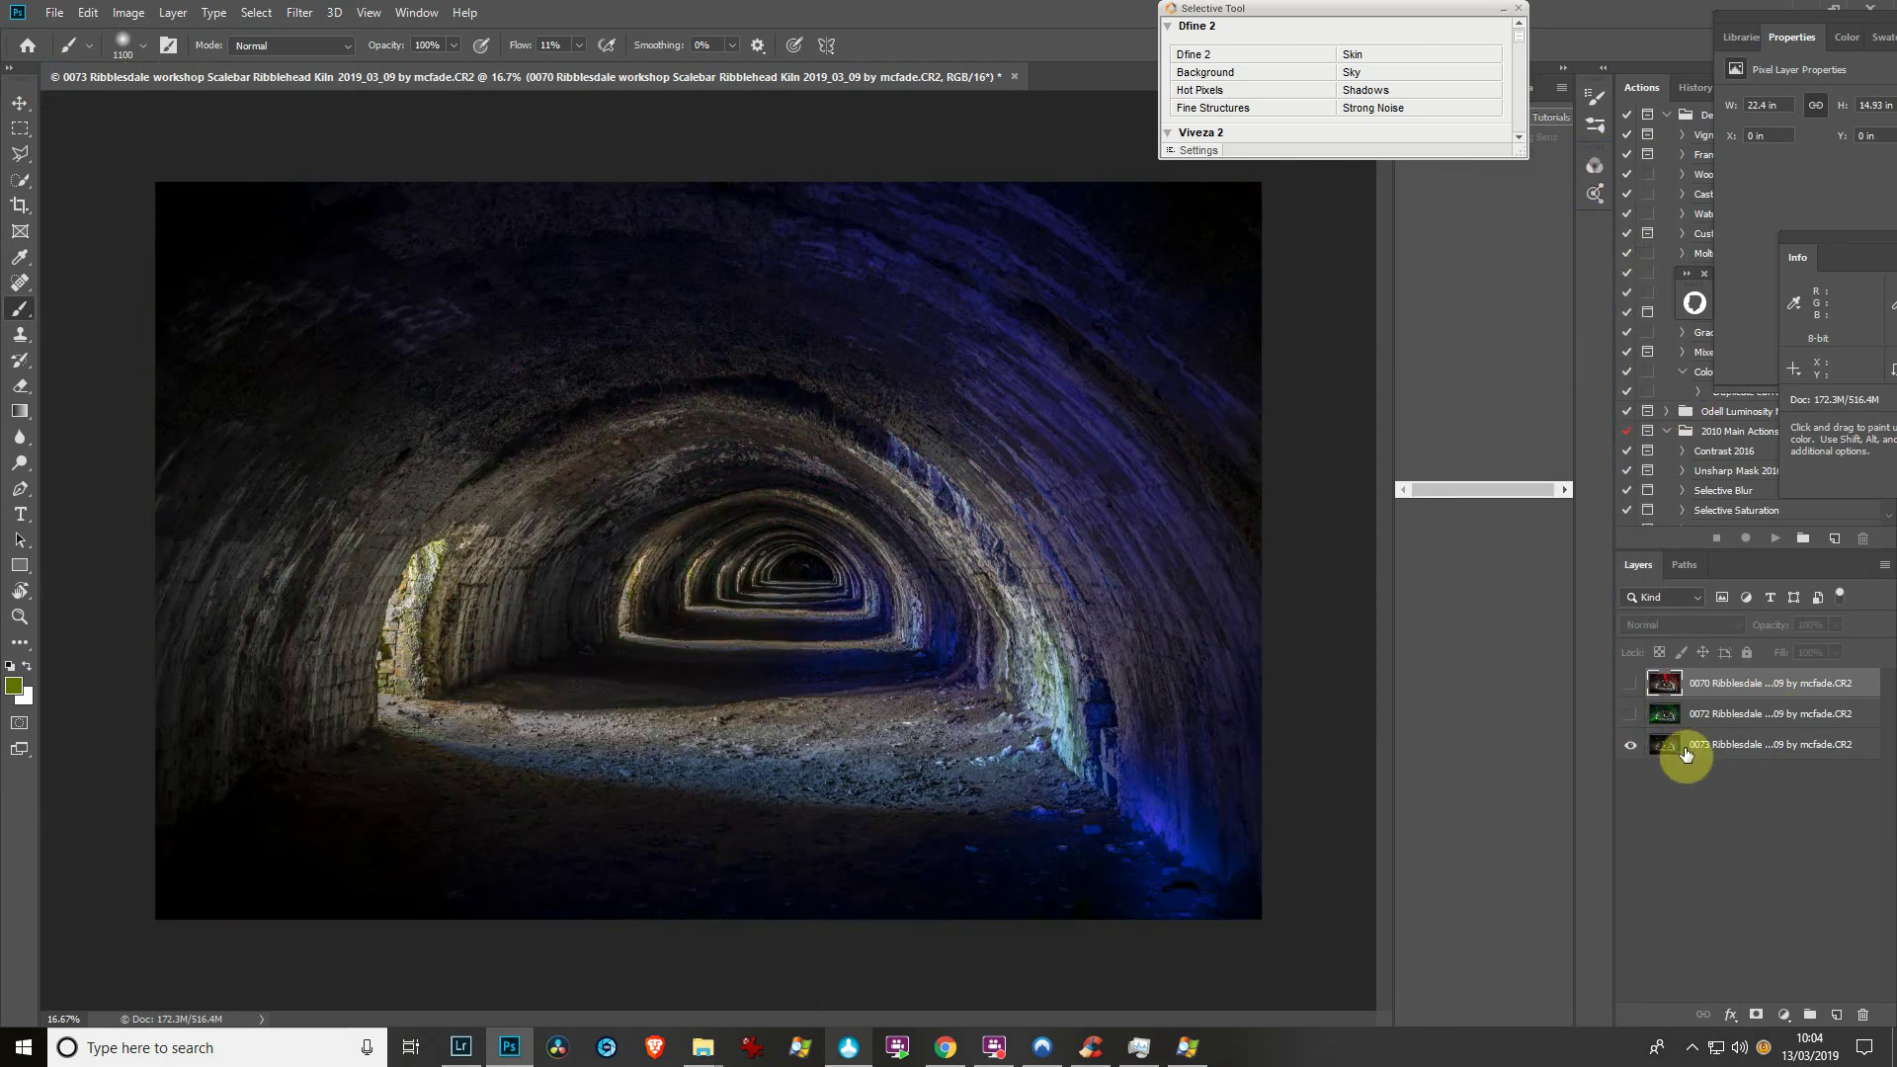
left_click(1692, 746)
left_click(1628, 714)
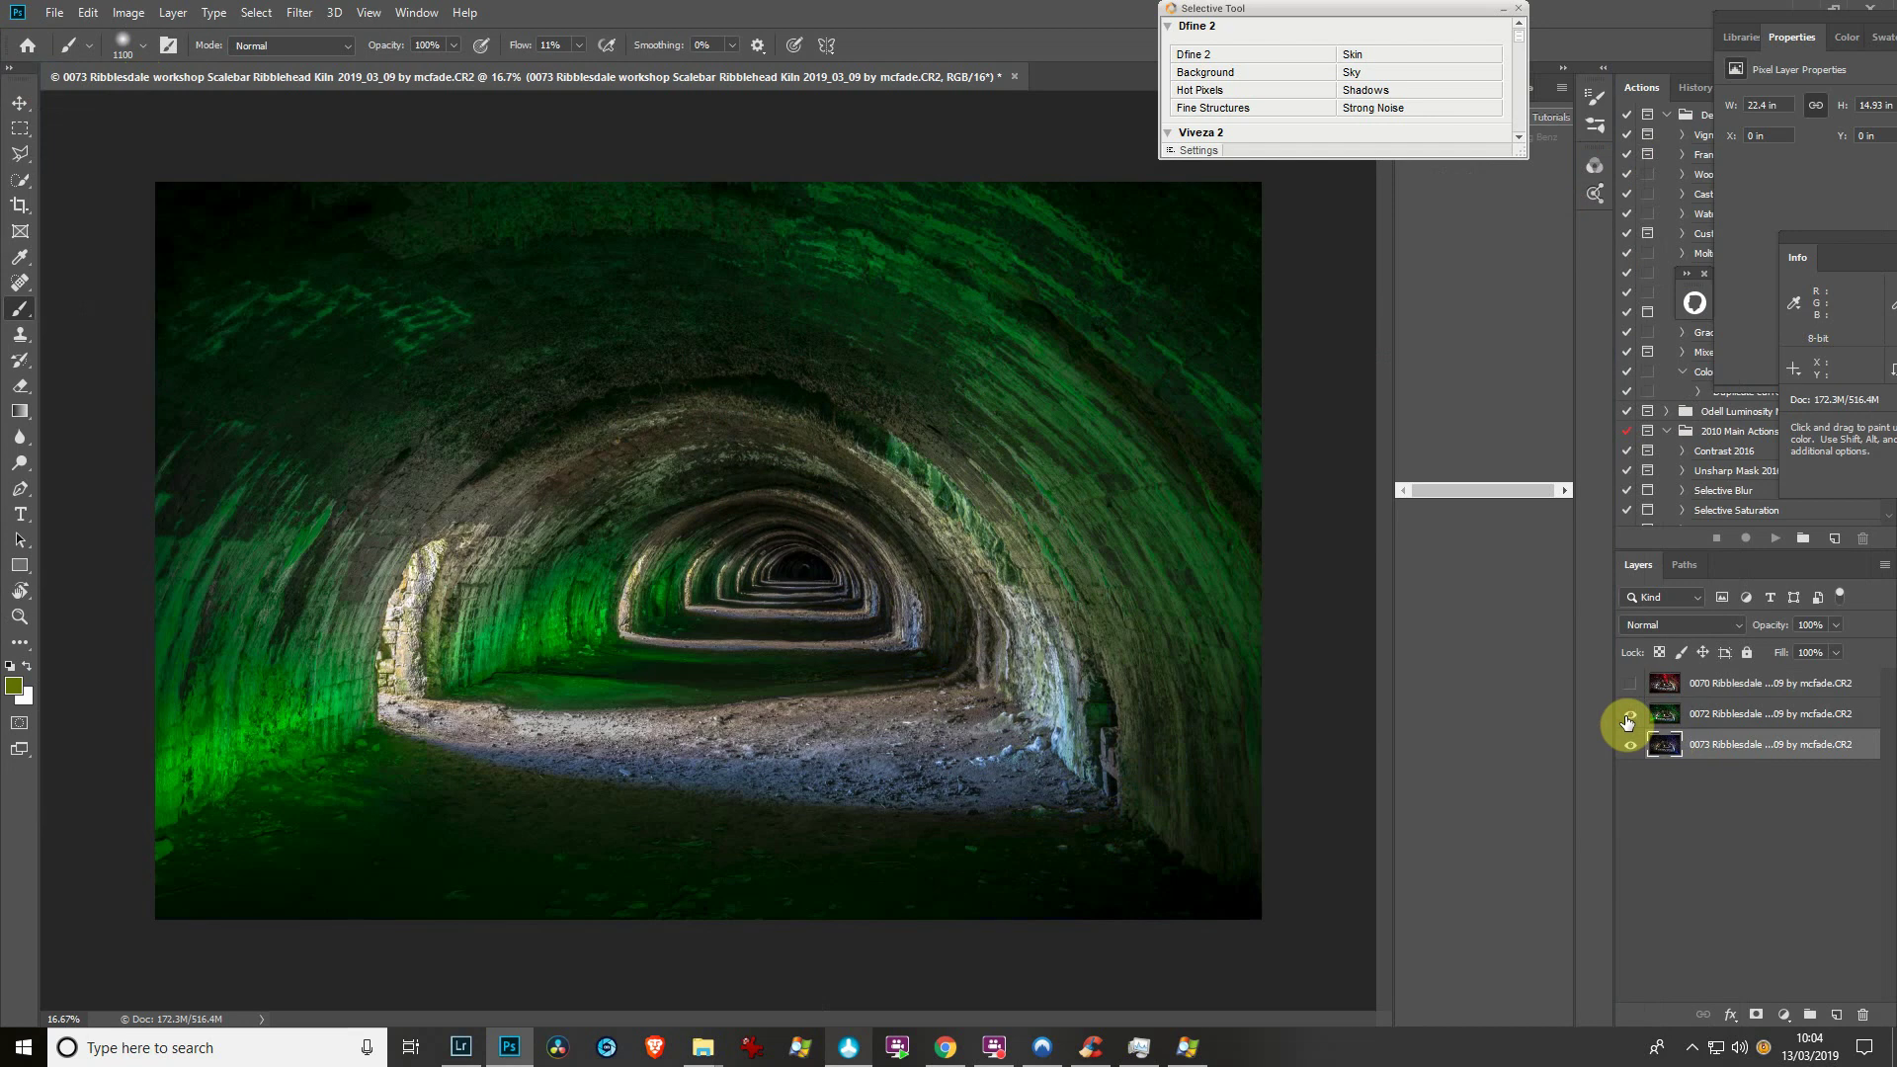
left_click(1630, 685)
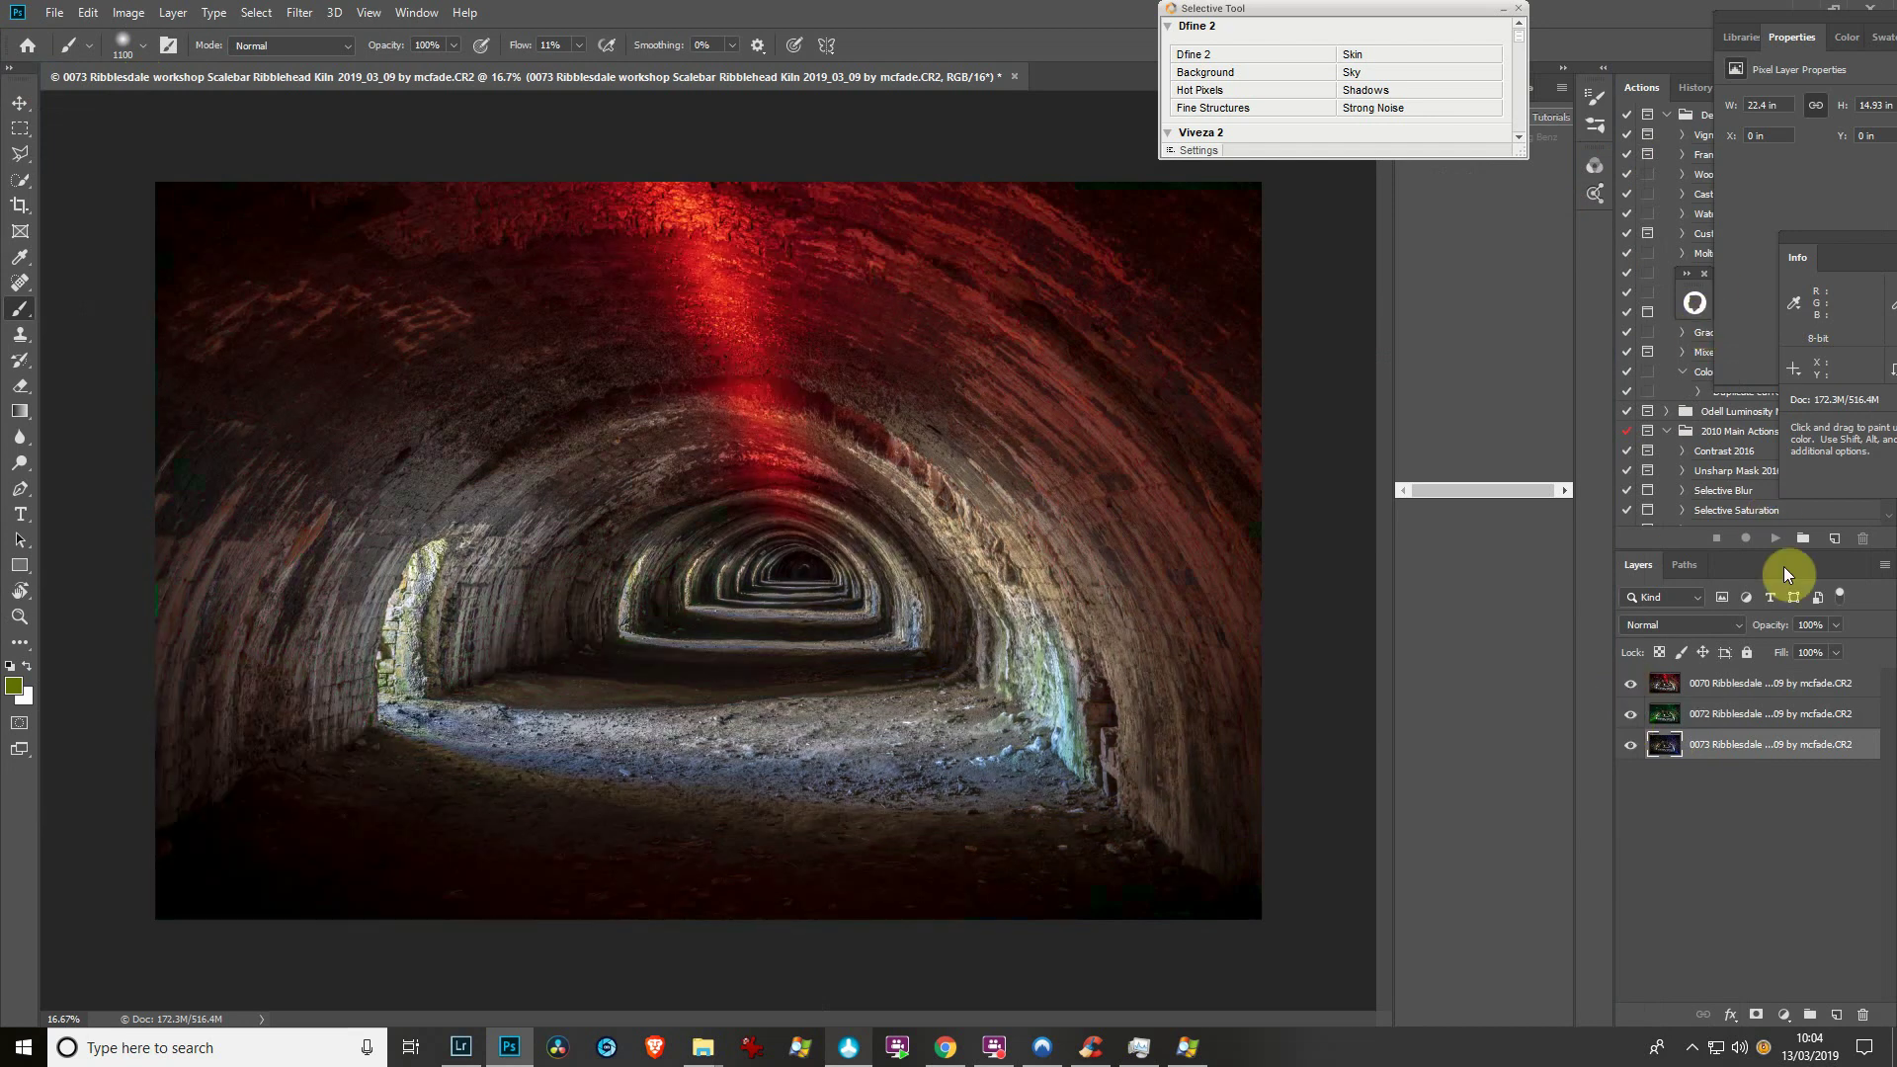
Give the green 0072 and red 0070 layers black hide-all masks, targeting the red layer's mask
left_click(1732, 722)
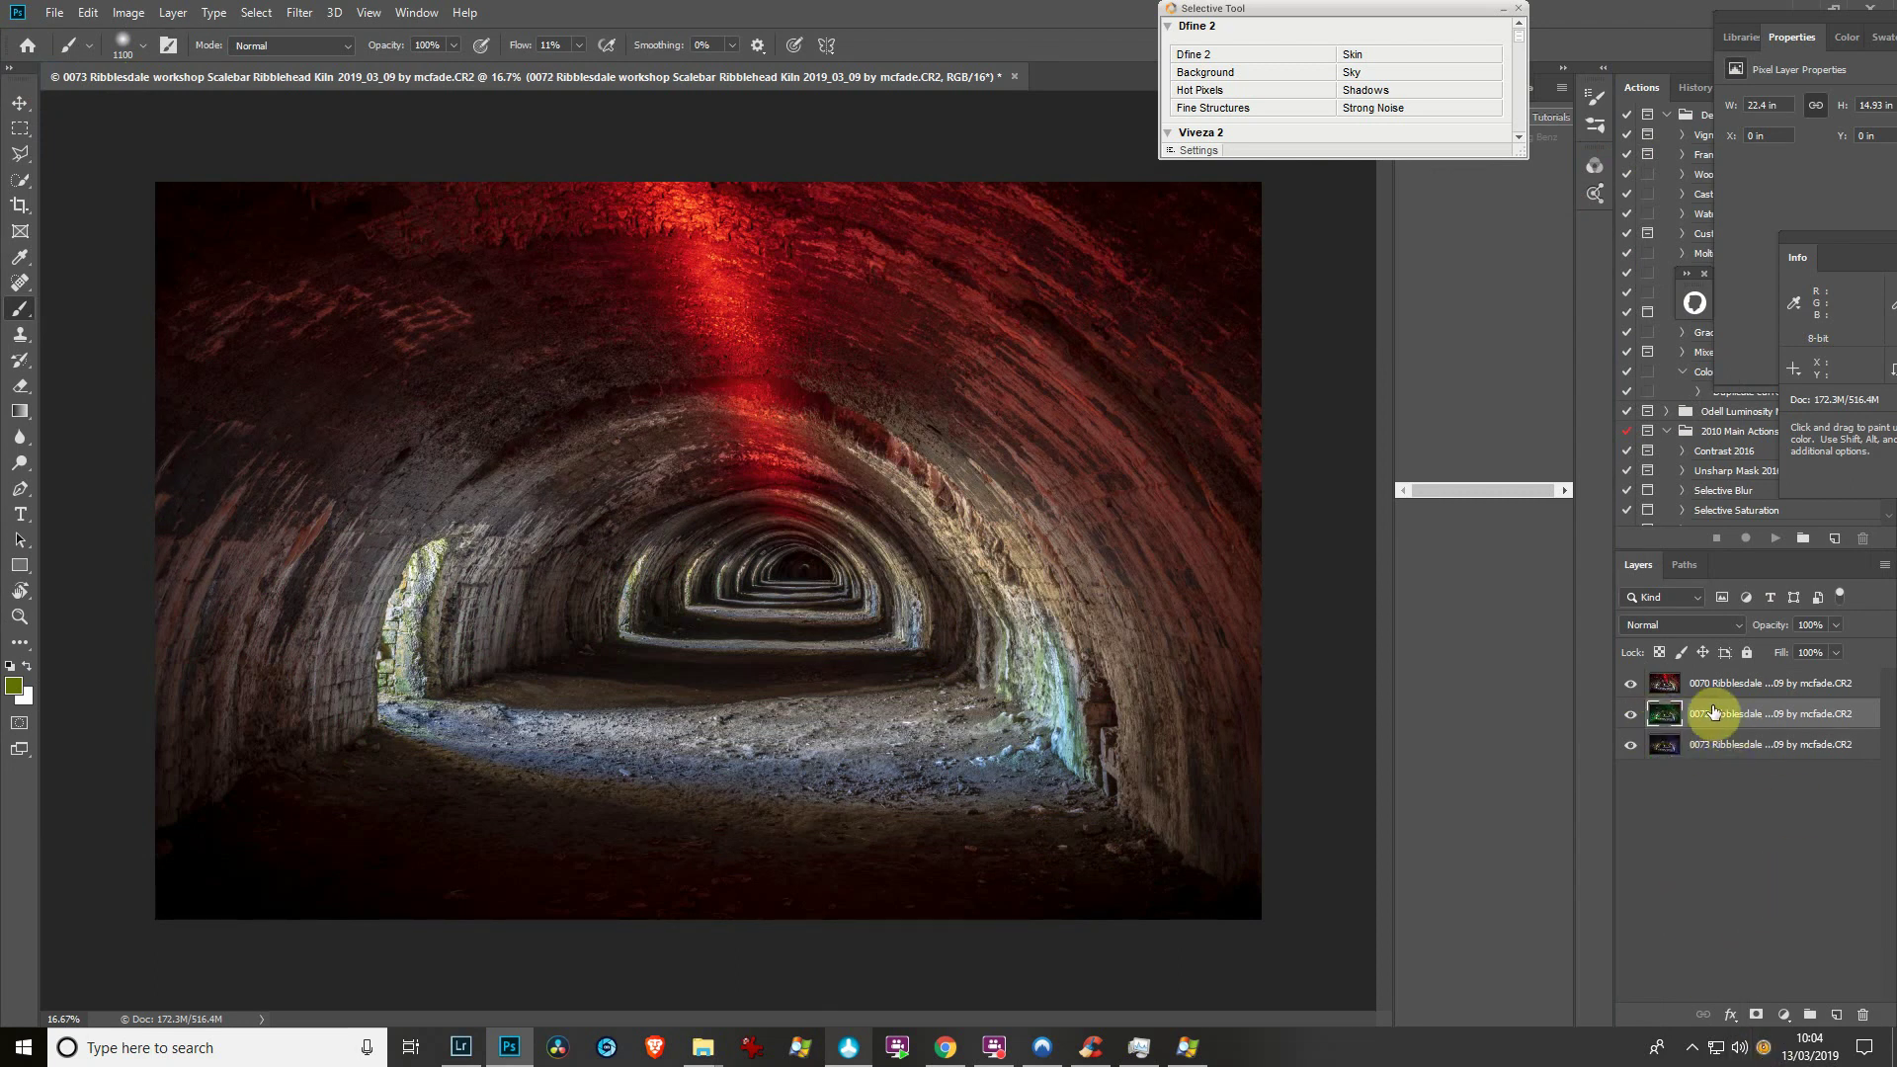
left_click(1756, 1014, "alt")
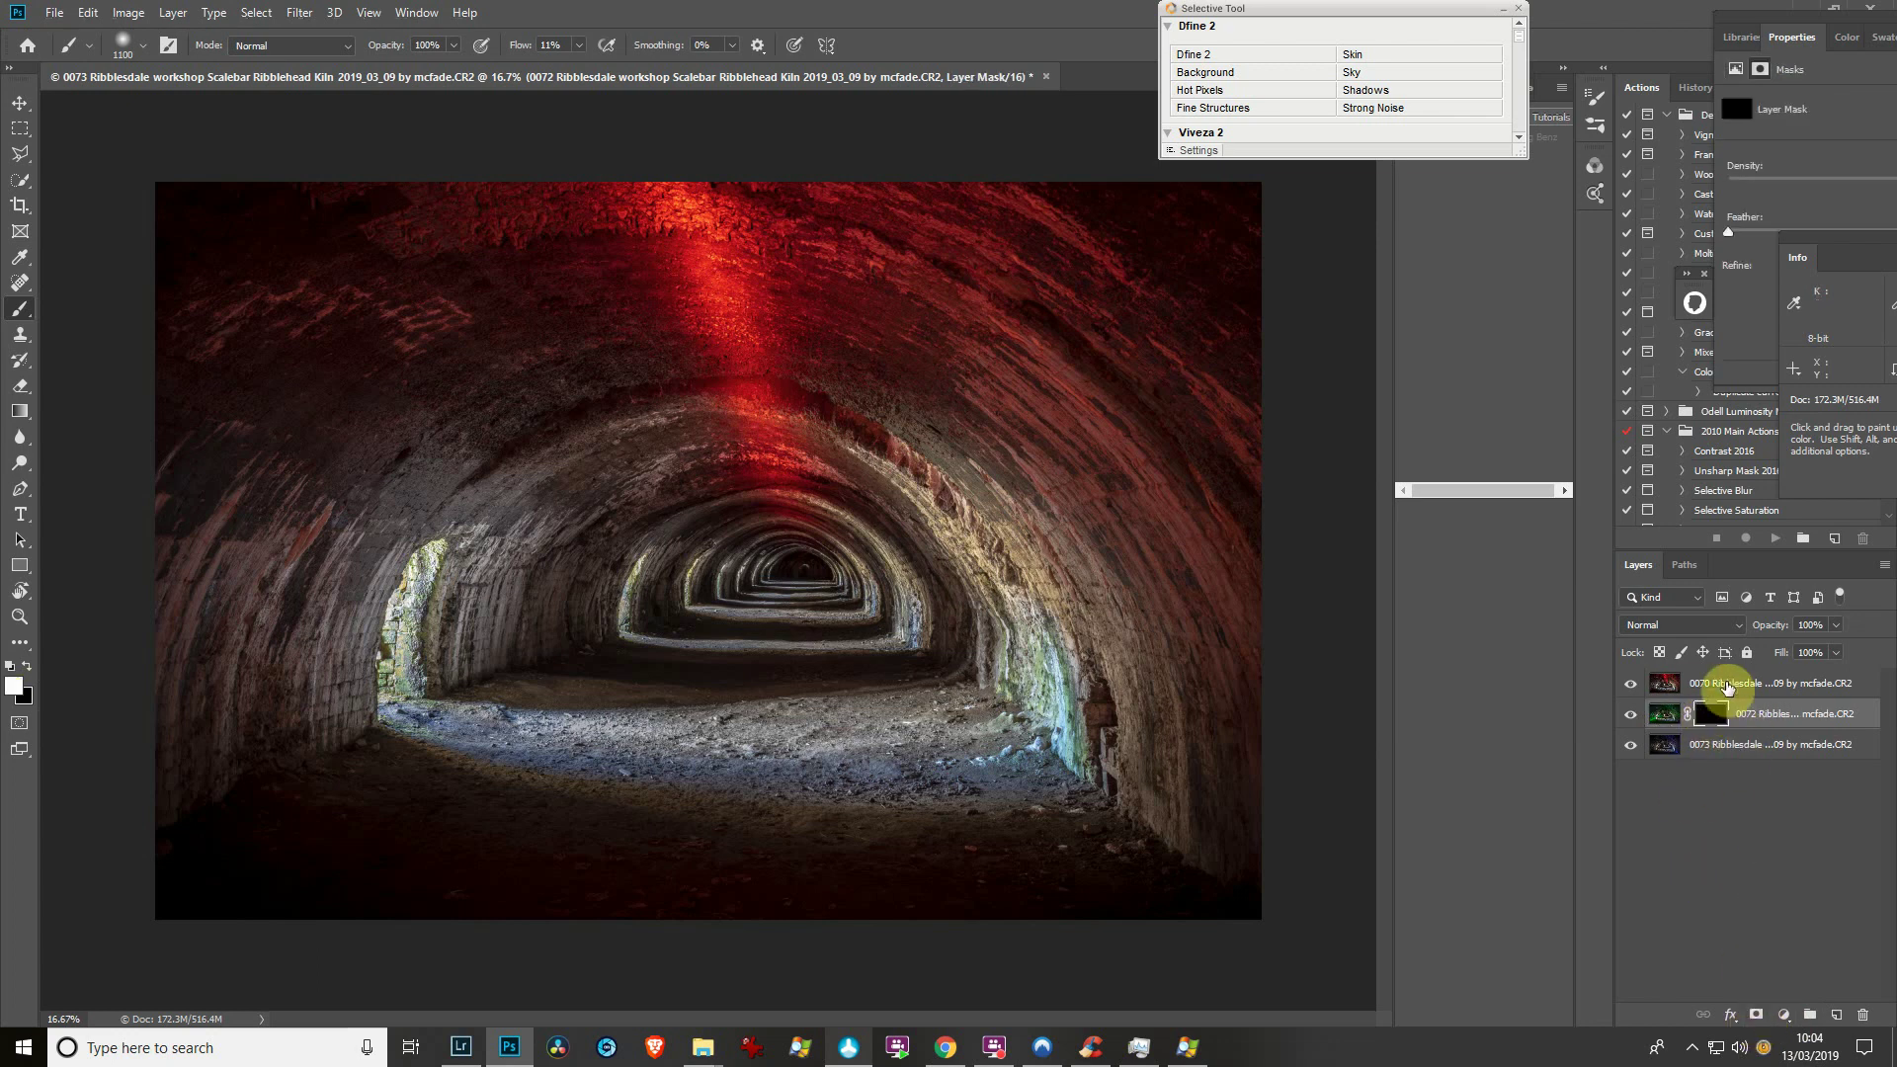
left_click(1742, 682)
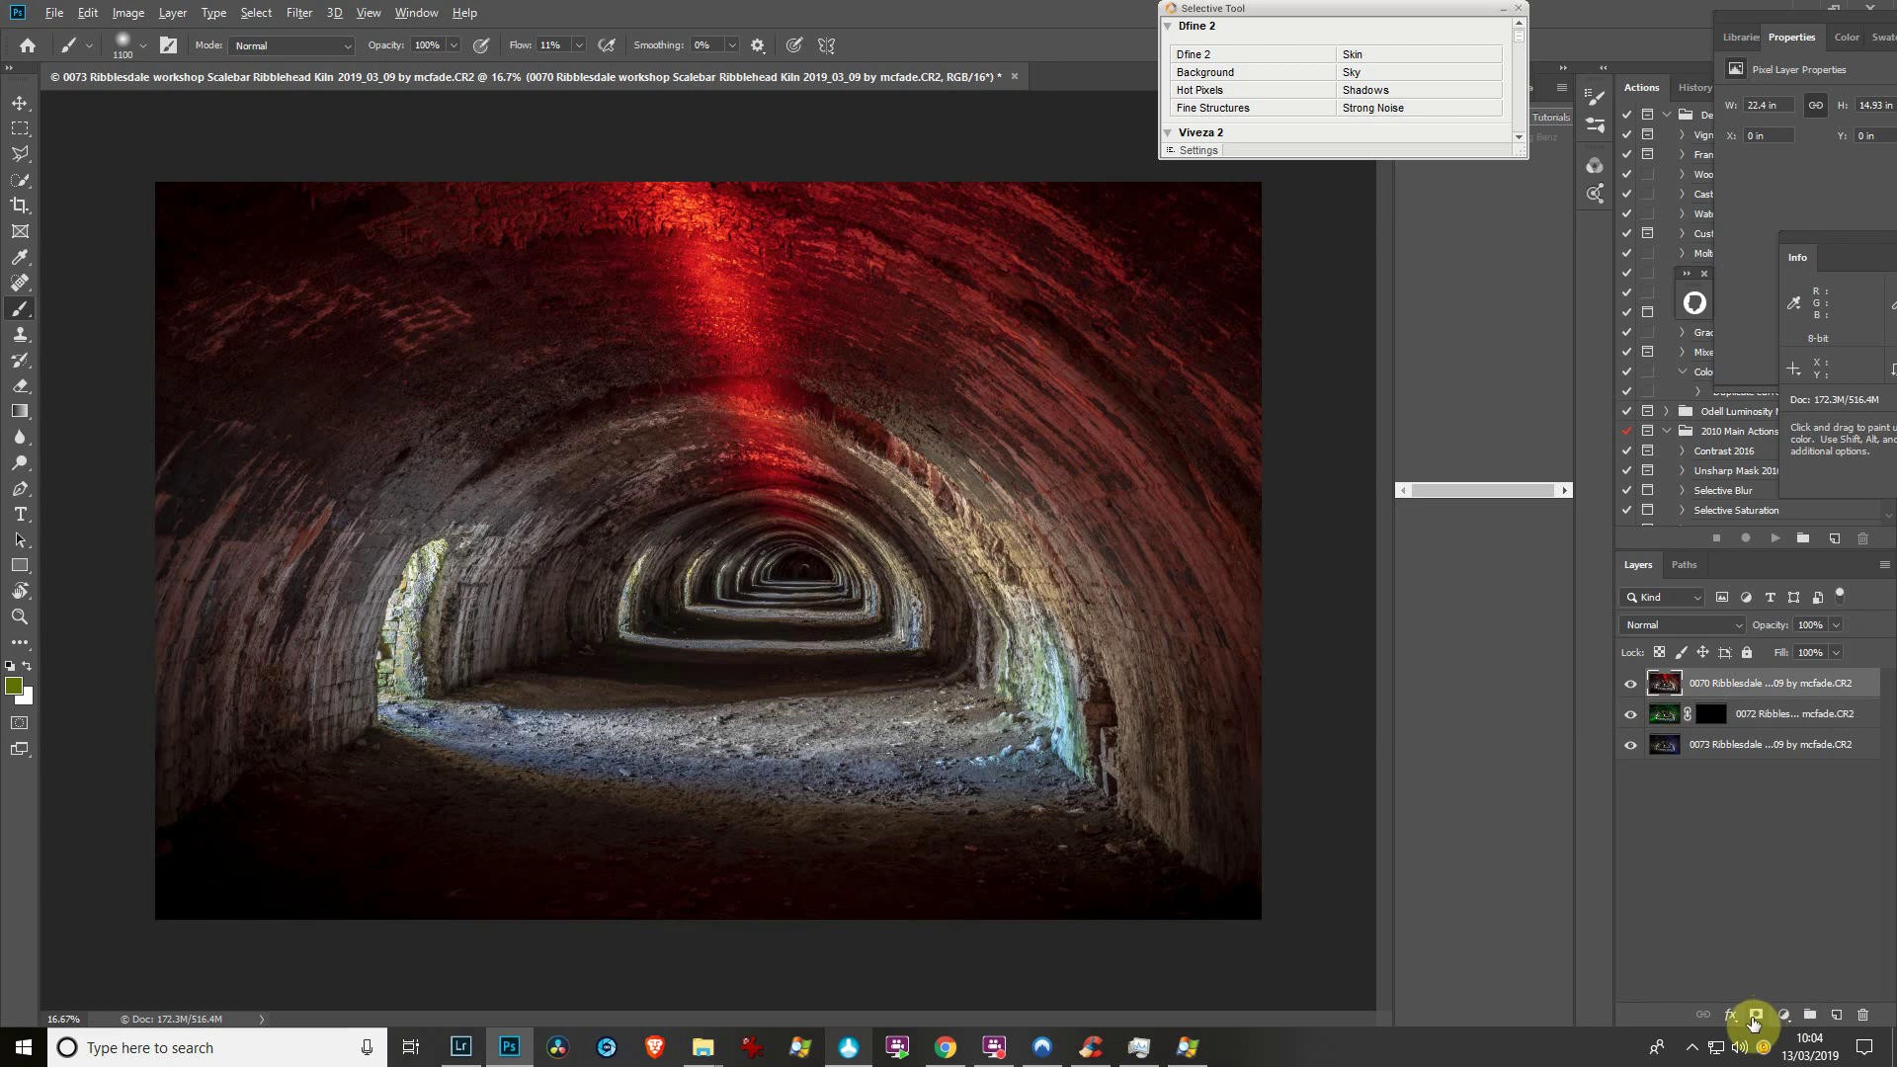
left_click(1757, 1016, "alt")
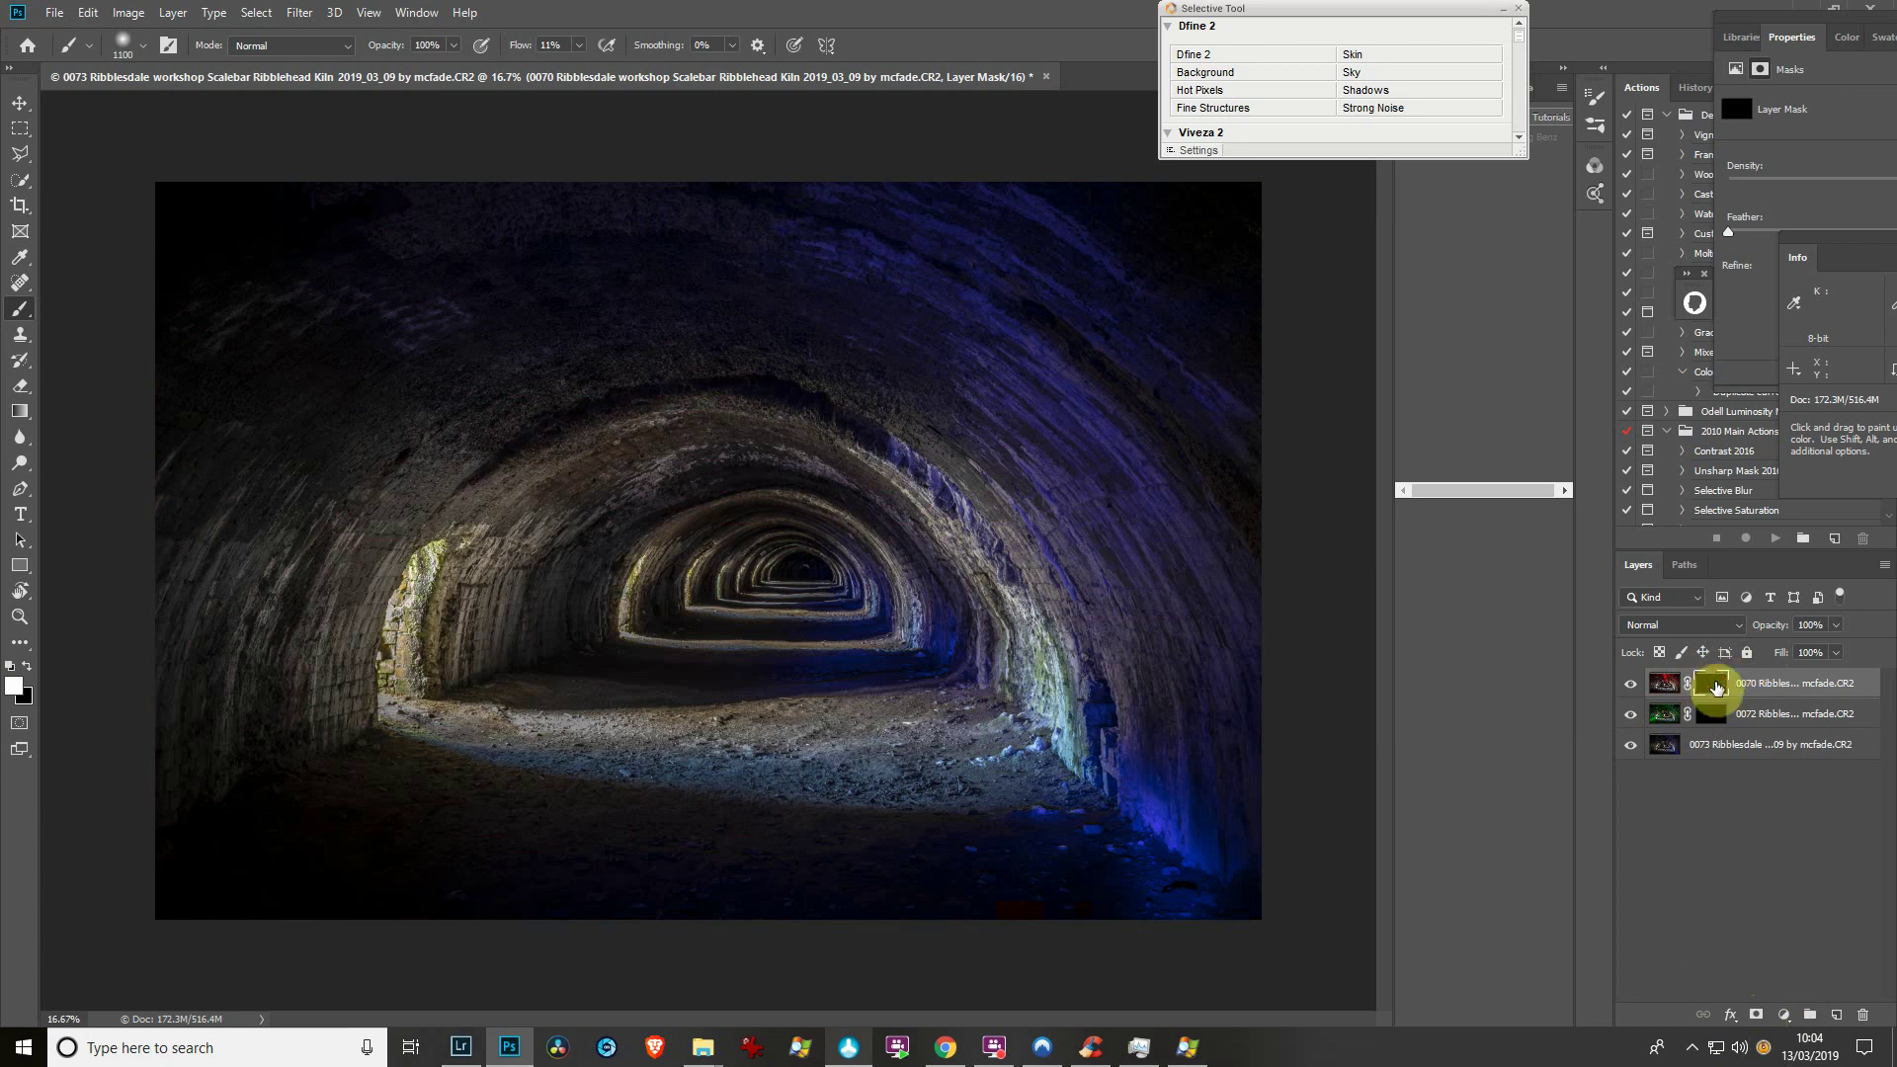
left_click(1666, 684)
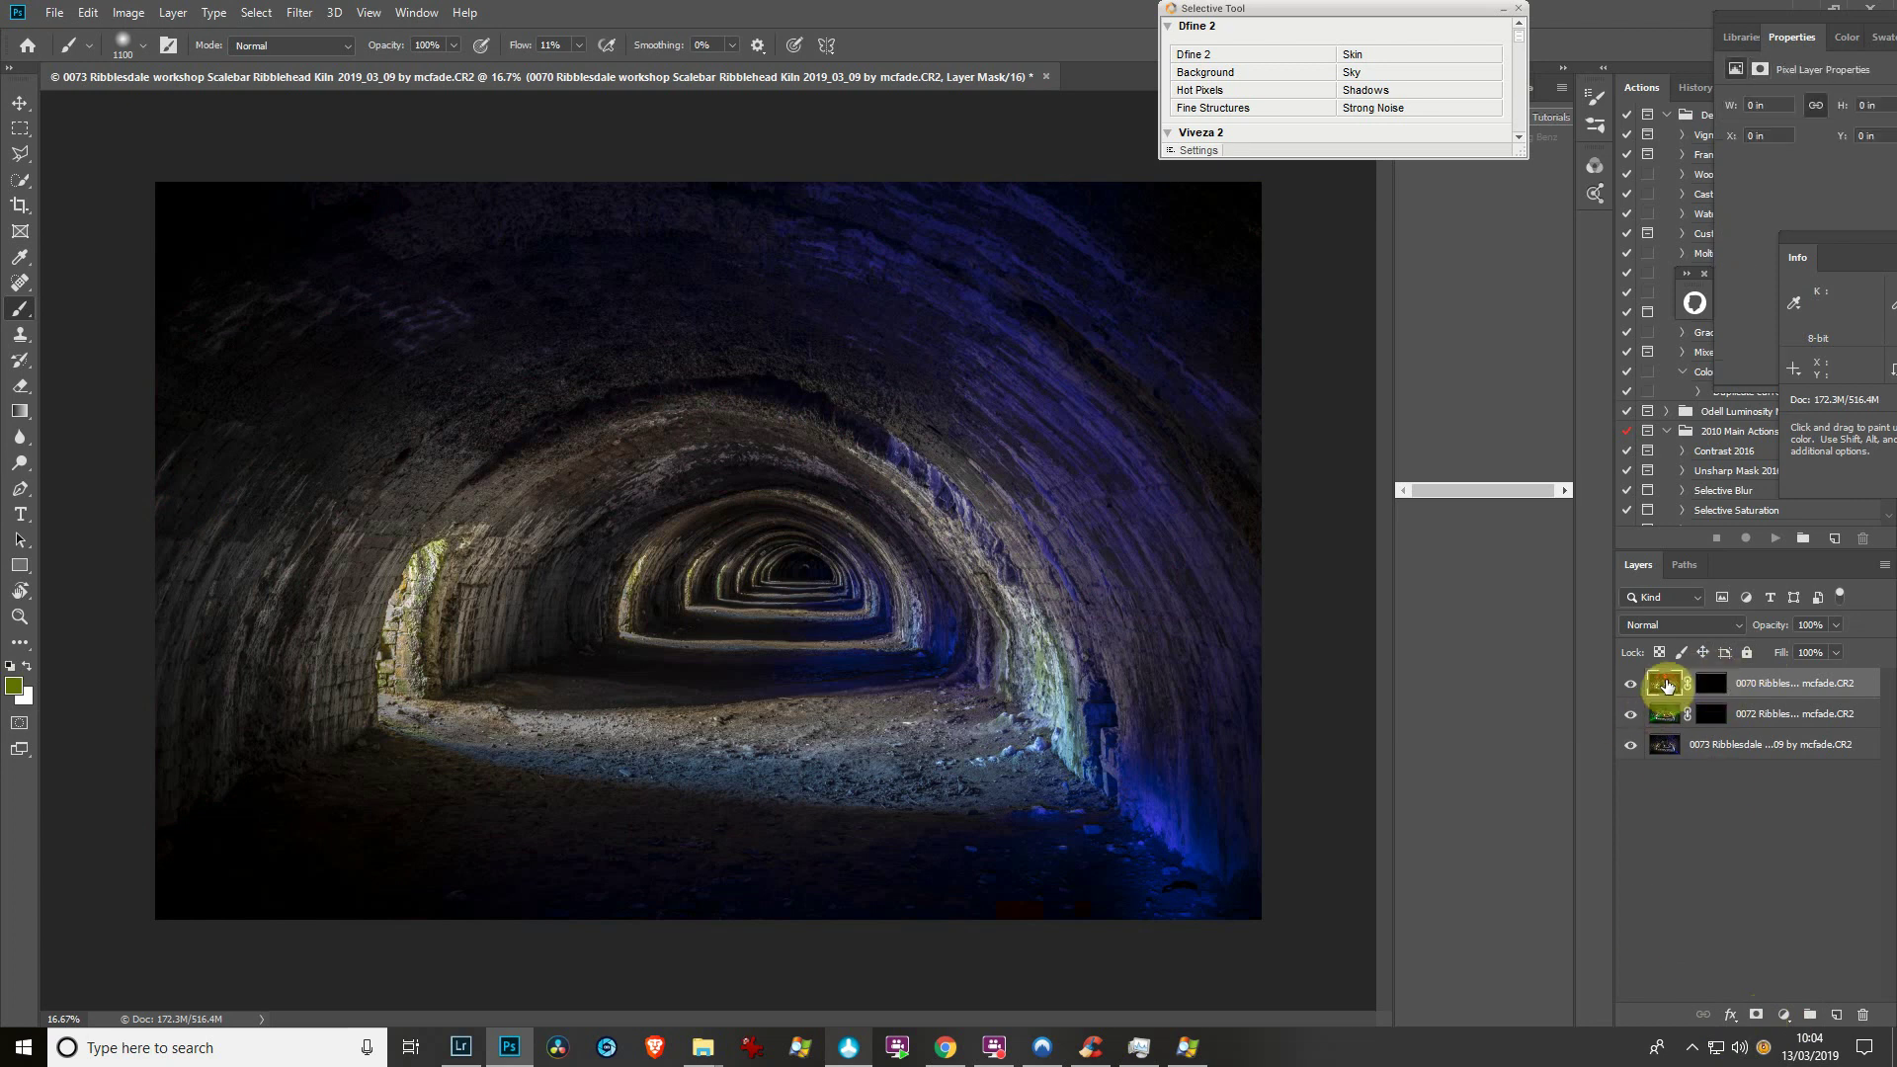
left_click(1718, 683)
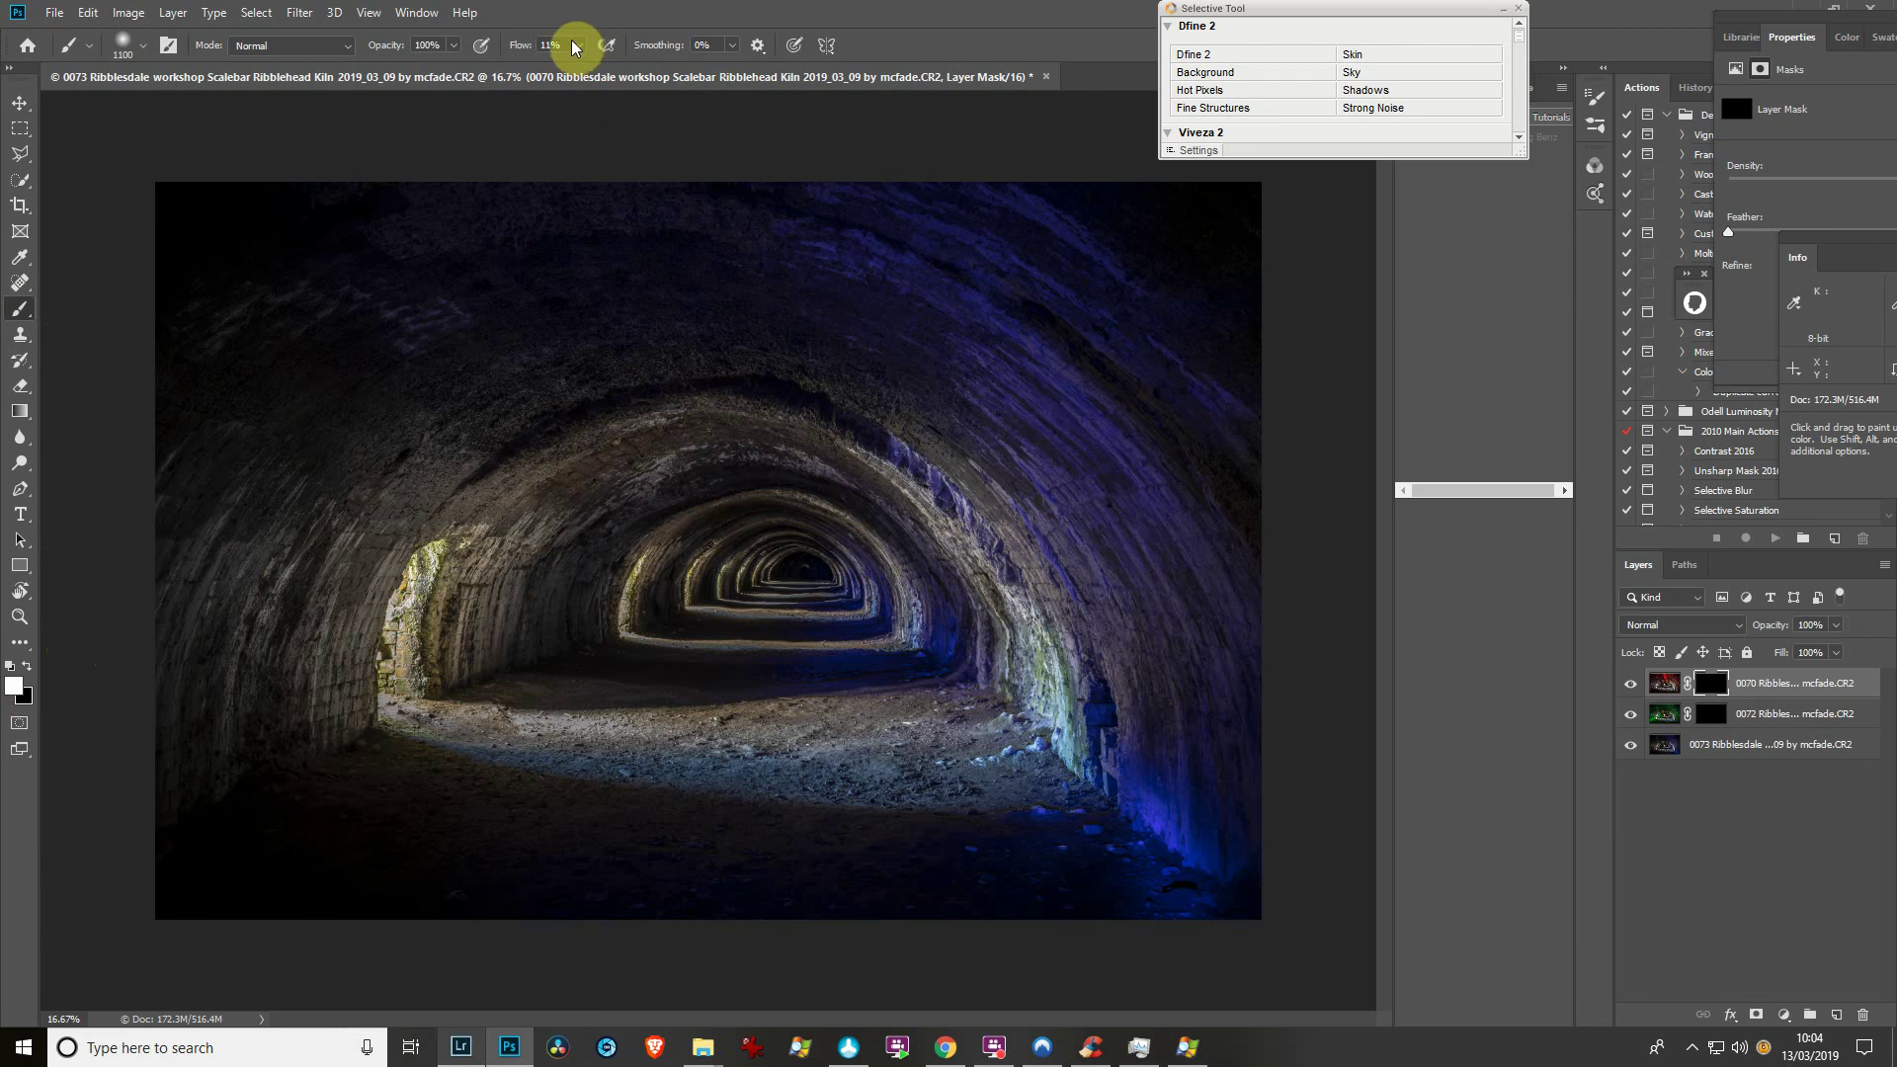
Set brush flow to 17% and hardness to 0%, then paint white along the ceiling on the 0070 mask
left_click_drag(583, 76, 589, 69)
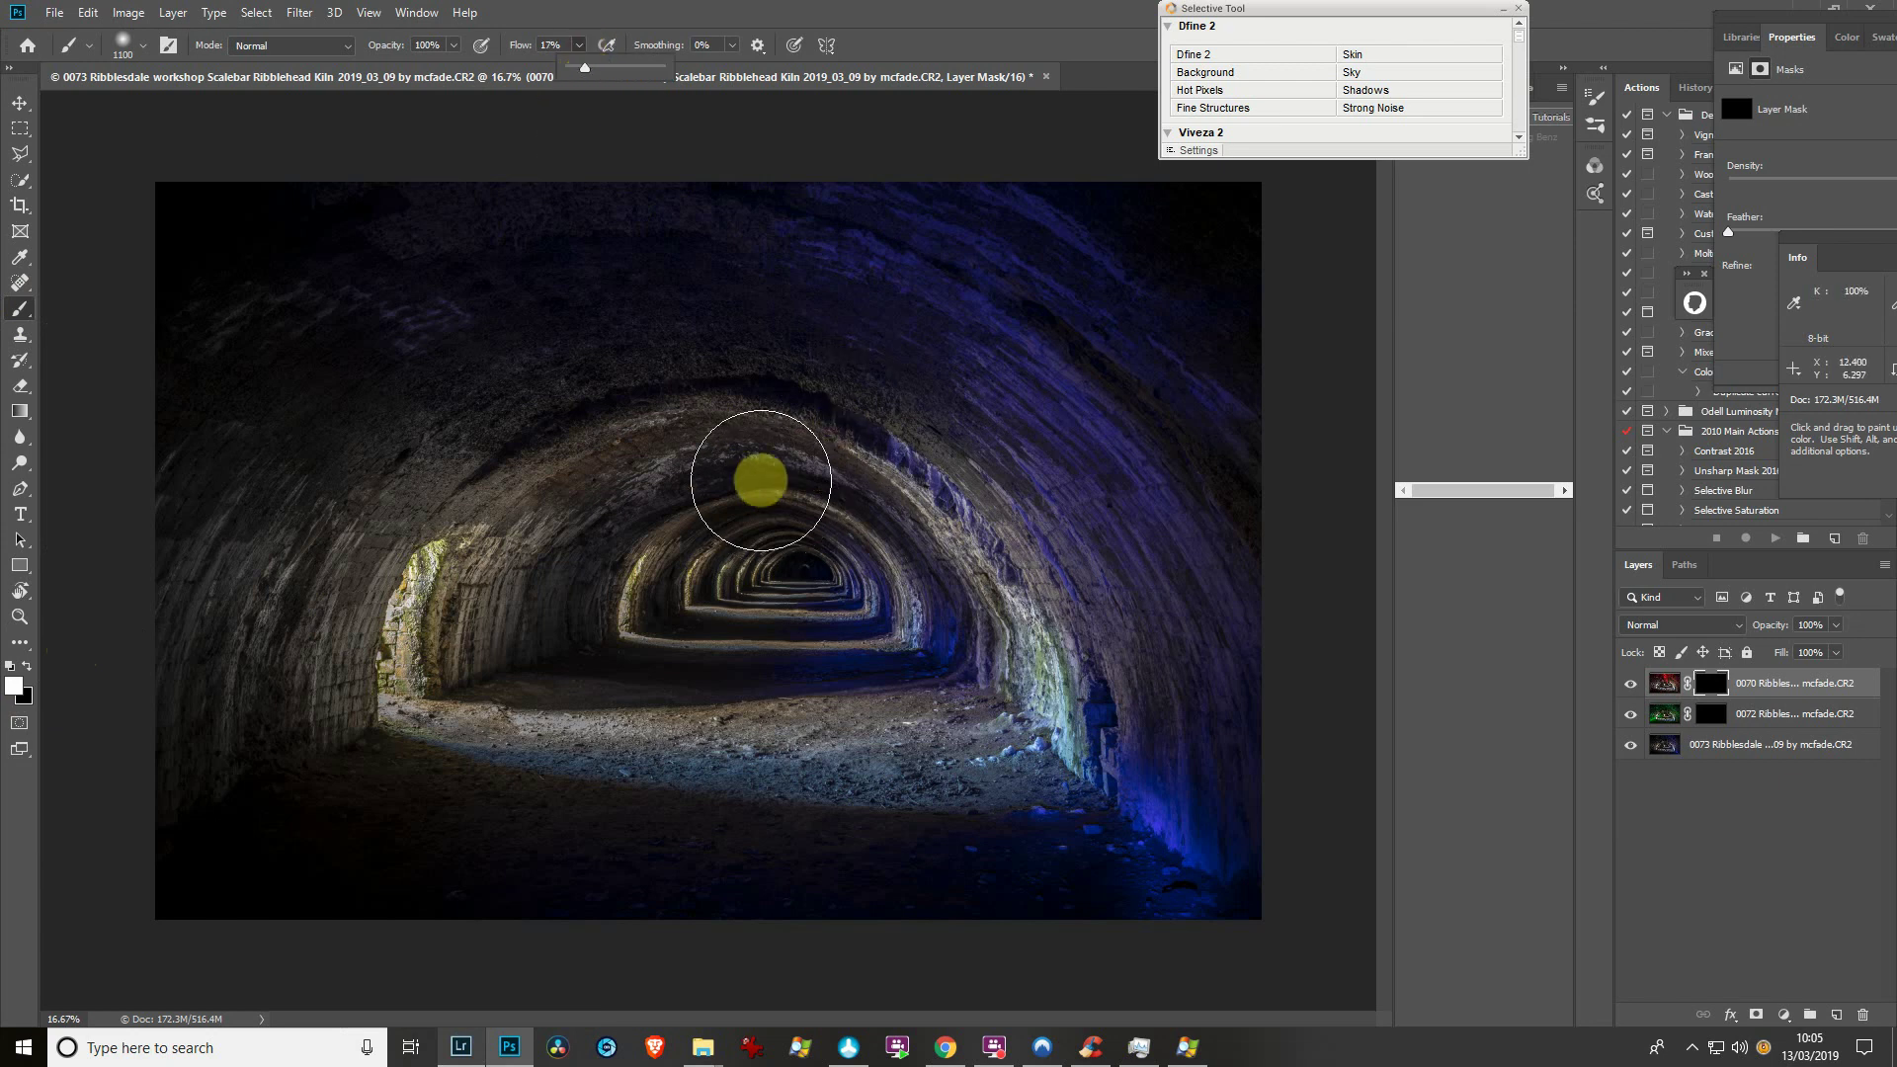
right_click(737, 438)
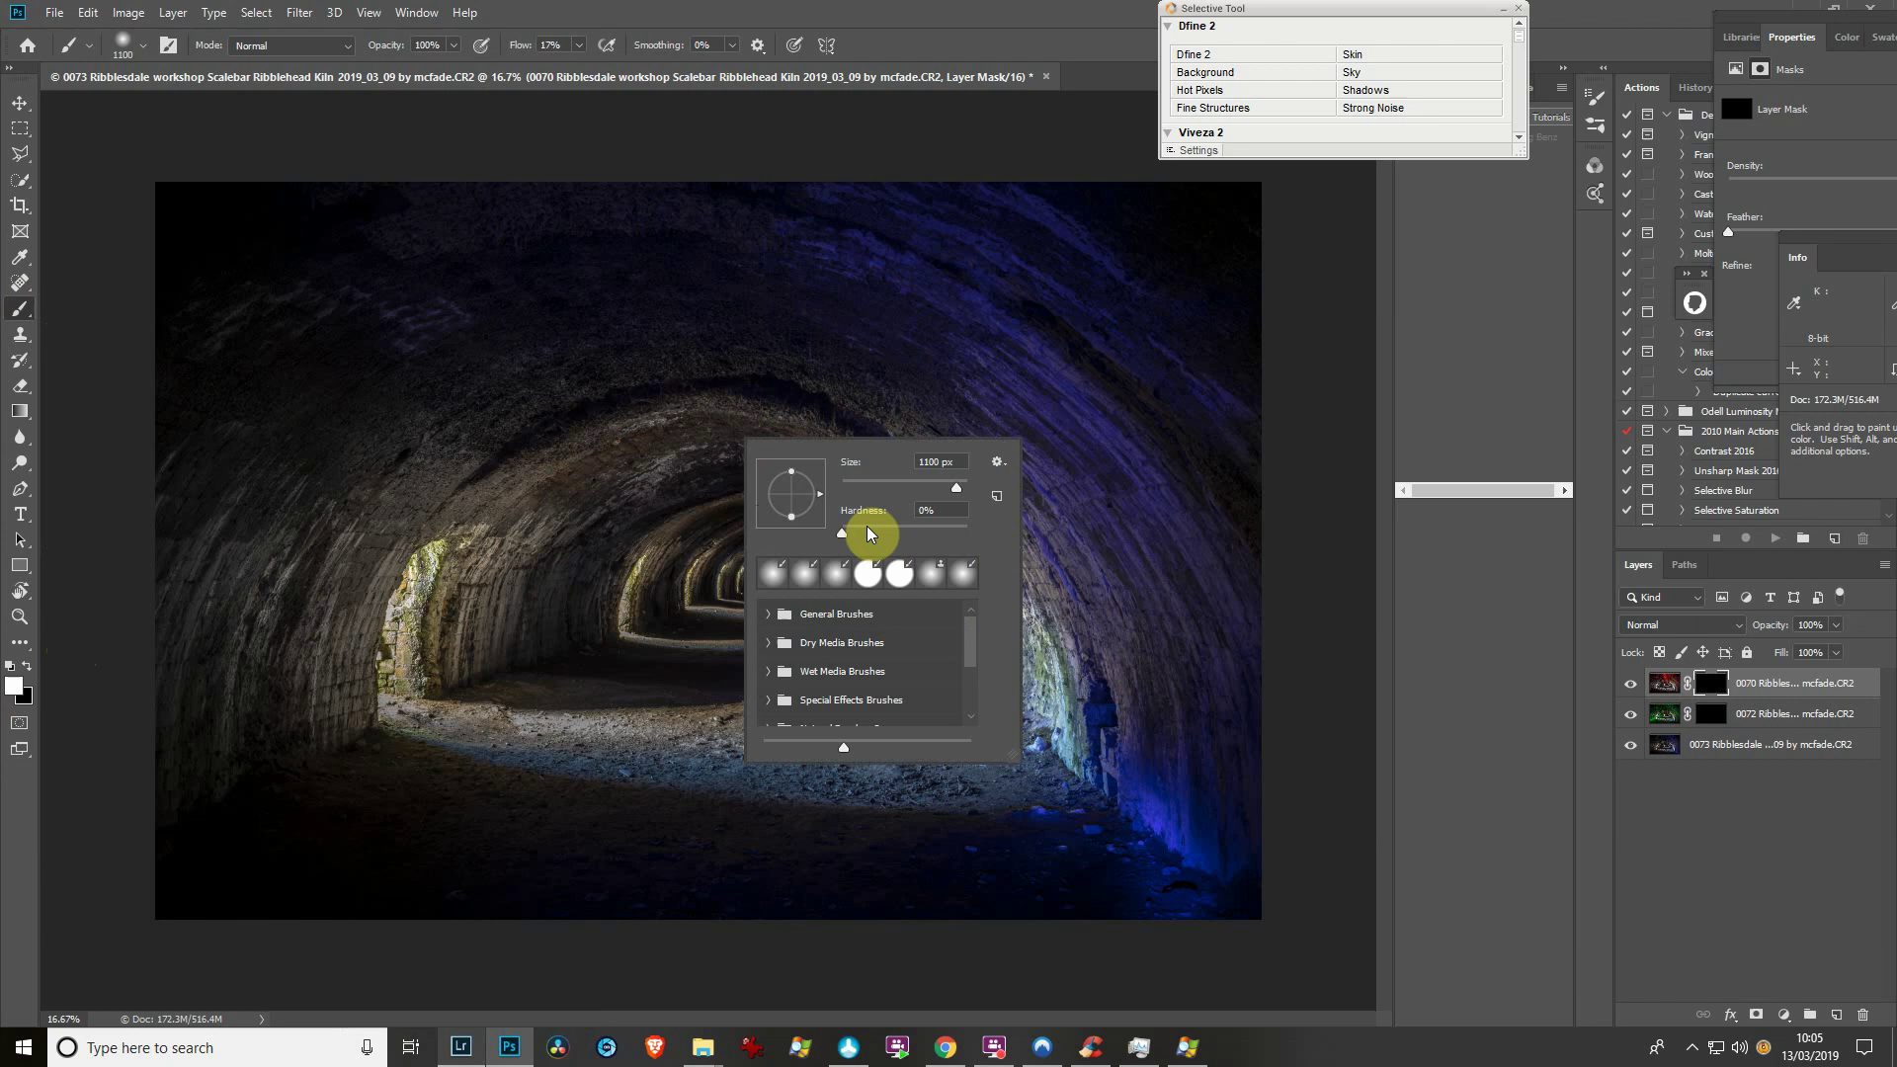
mouse_move(839, 533)
left_mouse_down()
mouse_move(985, 554)
mouse_move(845, 553)
left_mouse_up()
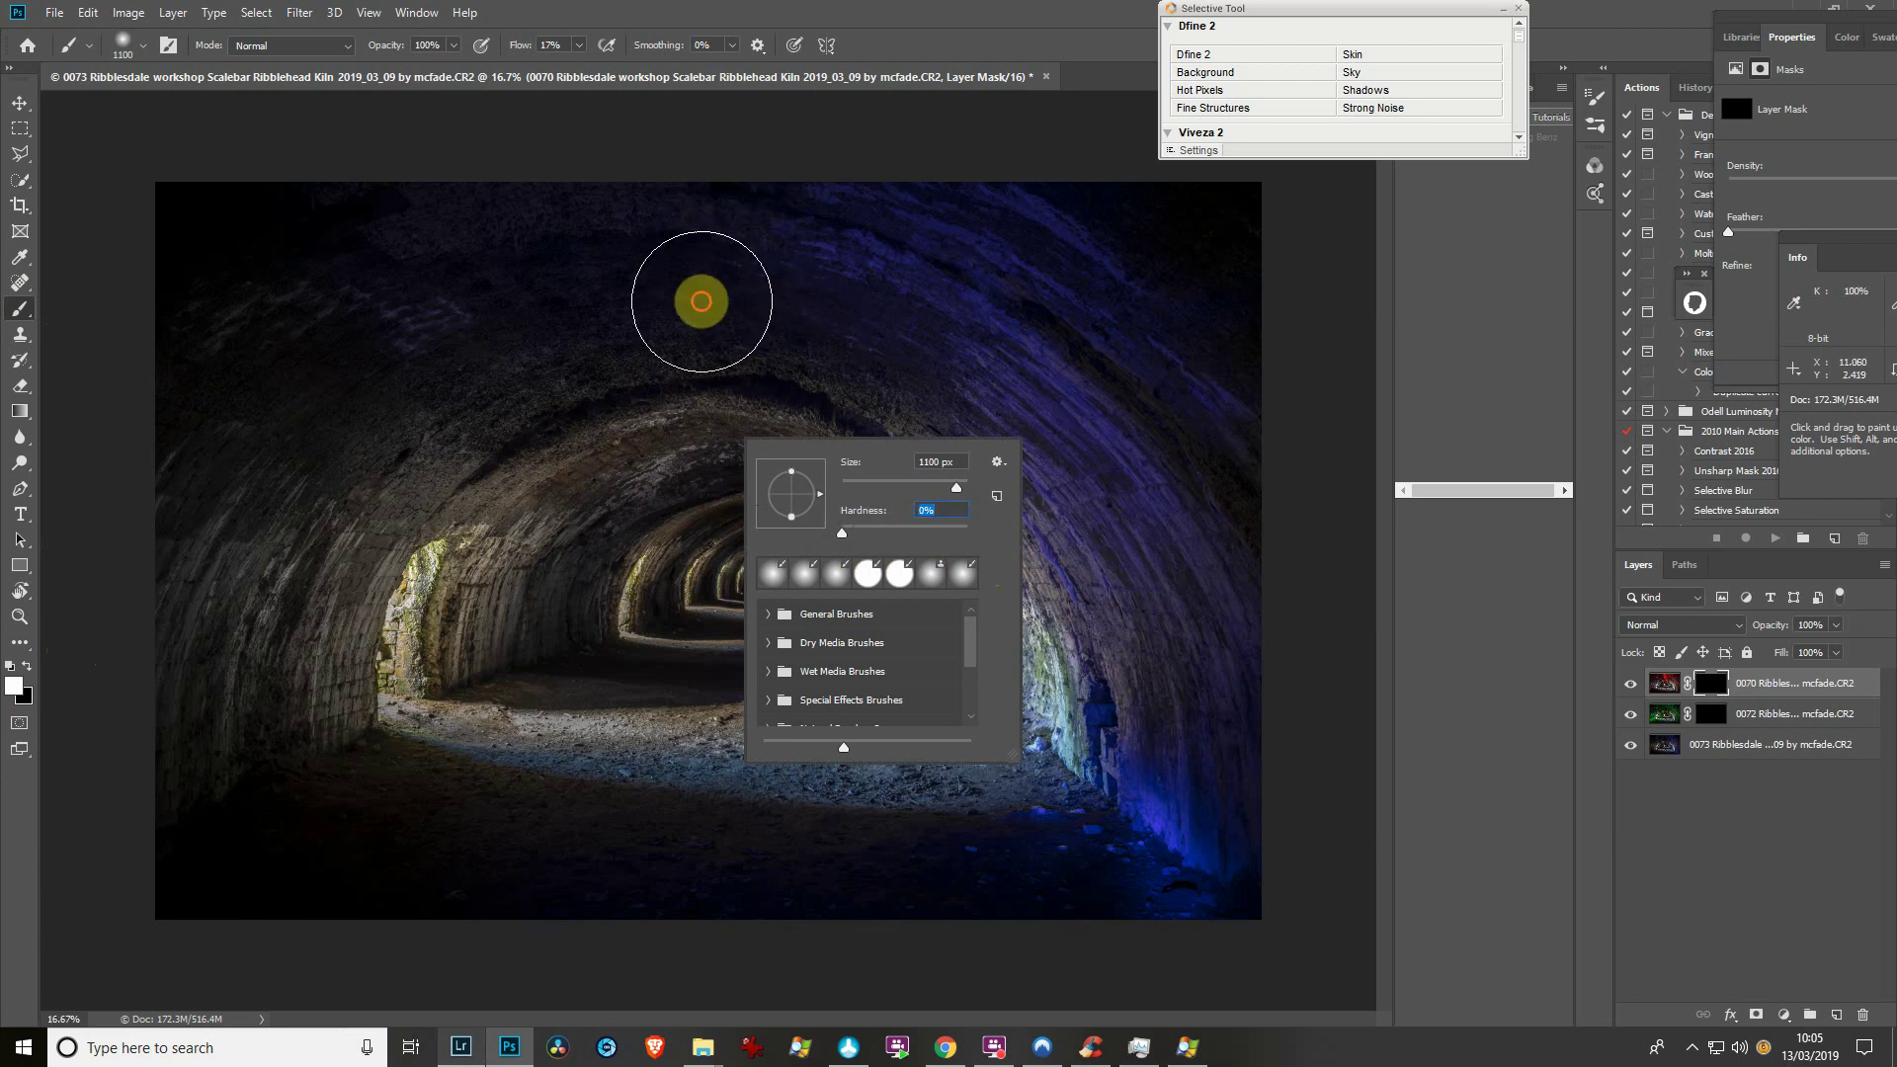
left_click(702, 302)
mouse_move(712, 254)
left_mouse_down()
mouse_move(725, 317)
mouse_move(746, 262)
mouse_move(670, 323)
mouse_move(679, 304)
mouse_move(622, 317)
mouse_move(650, 291)
mouse_move(612, 346)
mouse_move(799, 303)
mouse_move(694, 391)
mouse_move(790, 491)
left_mouse_up()
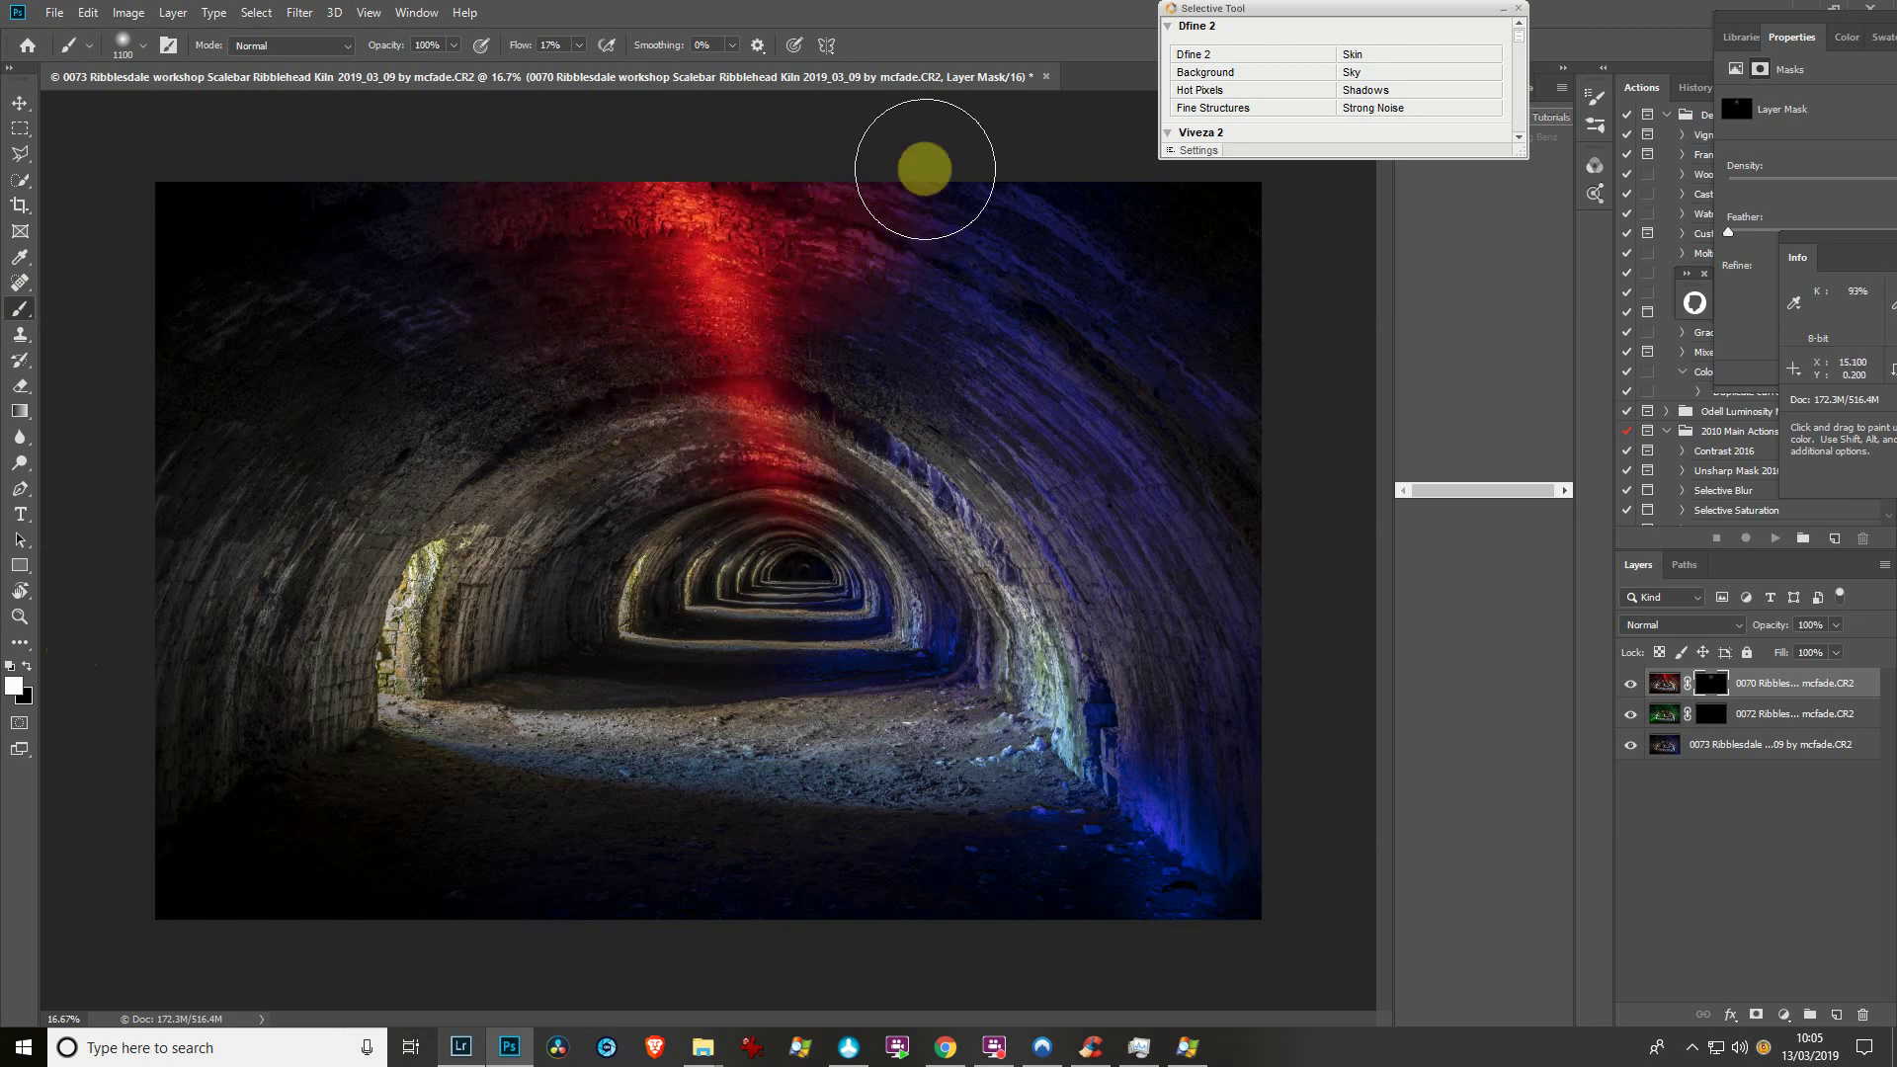
mouse_move(925, 169)
left_mouse_down()
mouse_move(838, 393)
mouse_move(817, 390)
mouse_move(831, 419)
mouse_move(708, 488)
mouse_move(549, 345)
mouse_move(564, 326)
mouse_move(651, 545)
mouse_move(484, 420)
mouse_move(911, 433)
mouse_move(968, 175)
mouse_move(697, 187)
mouse_move(661, 223)
mouse_move(584, 586)
mouse_move(805, 965)
mouse_move(831, 330)
mouse_move(806, 269)
mouse_move(477, 297)
mouse_move(267, 118)
mouse_move(627, 170)
mouse_move(790, 275)
mouse_move(731, 253)
mouse_move(923, 289)
mouse_move(790, 351)
mouse_move(808, 466)
mouse_move(609, 460)
mouse_move(608, 381)
mouse_move(766, 503)
mouse_move(693, 510)
mouse_move(814, 497)
mouse_move(1011, 152)
mouse_move(998, 573)
mouse_move(801, 668)
mouse_move(1060, 390)
mouse_move(1015, 270)
mouse_move(952, 216)
mouse_move(1009, 235)
mouse_move(928, 305)
mouse_move(824, 502)
mouse_move(987, 248)
mouse_move(1016, 241)
mouse_move(760, 462)
mouse_move(747, 508)
mouse_move(660, 482)
mouse_move(669, 414)
mouse_move(650, 450)
mouse_move(570, 394)
mouse_move(631, 474)
mouse_move(1138, 805)
left_mouse_up()
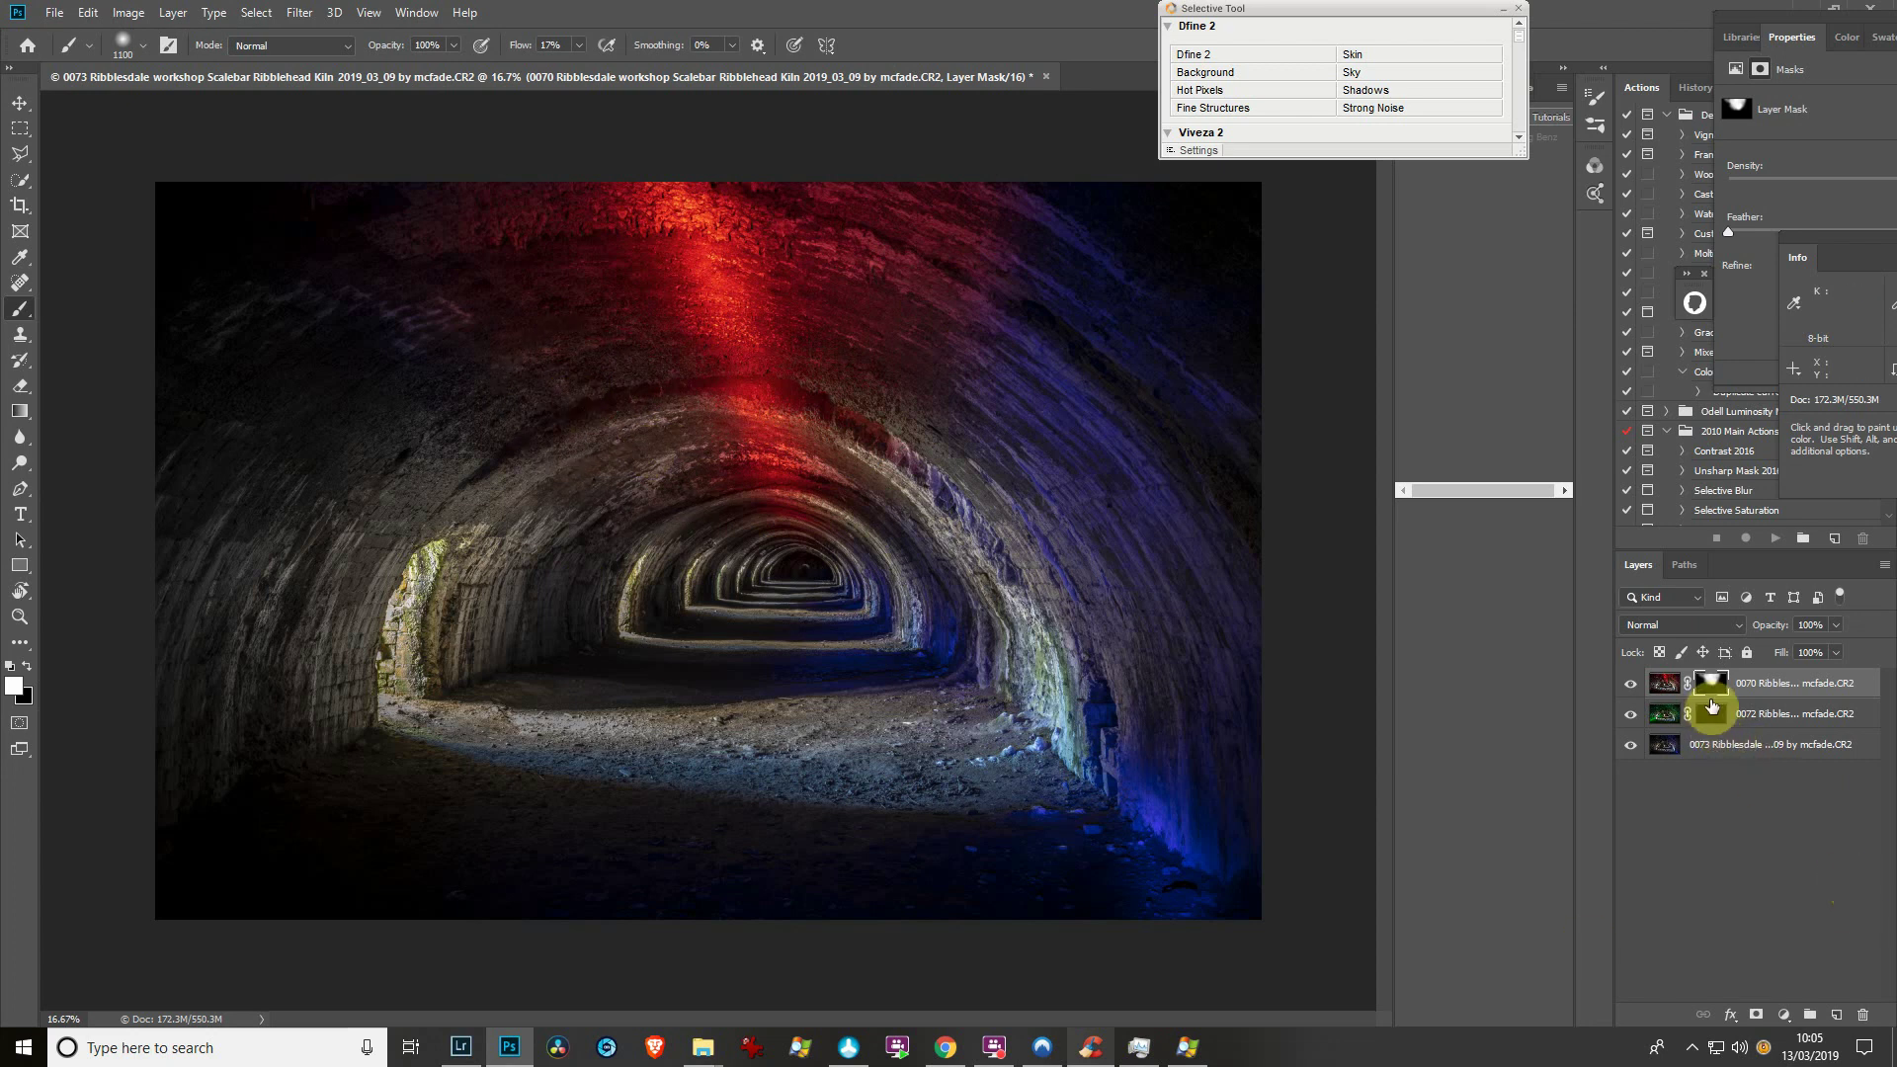
Paint white on the 0072 mask over the left wall and near the entrance
left_click(1720, 714)
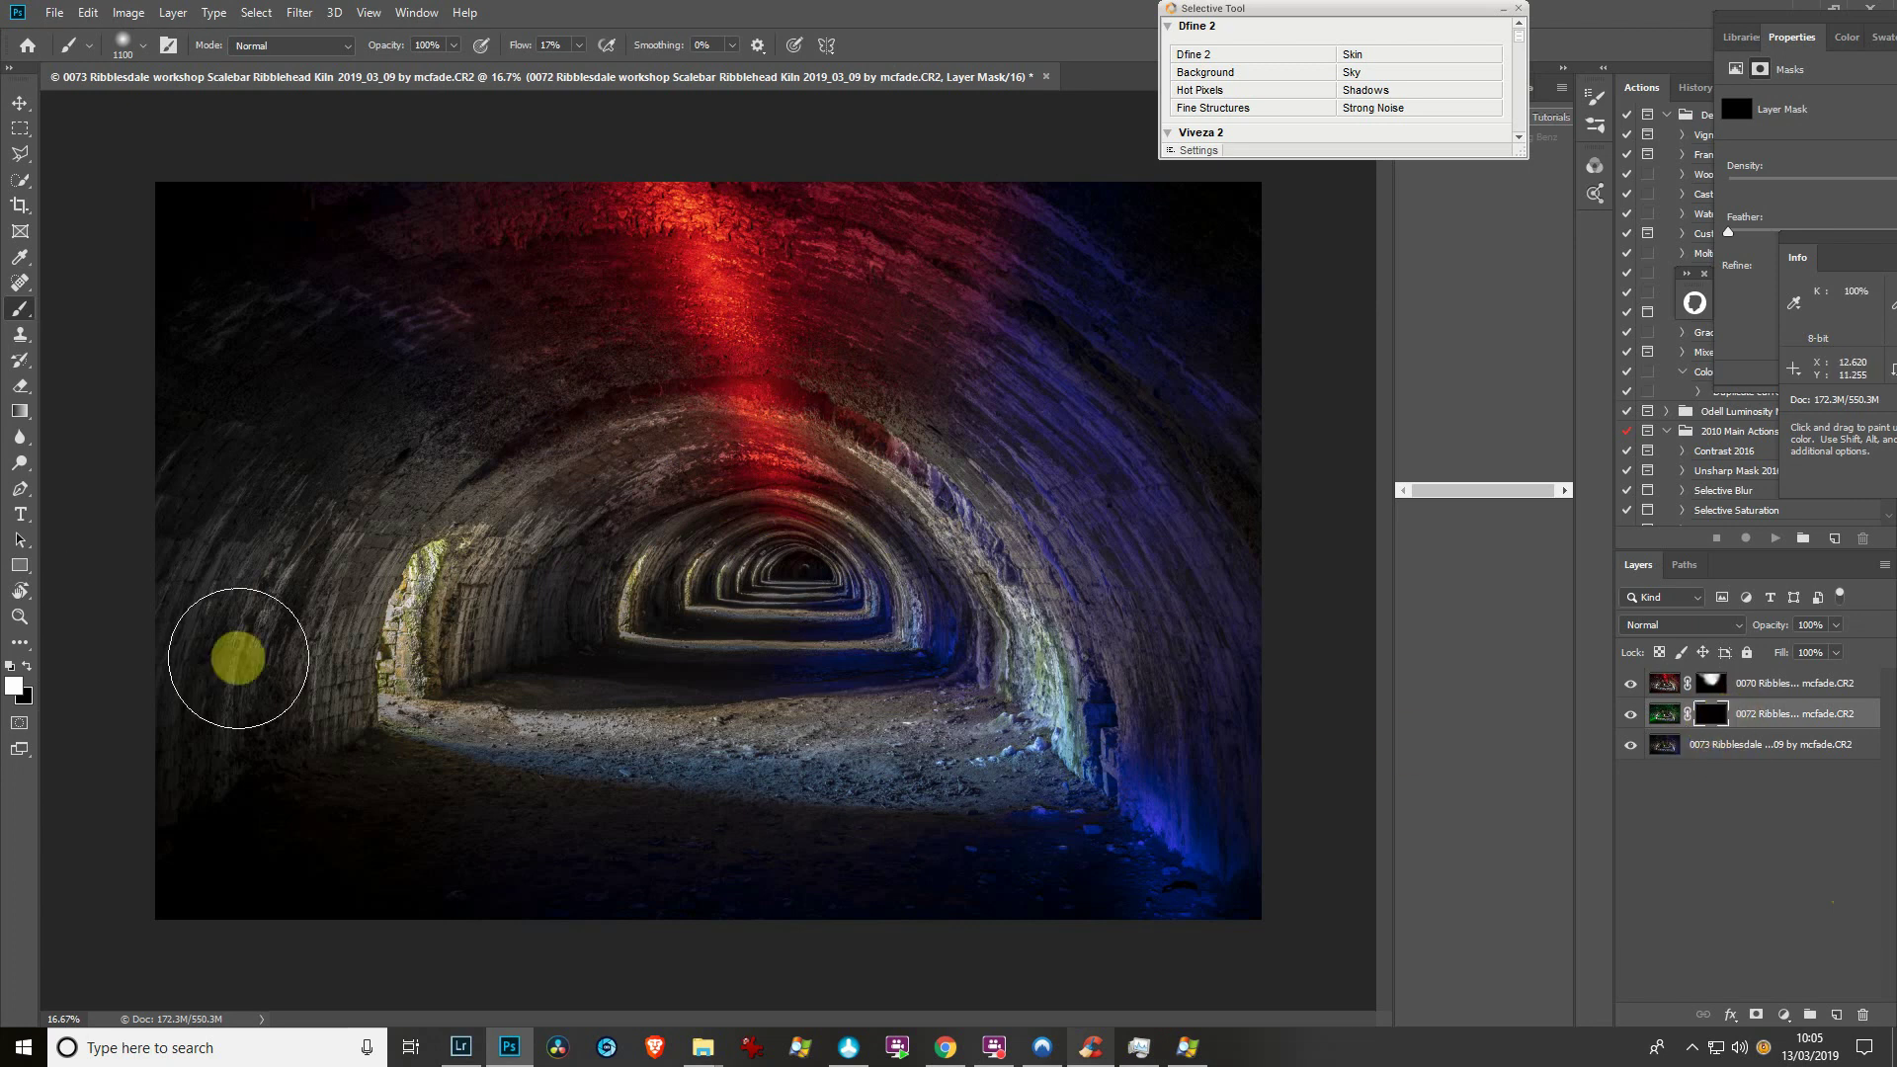
mouse_move(290, 646)
left_mouse_down()
mouse_move(276, 587)
mouse_move(237, 695)
mouse_move(174, 602)
left_mouse_up()
mouse_move(244, 569)
left_mouse_down()
mouse_move(355, 629)
mouse_move(340, 681)
mouse_move(424, 547)
mouse_move(506, 570)
mouse_move(478, 650)
mouse_move(639, 583)
mouse_move(748, 577)
mouse_move(542, 479)
mouse_move(498, 511)
mouse_move(444, 383)
left_mouse_up()
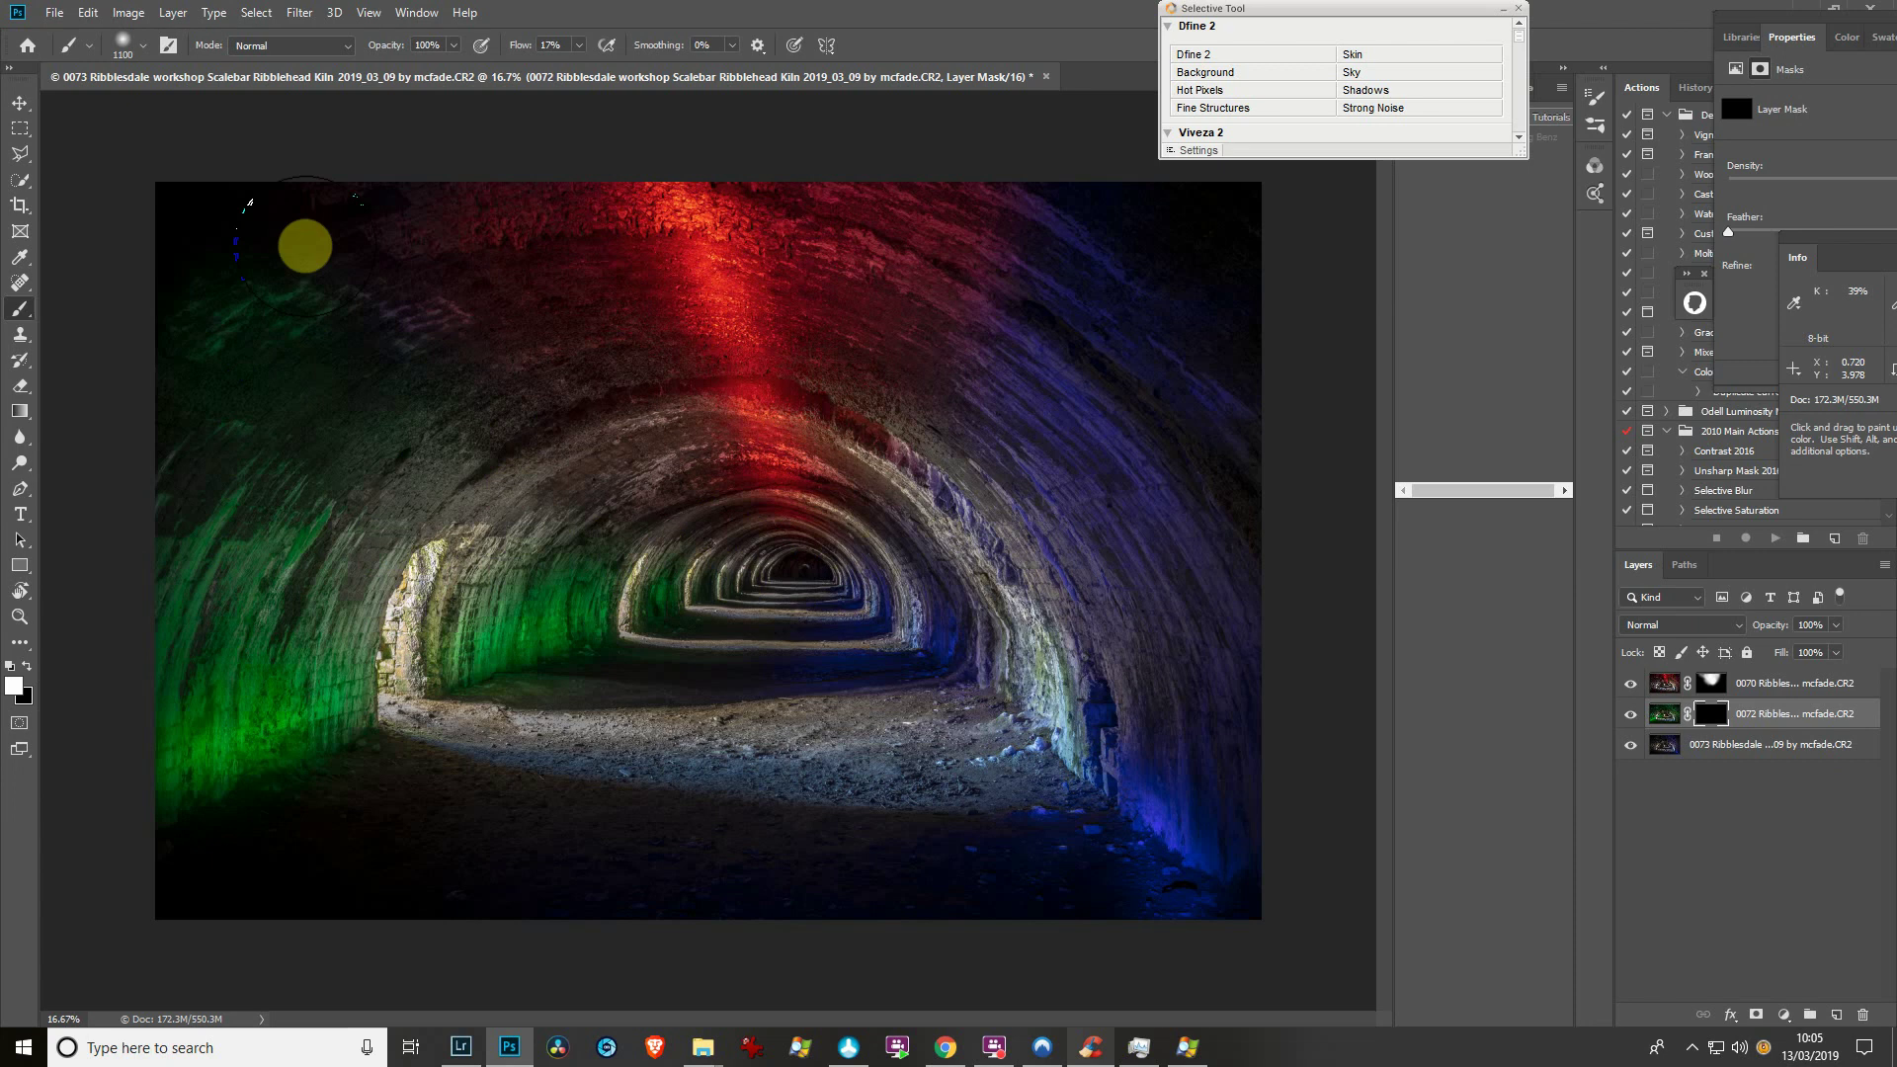
mouse_move(402, 549)
left_mouse_down()
mouse_move(516, 526)
mouse_move(555, 547)
mouse_move(591, 502)
mouse_move(593, 609)
mouse_move(98, 851)
mouse_move(392, 802)
mouse_move(739, 604)
mouse_move(662, 667)
mouse_move(695, 578)
mouse_move(503, 697)
mouse_move(422, 895)
mouse_move(238, 930)
mouse_move(118, 675)
mouse_move(144, 468)
mouse_move(216, 336)
mouse_move(241, 546)
mouse_move(359, 776)
left_mouse_up()
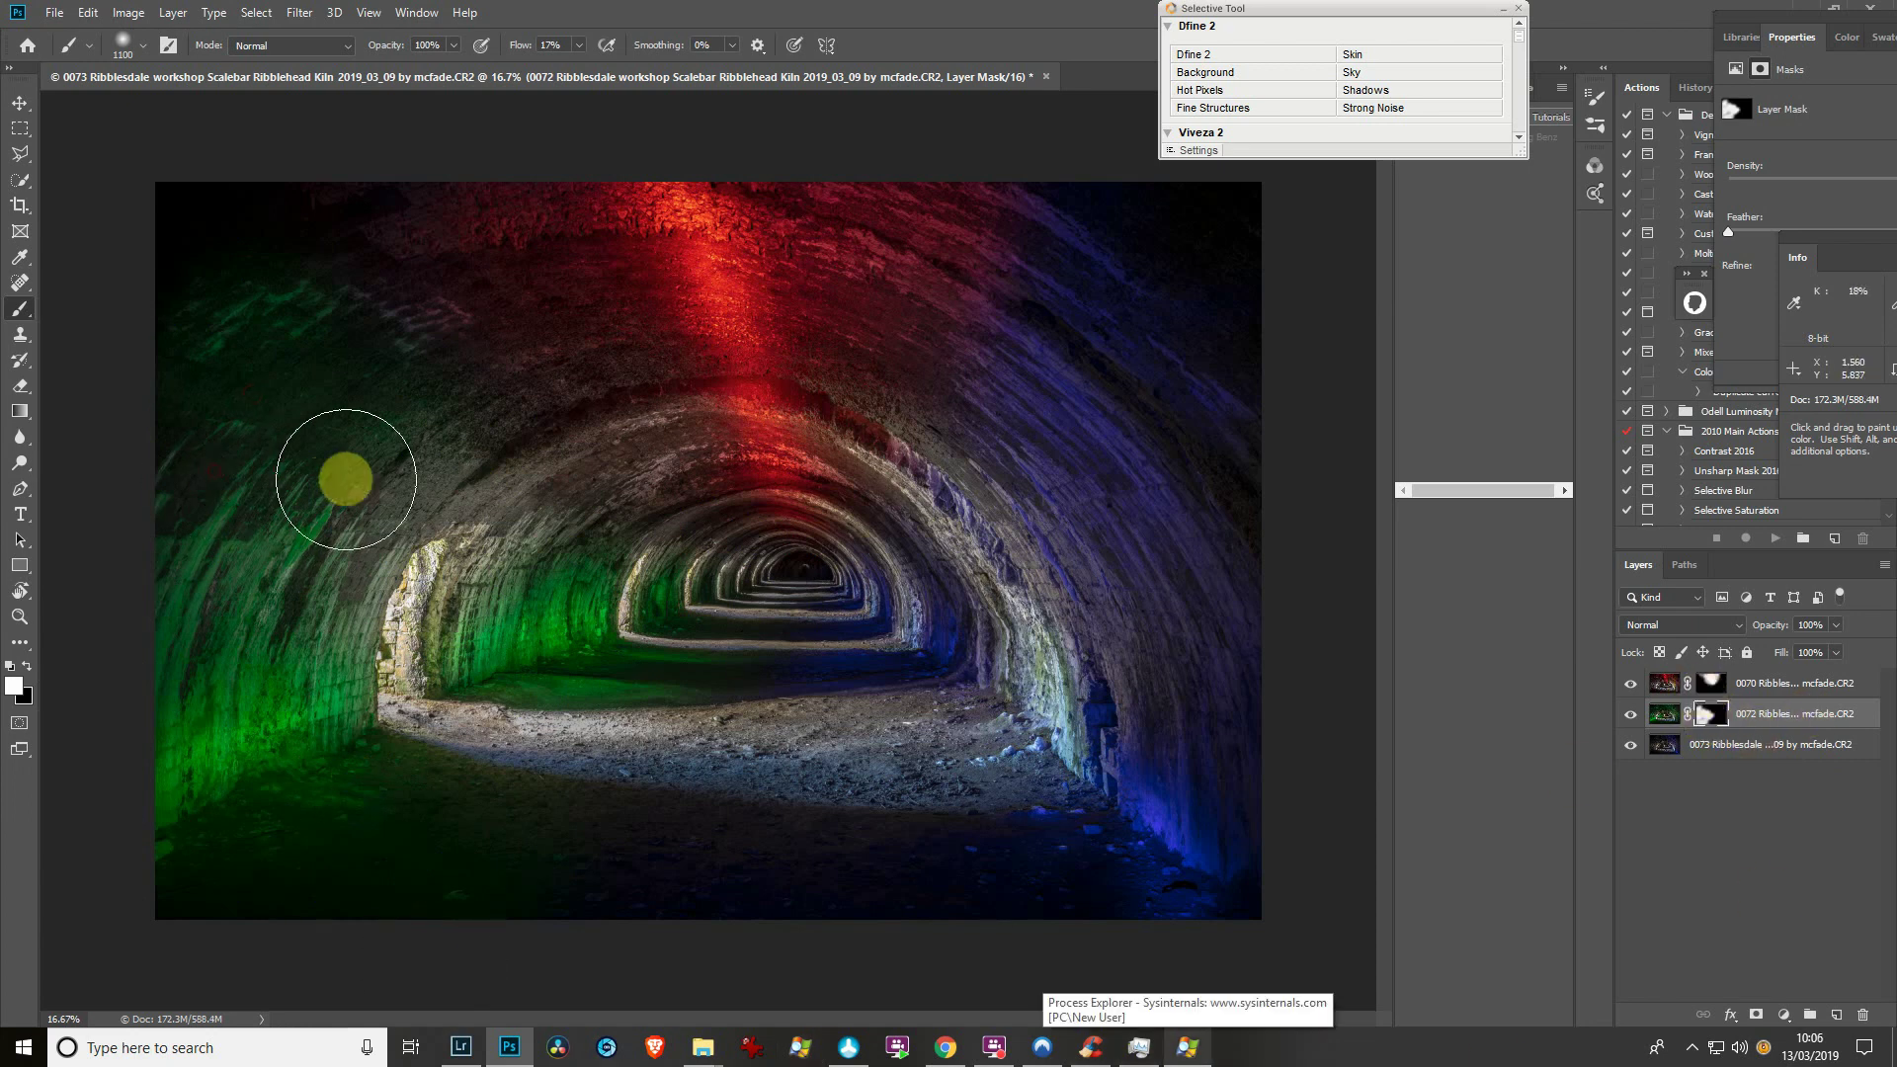
Hide the 0073 and 0072 layers and target the red 0070 layer's mask
left_click(1631, 744)
left_click(1630, 713)
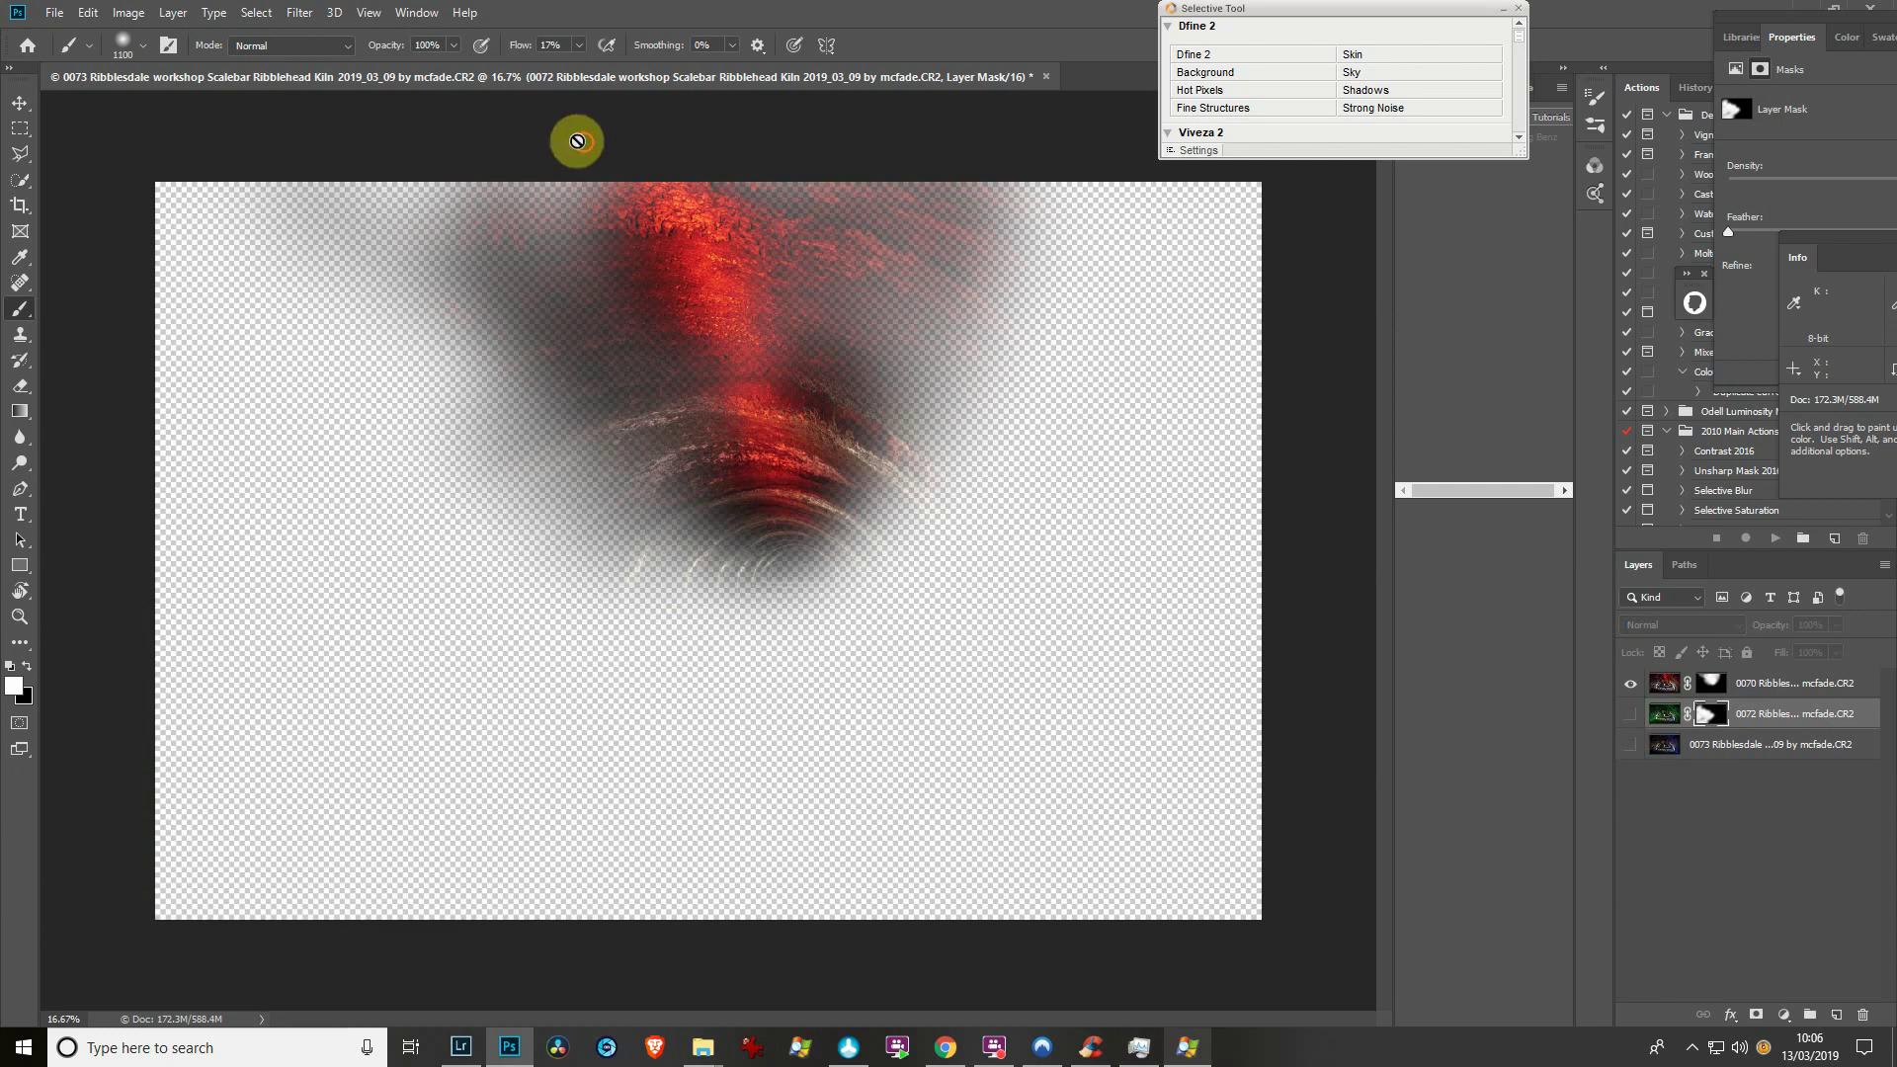
left_click(784, 287)
left_click(930, 389)
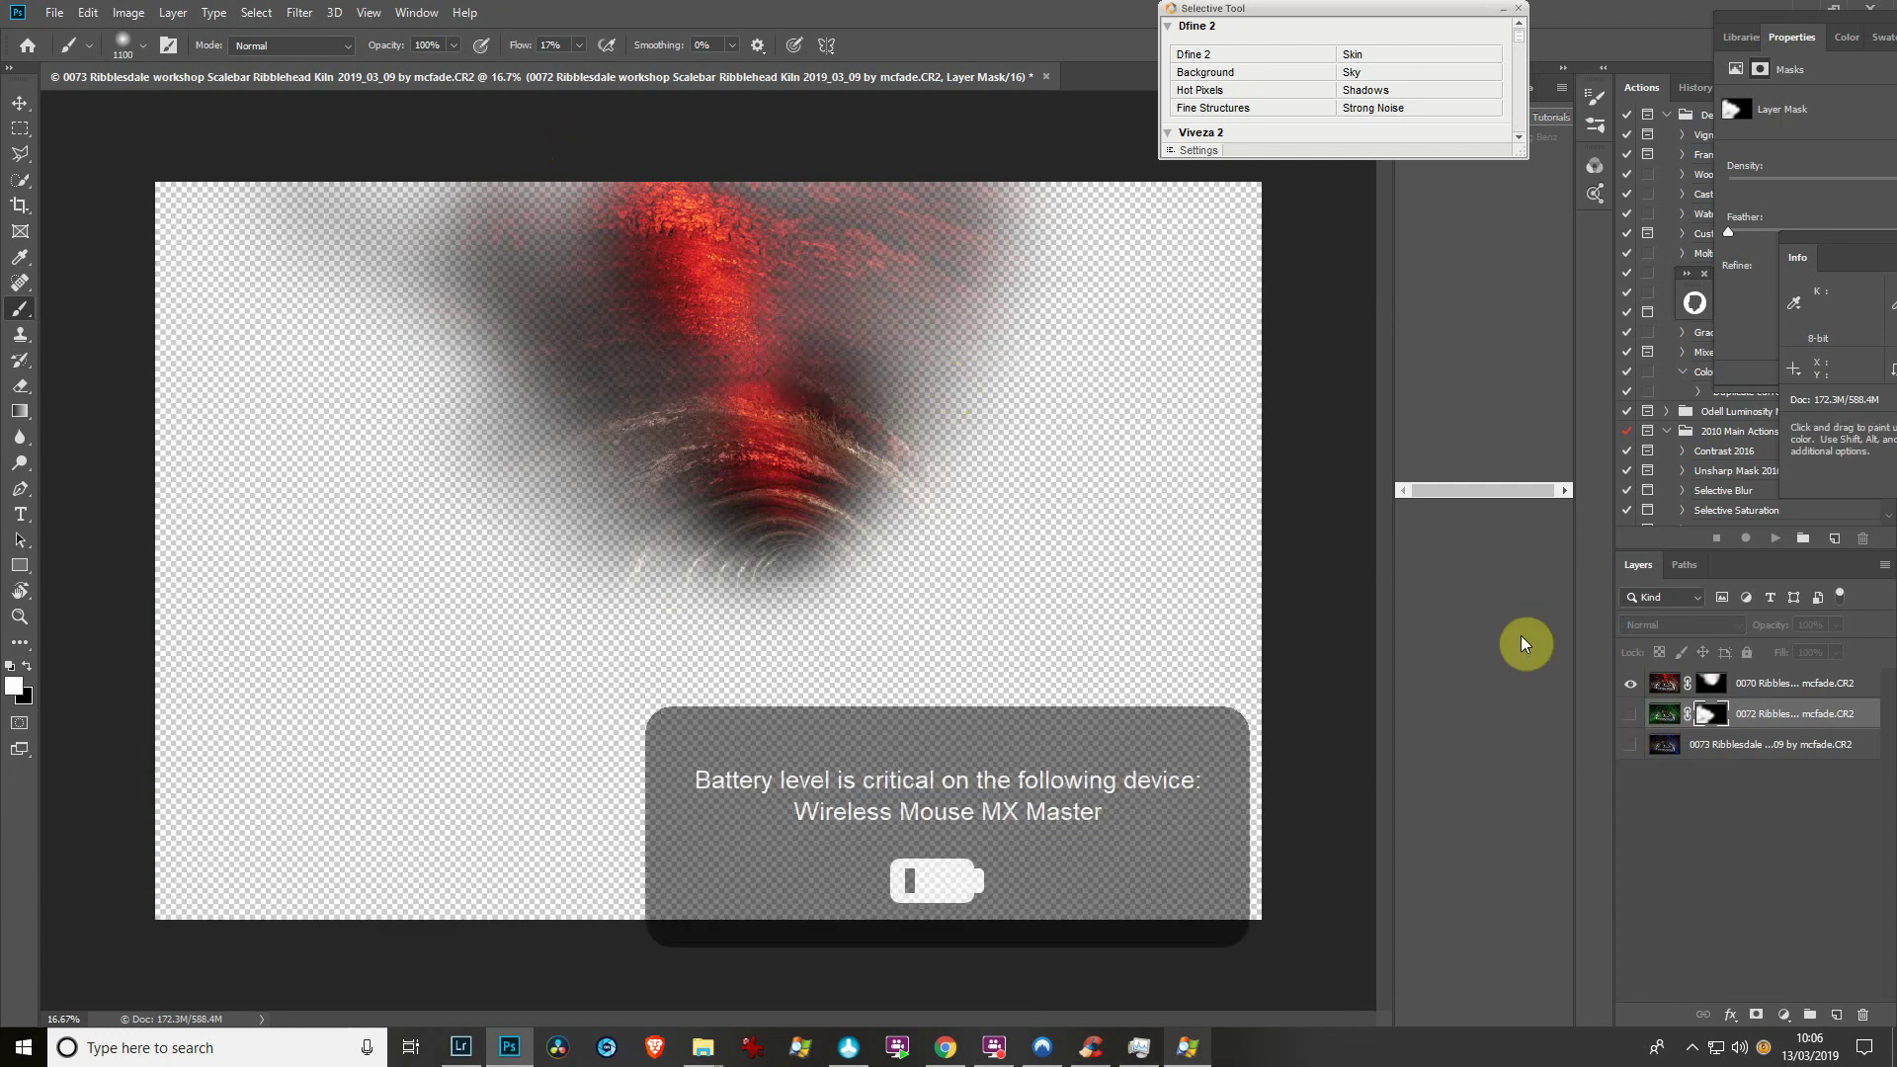
left_click(1718, 685)
Paint more red texture into the arch's upper-left and turn layers 0072 and 0073 back on
mouse_move(457, 122)
left_mouse_down()
mouse_move(538, 243)
mouse_move(576, 227)
mouse_move(712, 258)
mouse_move(810, 186)
mouse_move(867, 223)
mouse_move(823, 352)
mouse_move(858, 352)
mouse_move(977, 210)
mouse_move(939, 201)
mouse_move(831, 436)
mouse_move(787, 470)
mouse_move(966, 248)
mouse_move(907, 303)
mouse_move(883, 392)
mouse_move(929, 388)
mouse_move(1030, 214)
mouse_move(1071, 81)
mouse_move(636, 205)
mouse_move(603, 243)
mouse_move(857, 189)
mouse_move(1458, 479)
left_mouse_up()
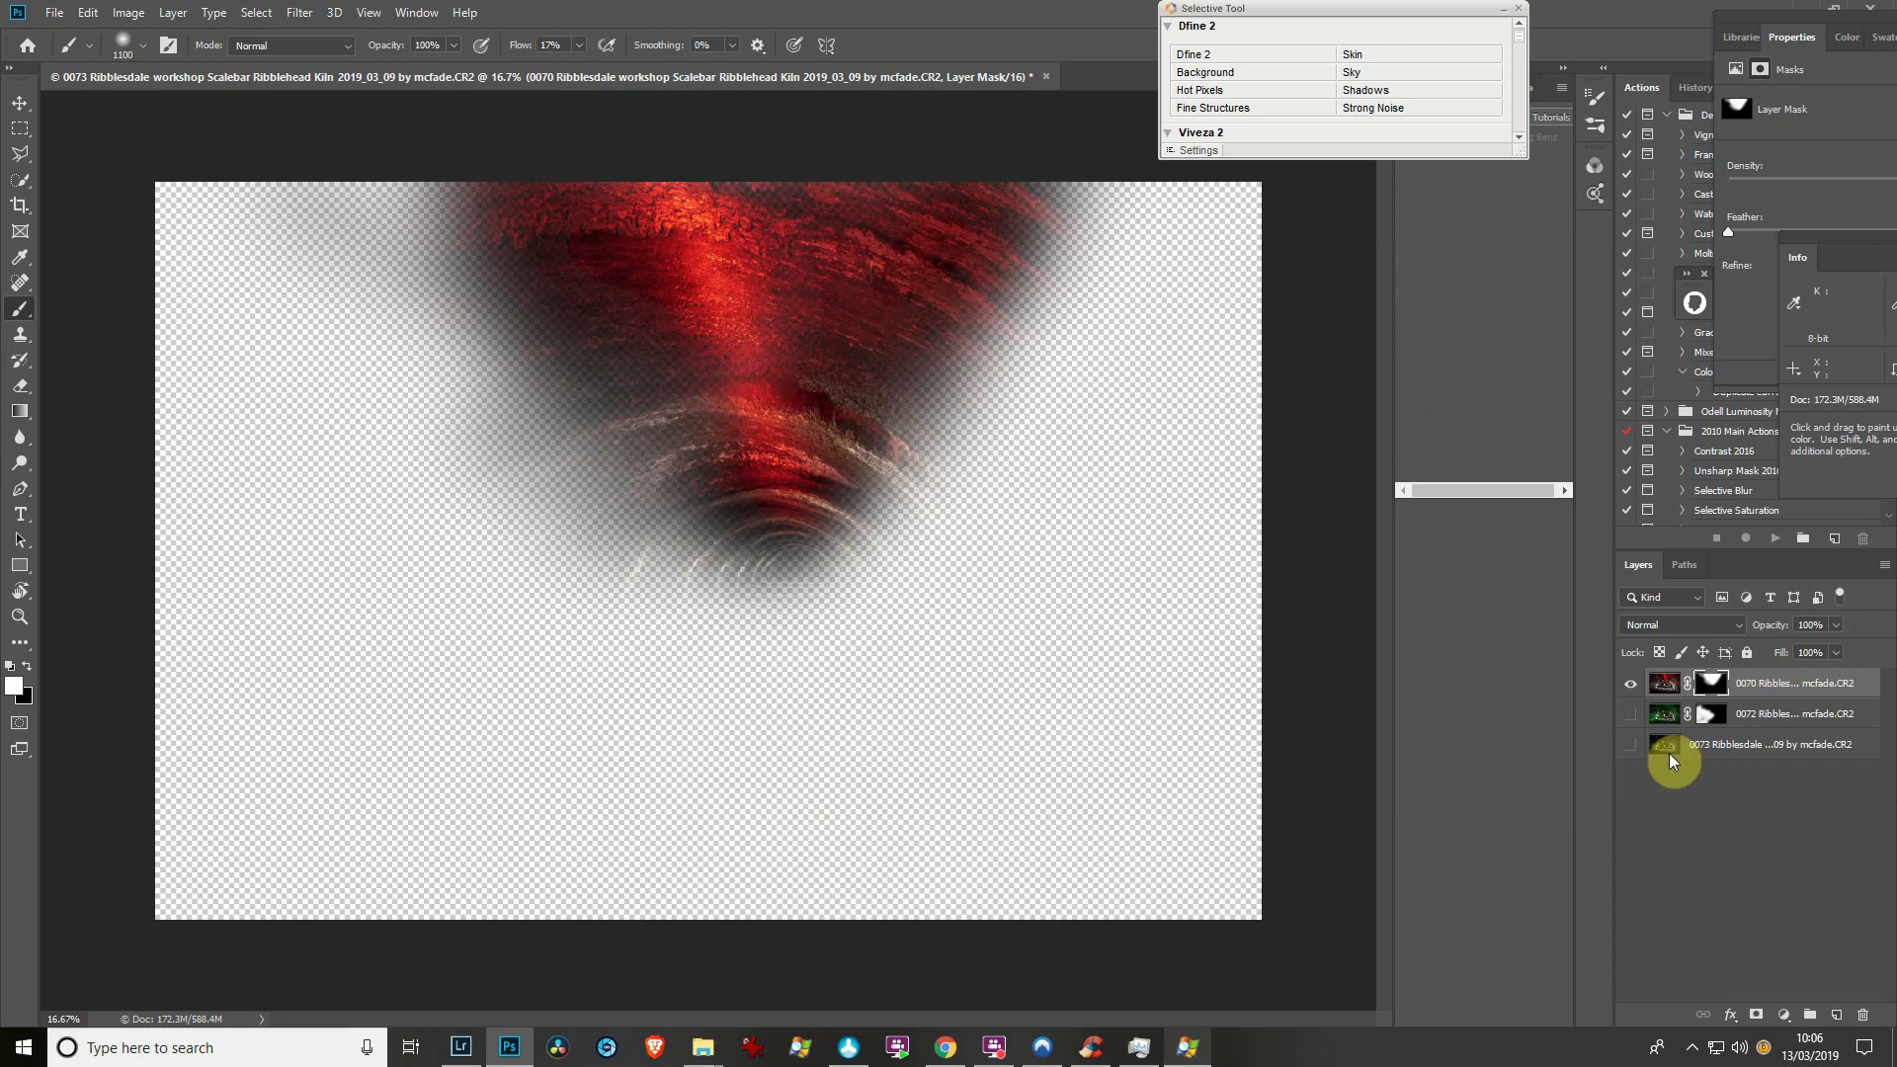
left_click(1631, 714)
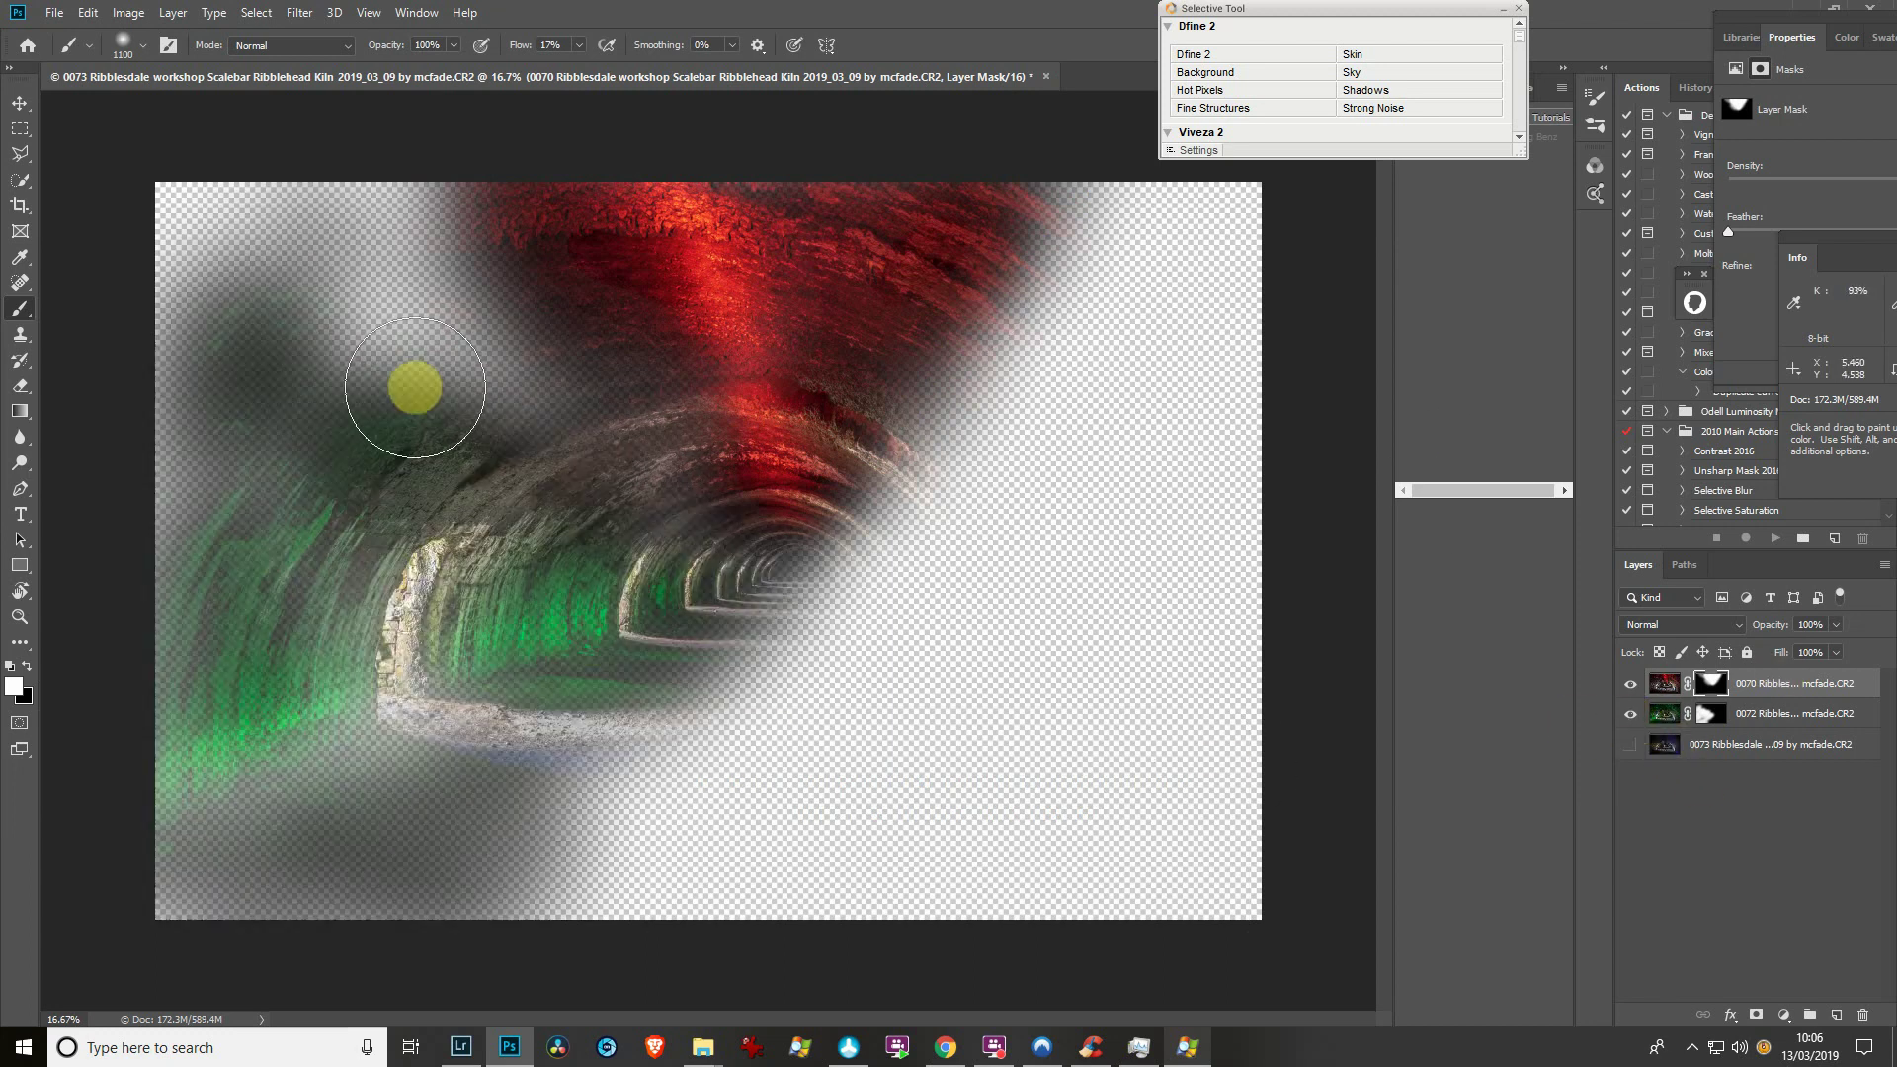
mouse_move(144, 227)
left_mouse_down()
mouse_move(267, 306)
mouse_move(356, 283)
mouse_move(500, 389)
mouse_move(505, 347)
mouse_move(326, 169)
mouse_move(105, 237)
mouse_move(390, 187)
mouse_move(432, 324)
mouse_move(148, 198)
mouse_move(241, 398)
mouse_move(454, 563)
mouse_move(1217, 880)
left_mouse_up()
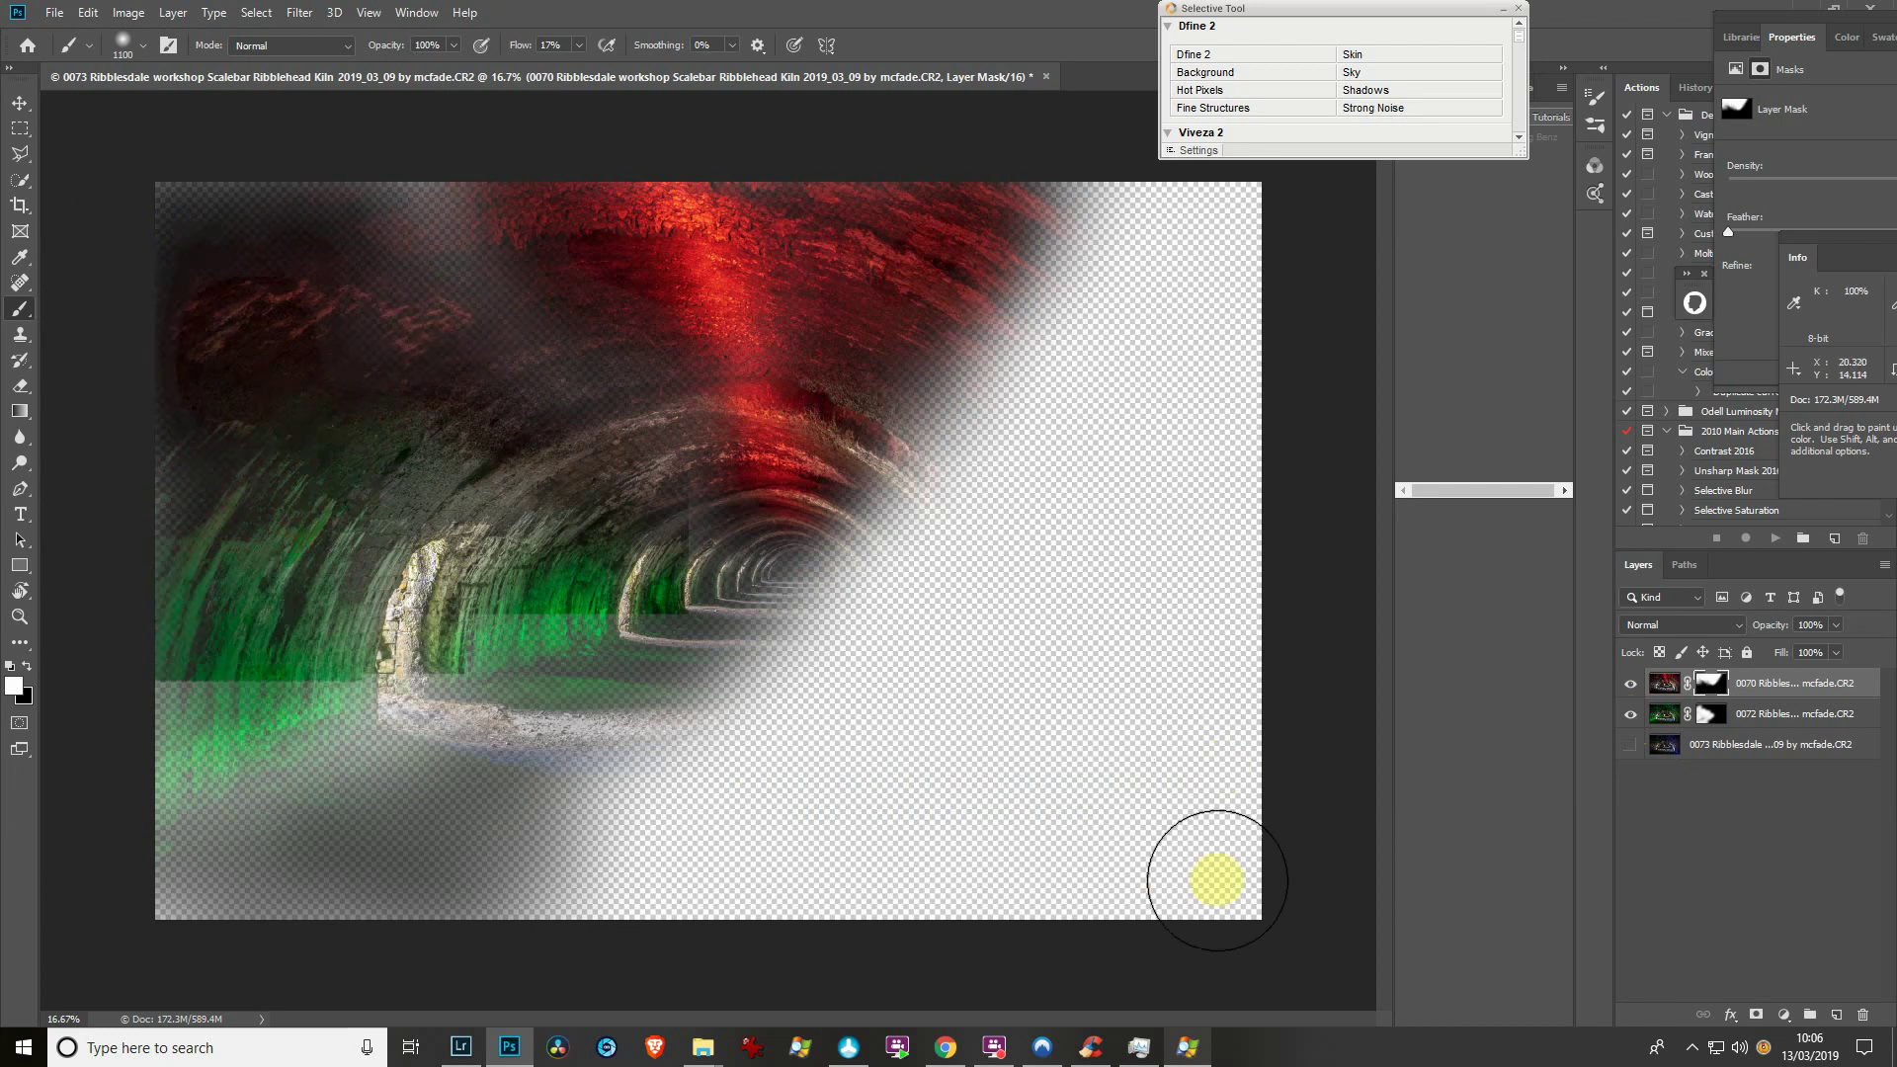
left_click(1630, 744)
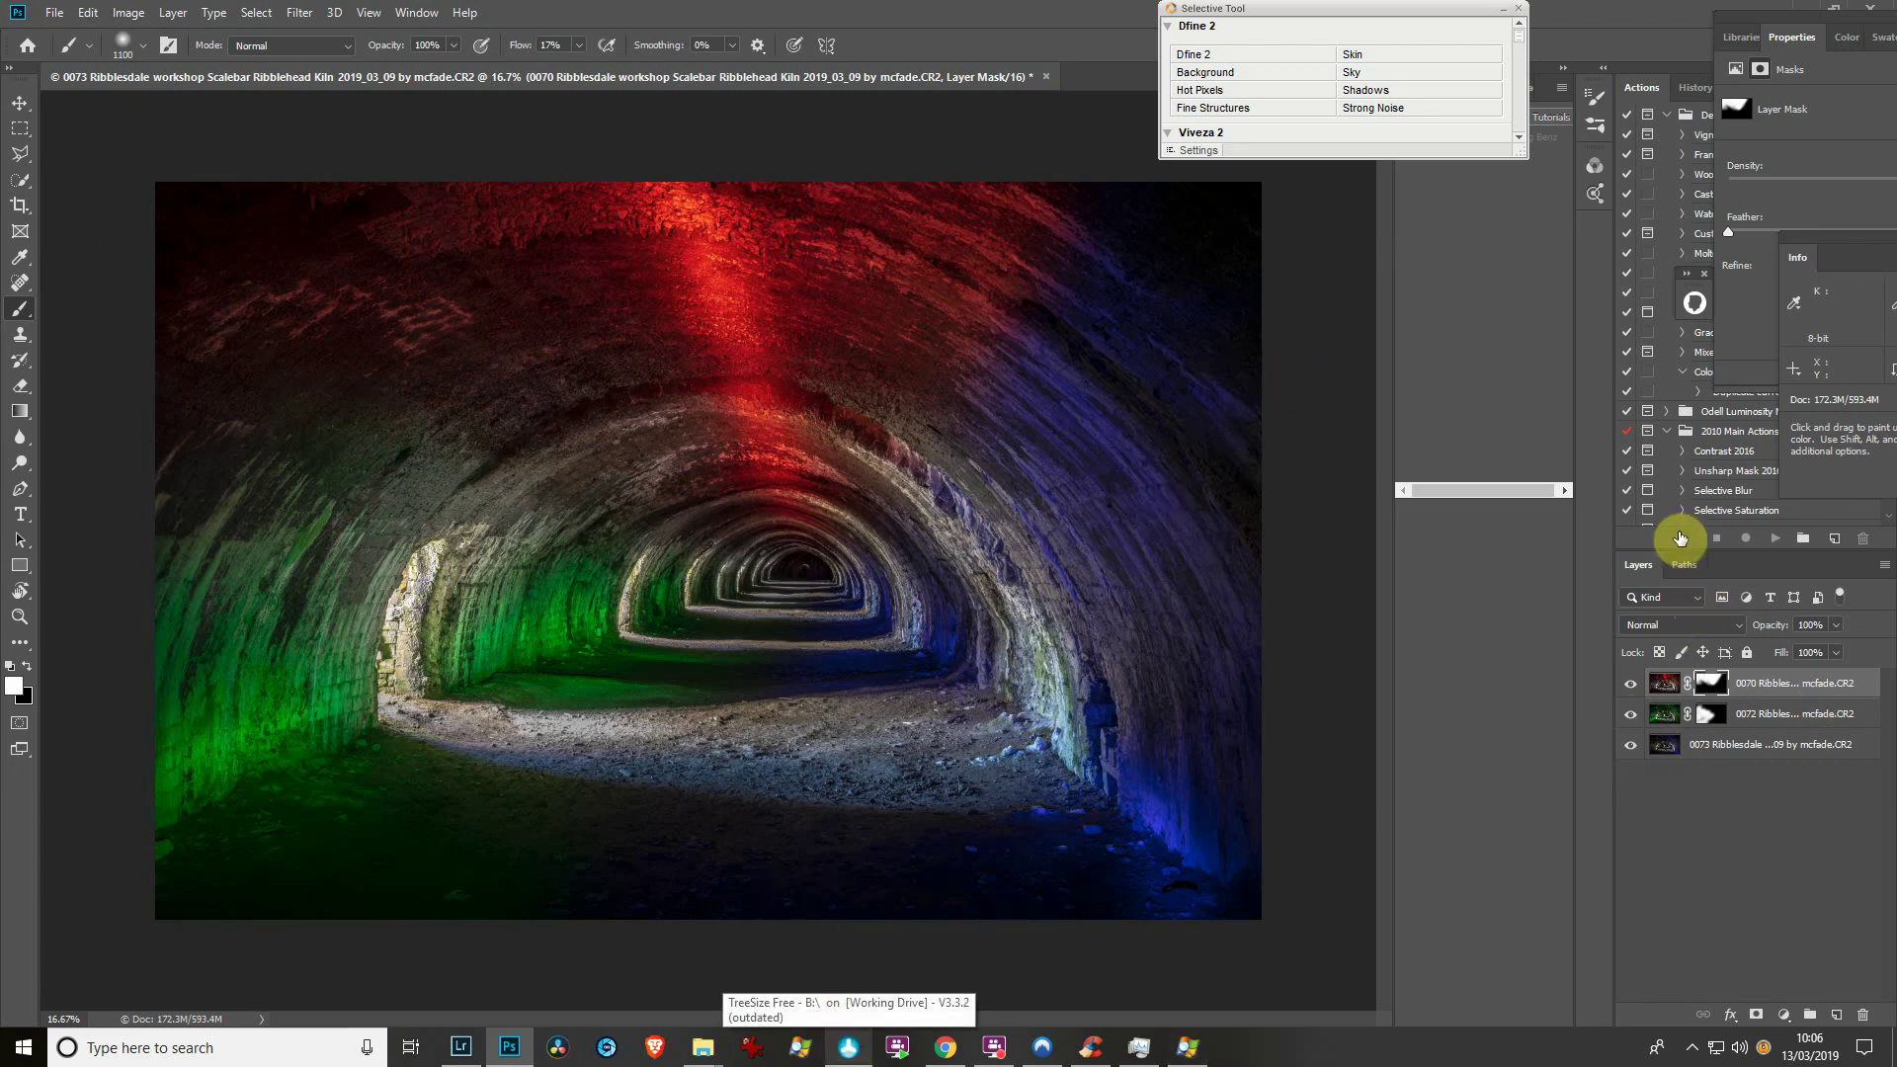
Add a Curves adjustment layer with an S-curve: shadow point lowered, highlight point raised
left_click(1784, 1015)
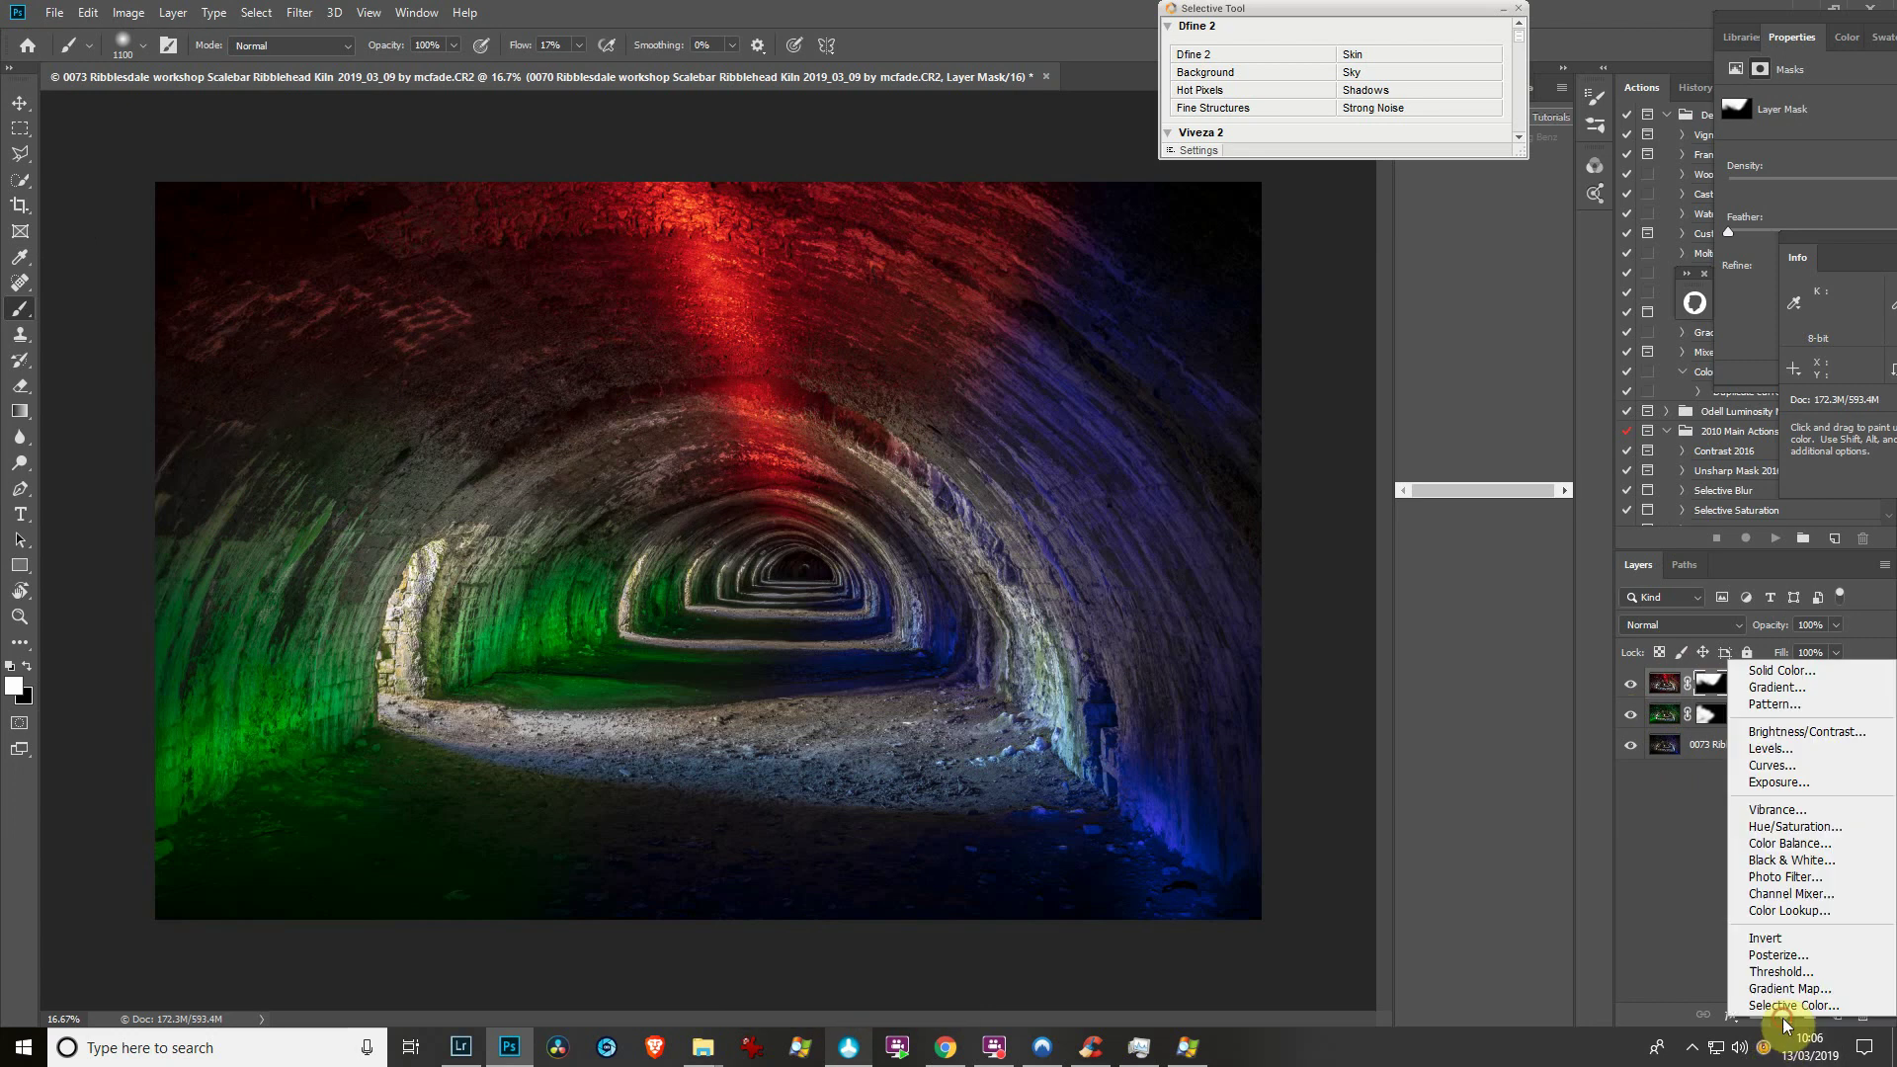
left_click(1793, 764)
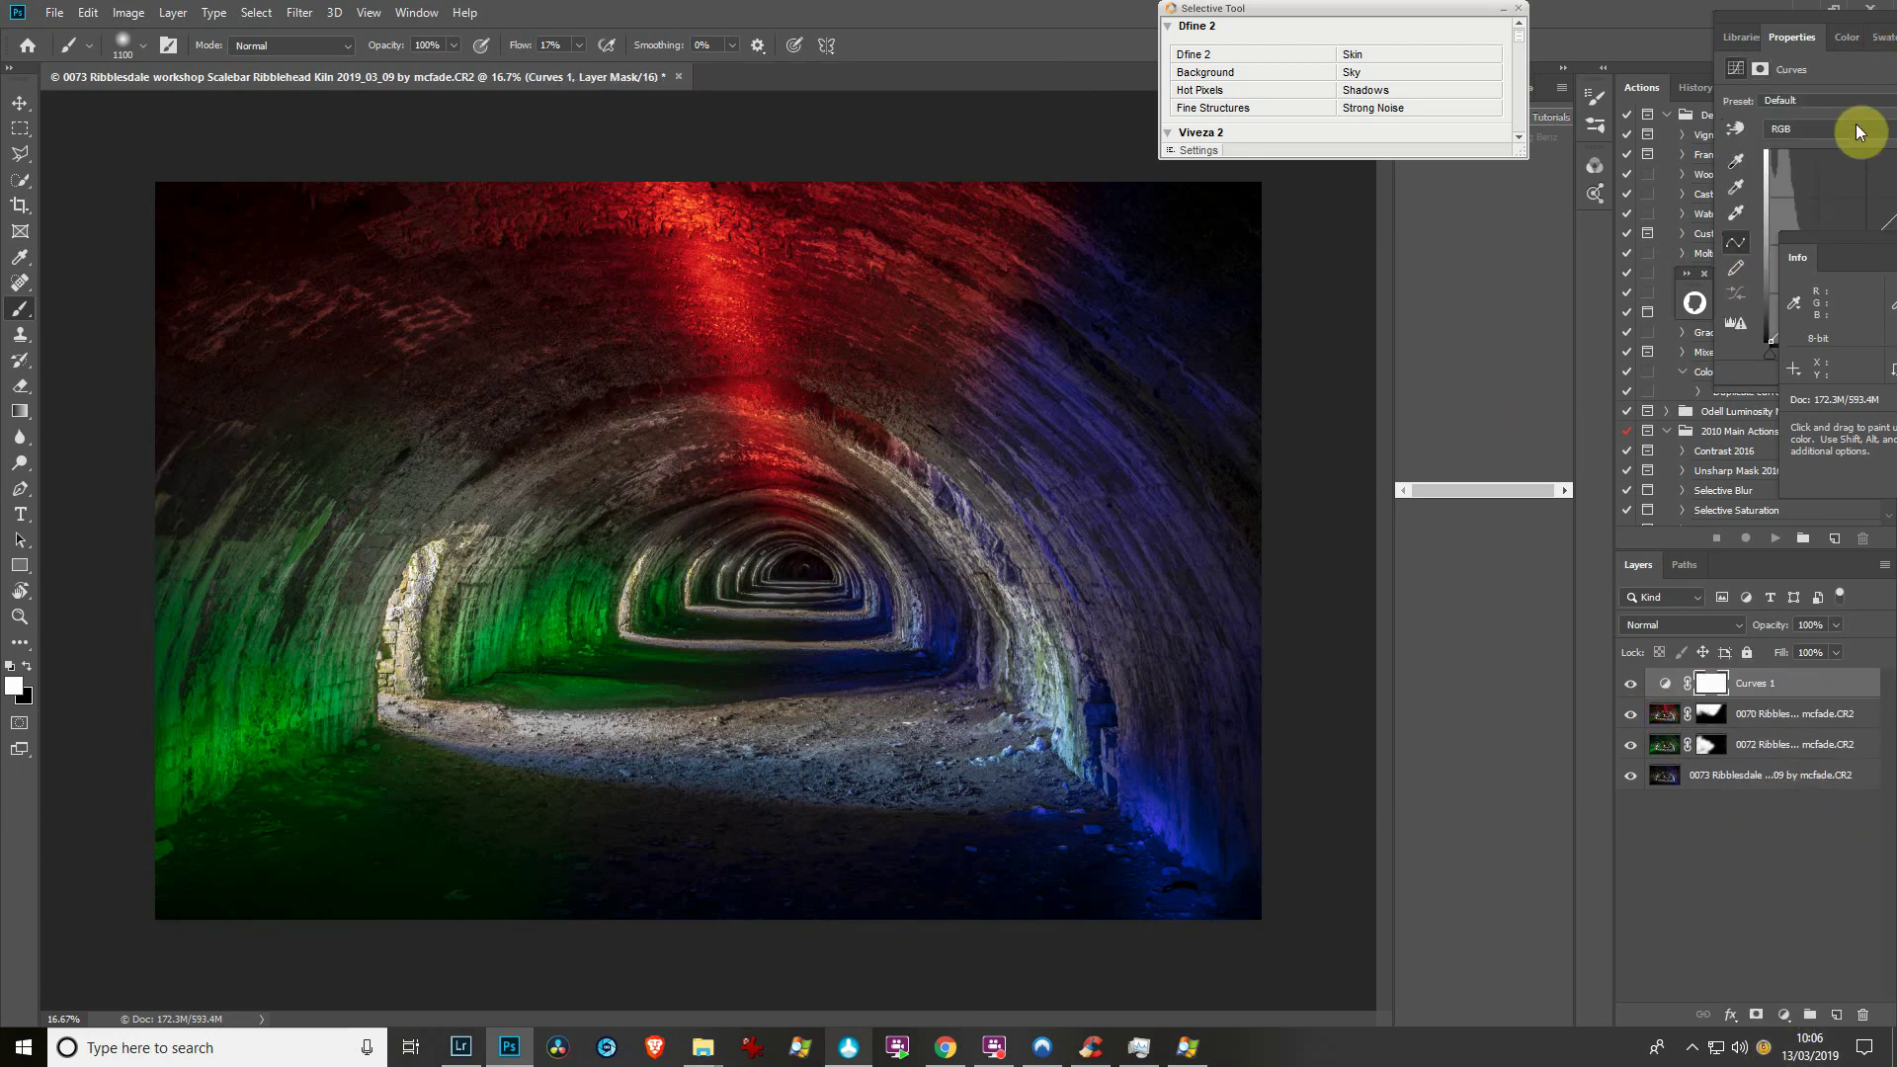
left_click(1823, 14)
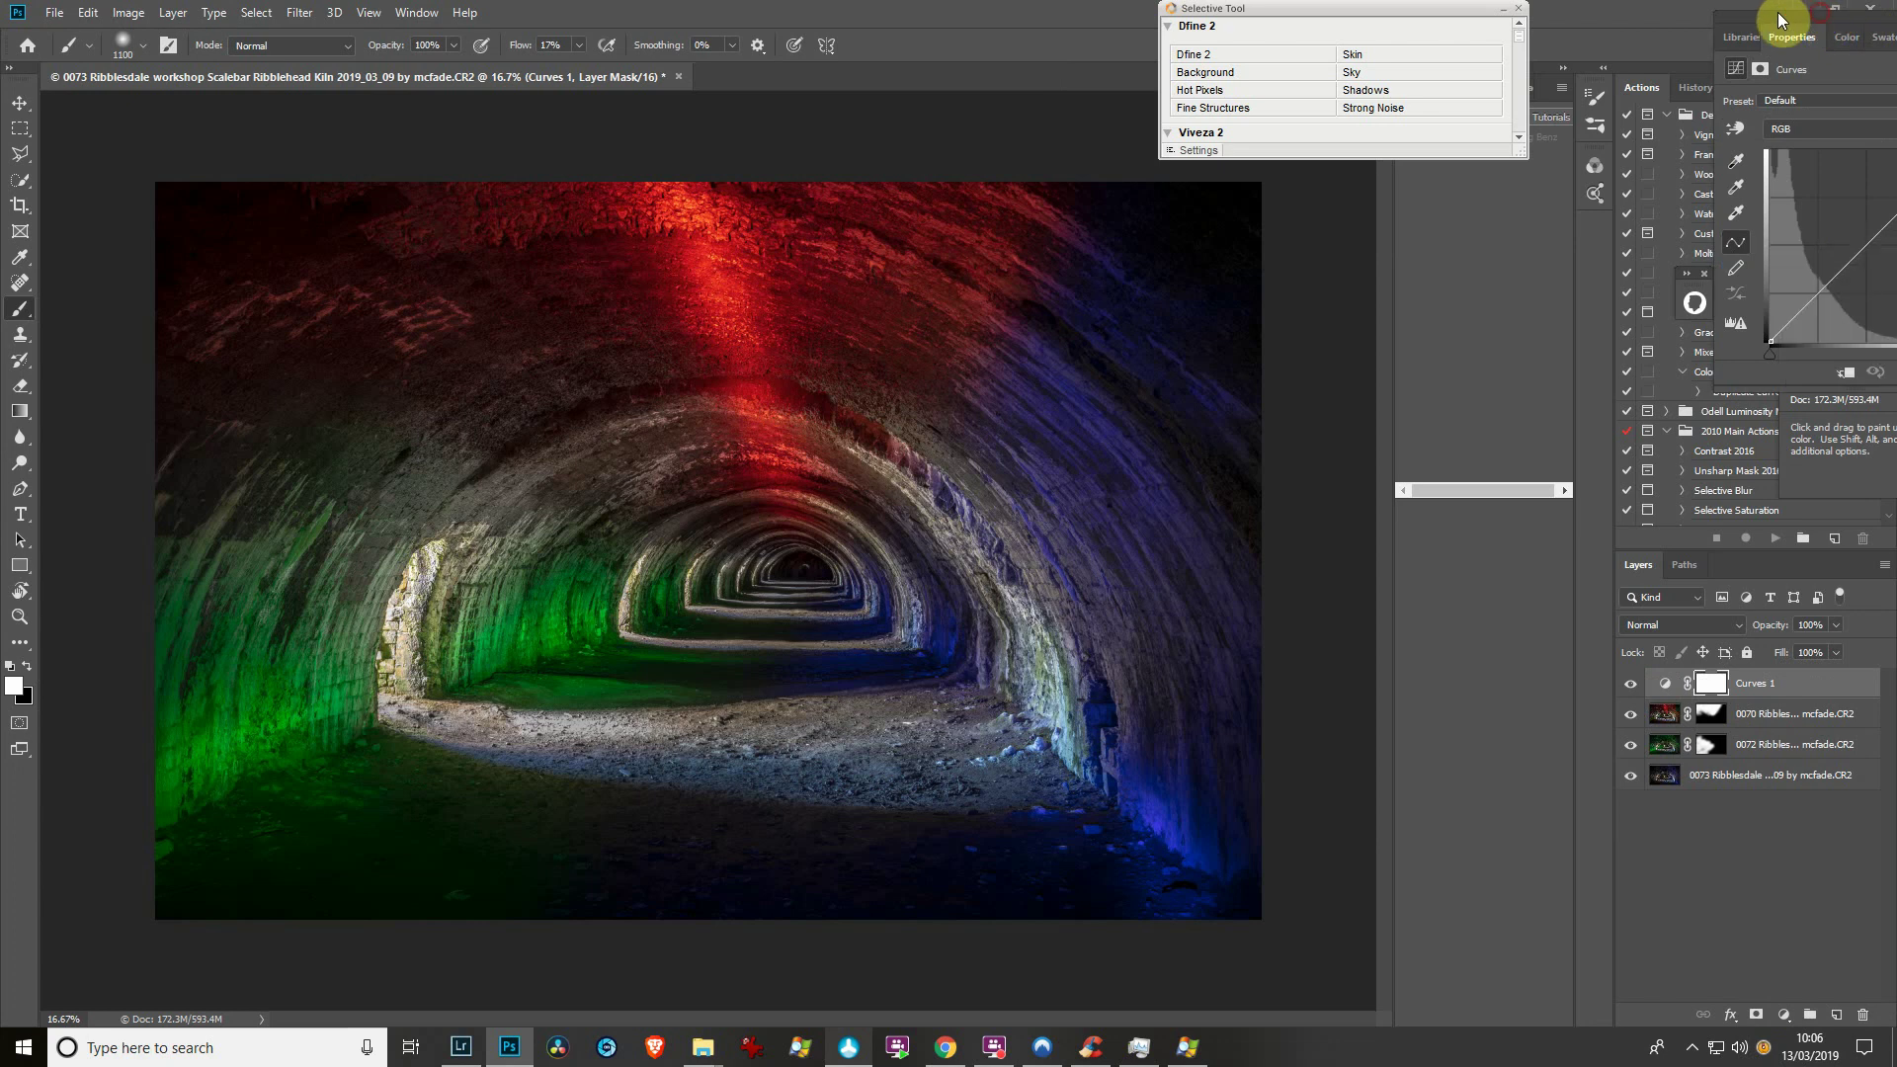
left_click_drag(1779, 17, 1372, 214)
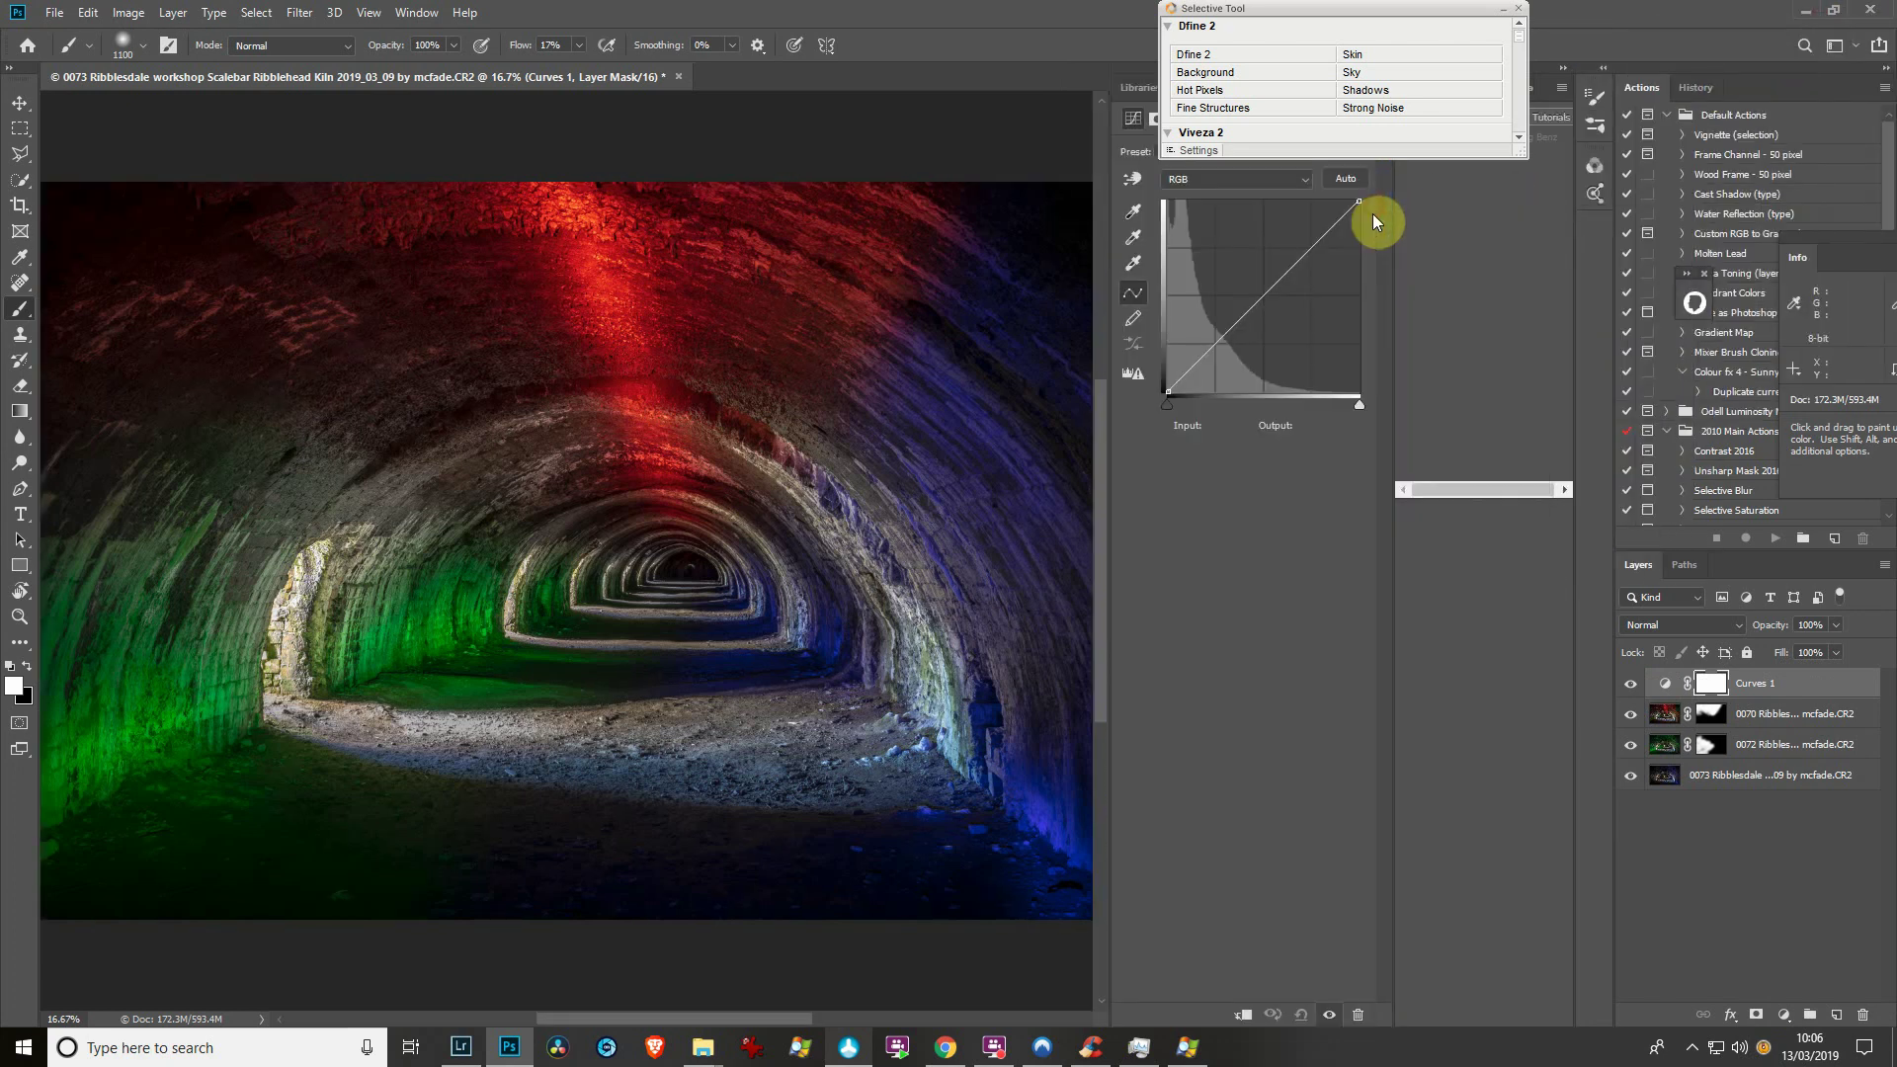
left_click_drag(1423, 10, 1678, 5)
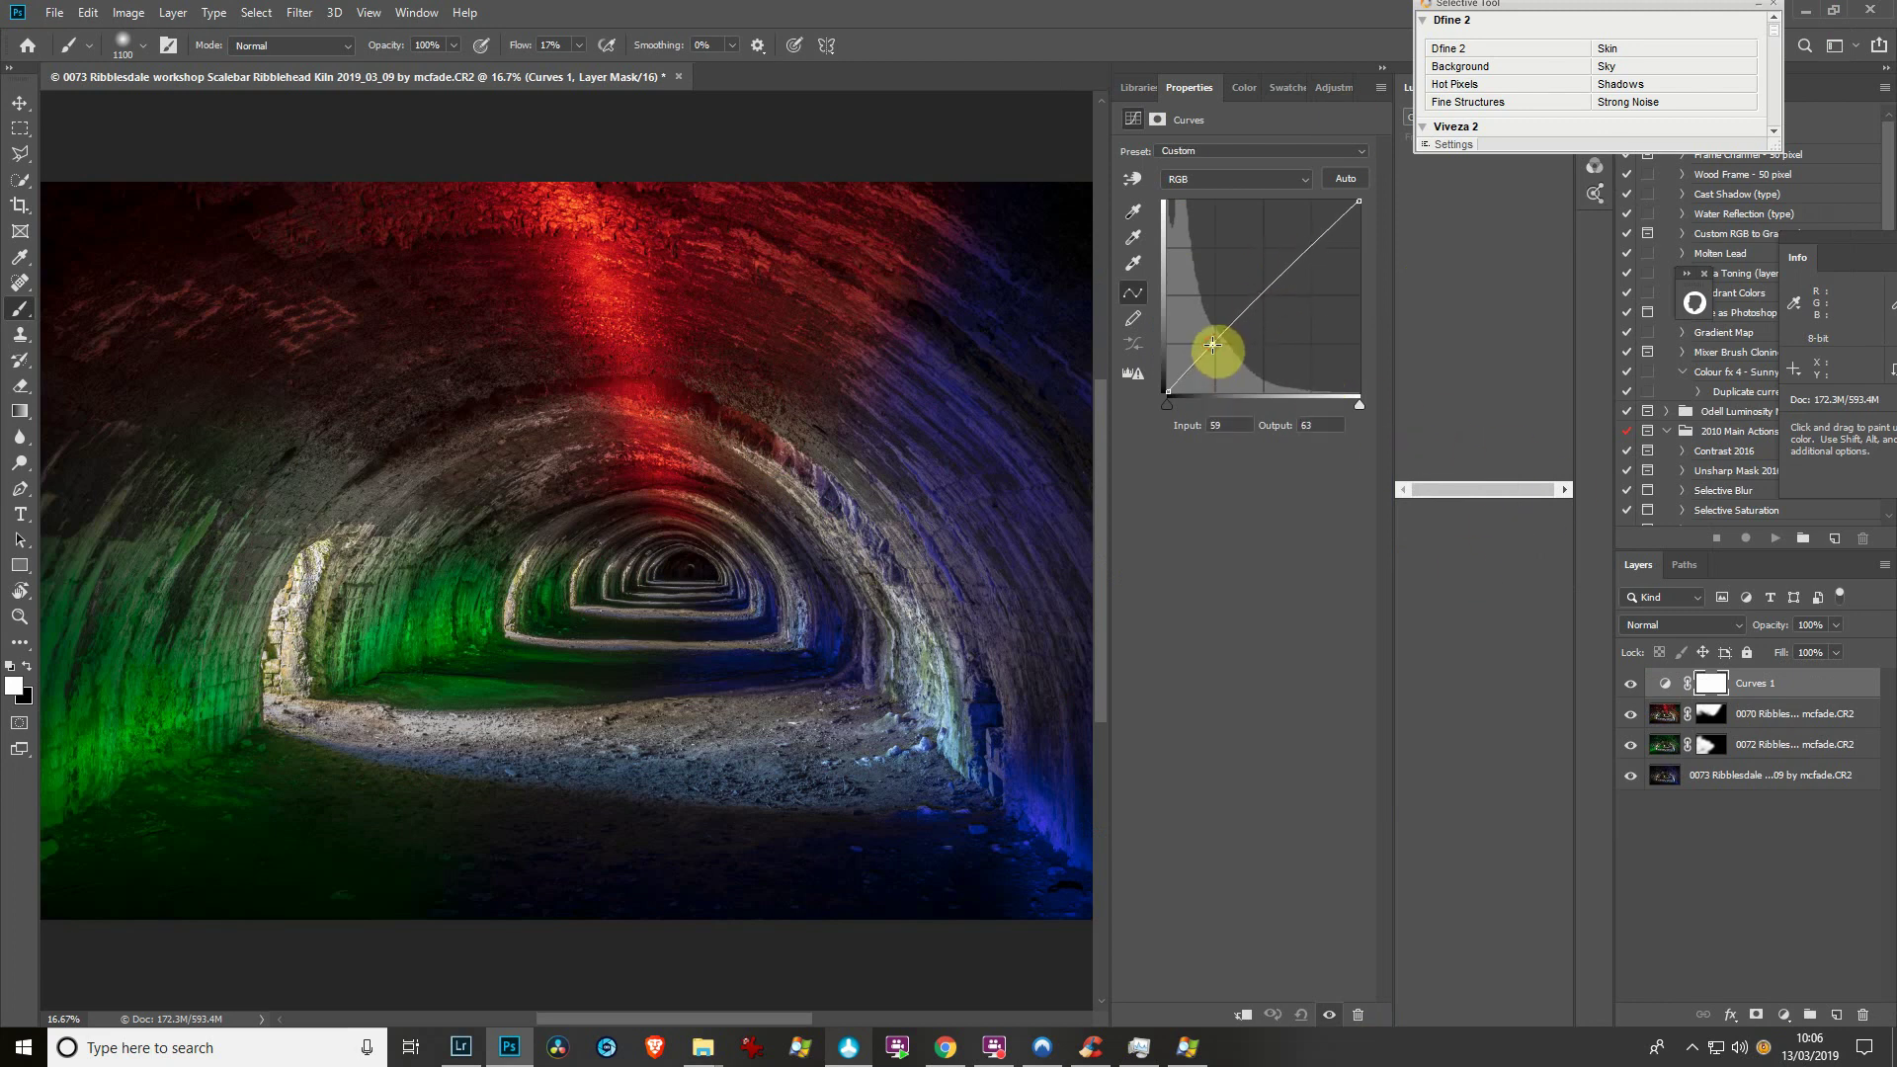
left_click_drag(1212, 344, 1211, 356)
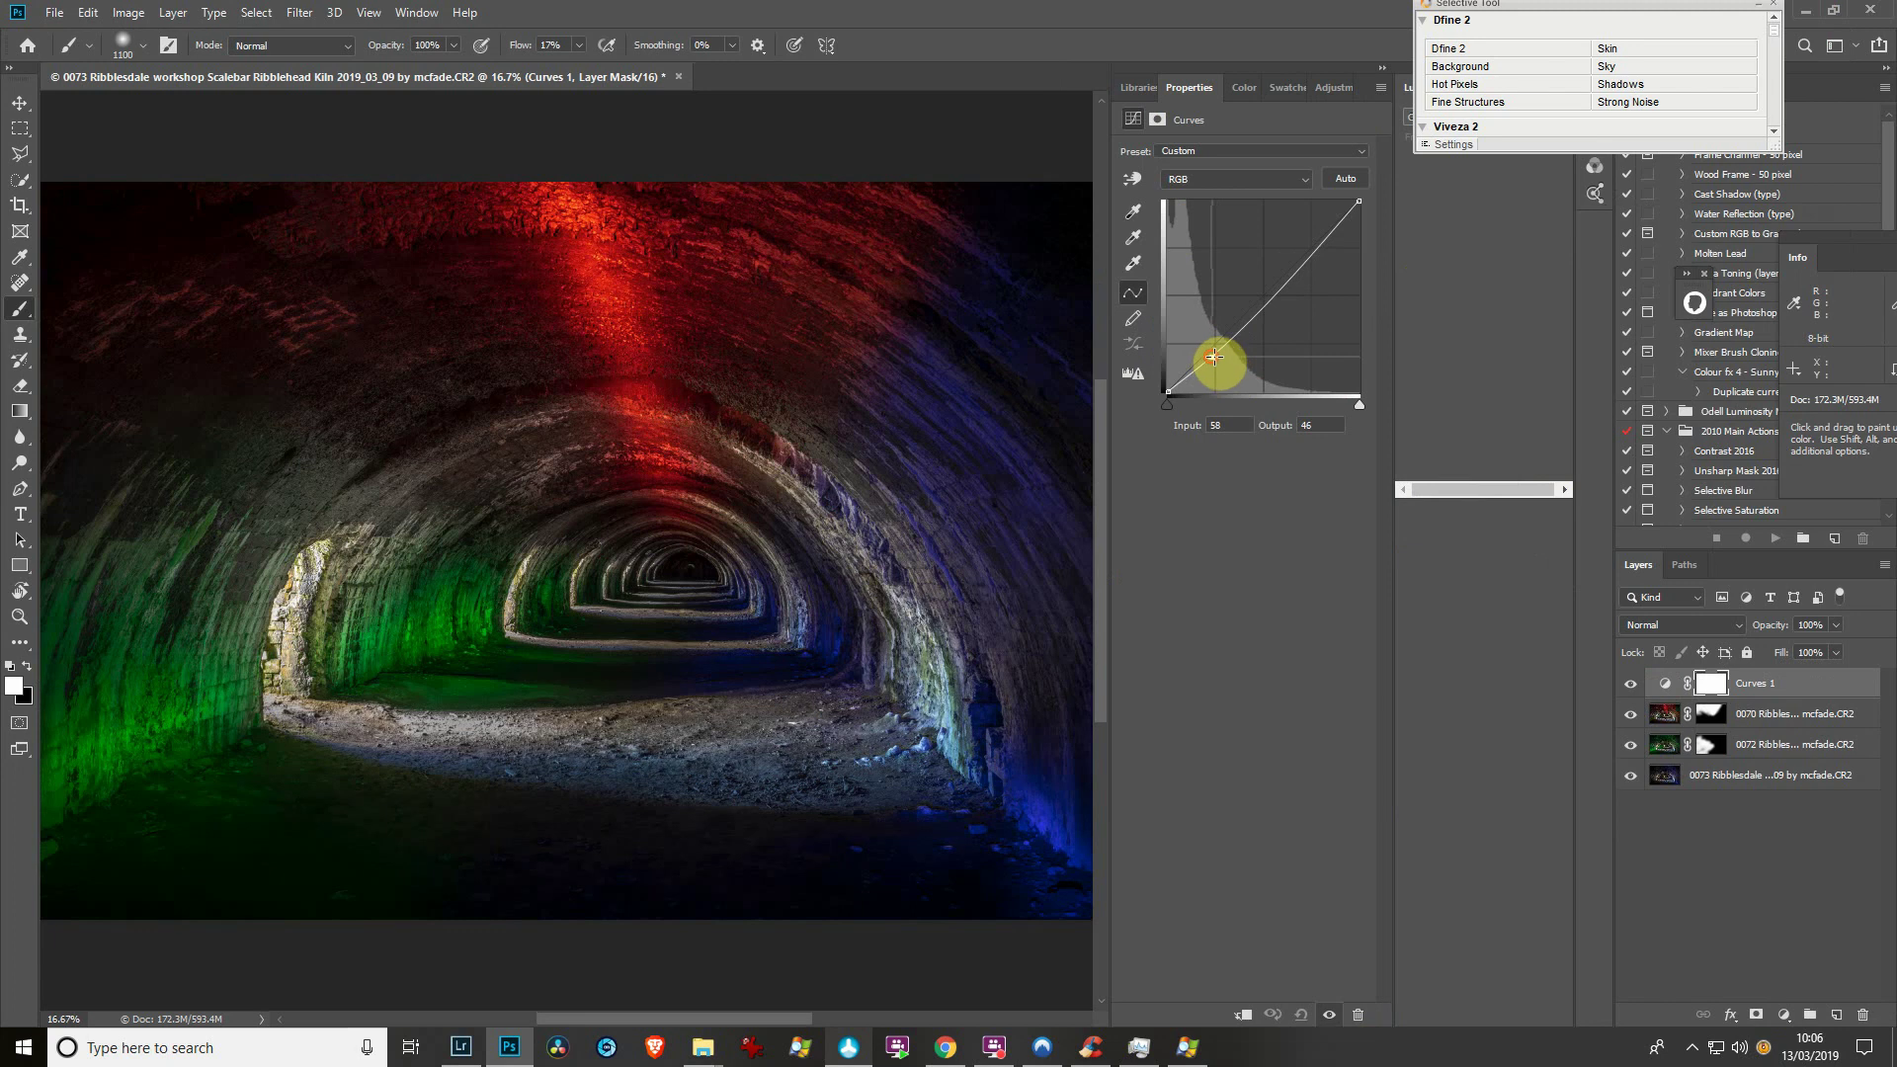
left_click_drag(1308, 252, 1308, 243)
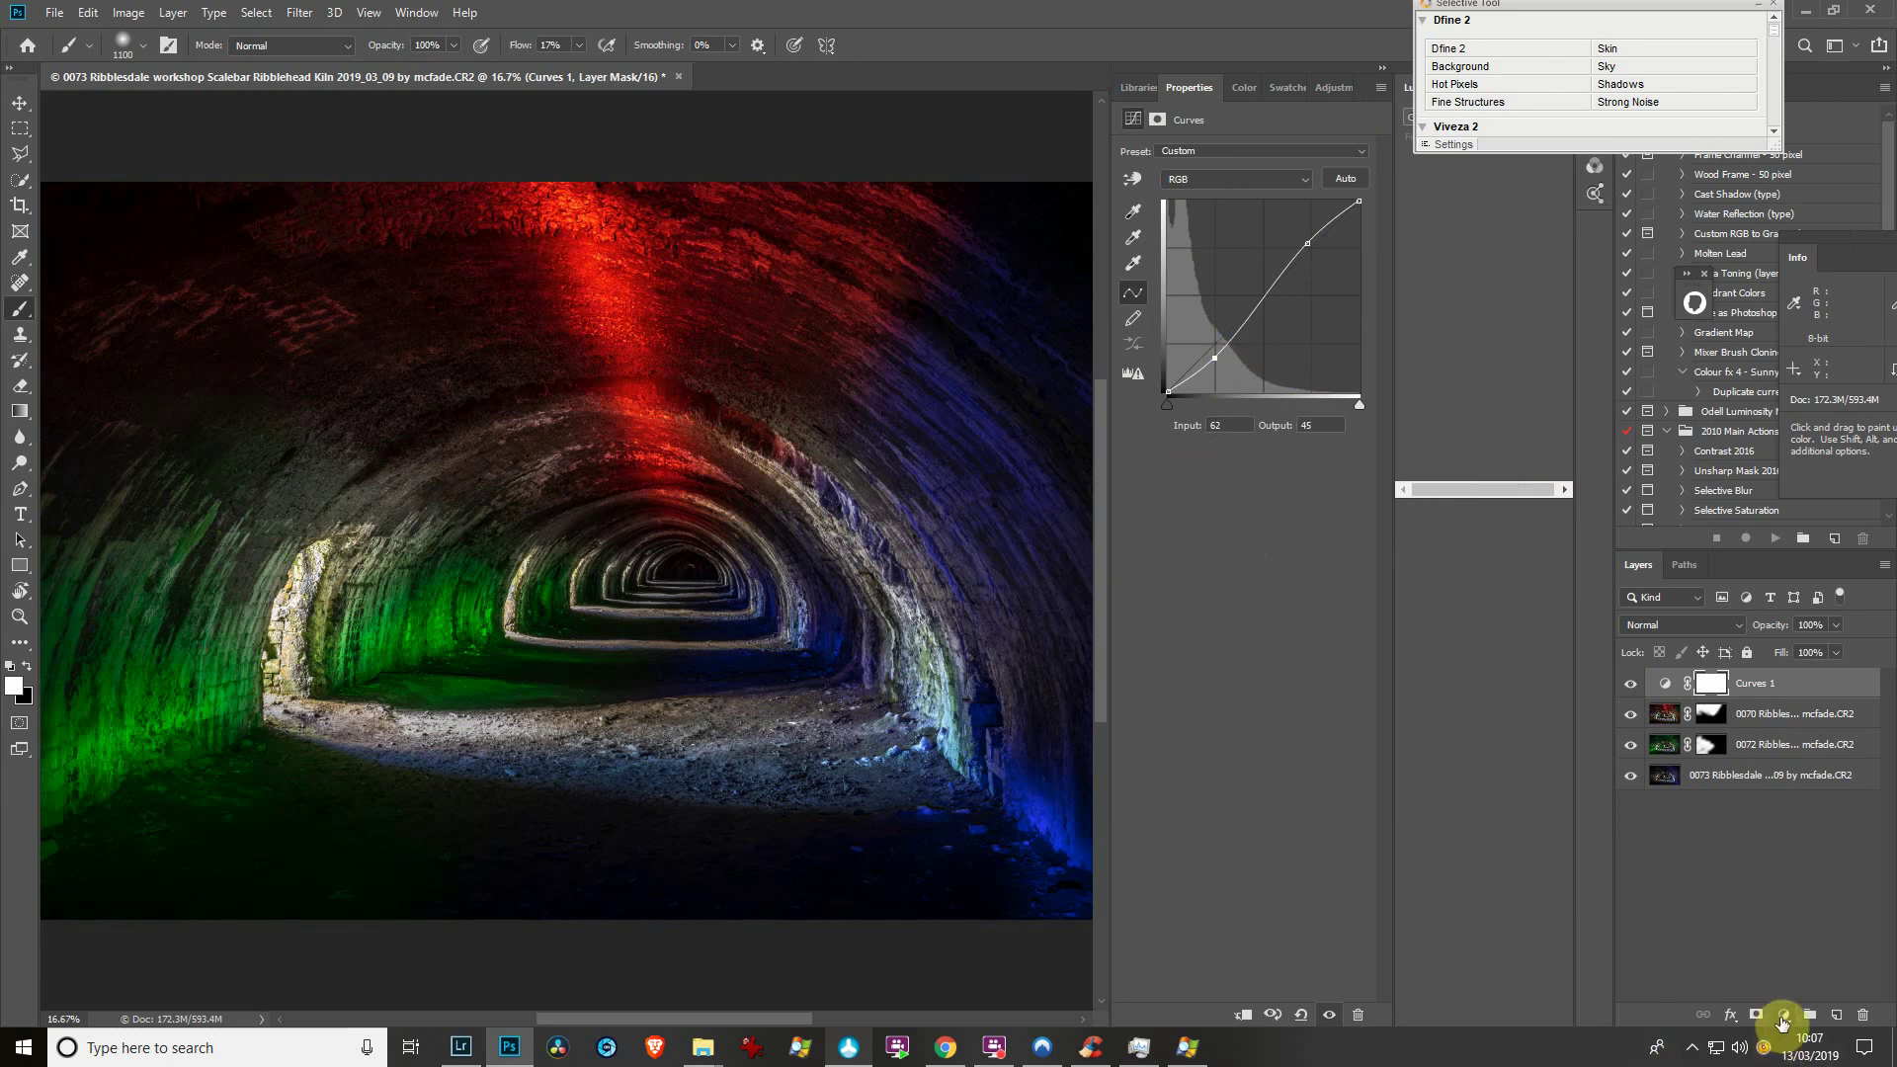
Add a Hue/Saturation layer and boost saturation on the red ceiling and green wall (Greens +64)
left_click(1782, 1018)
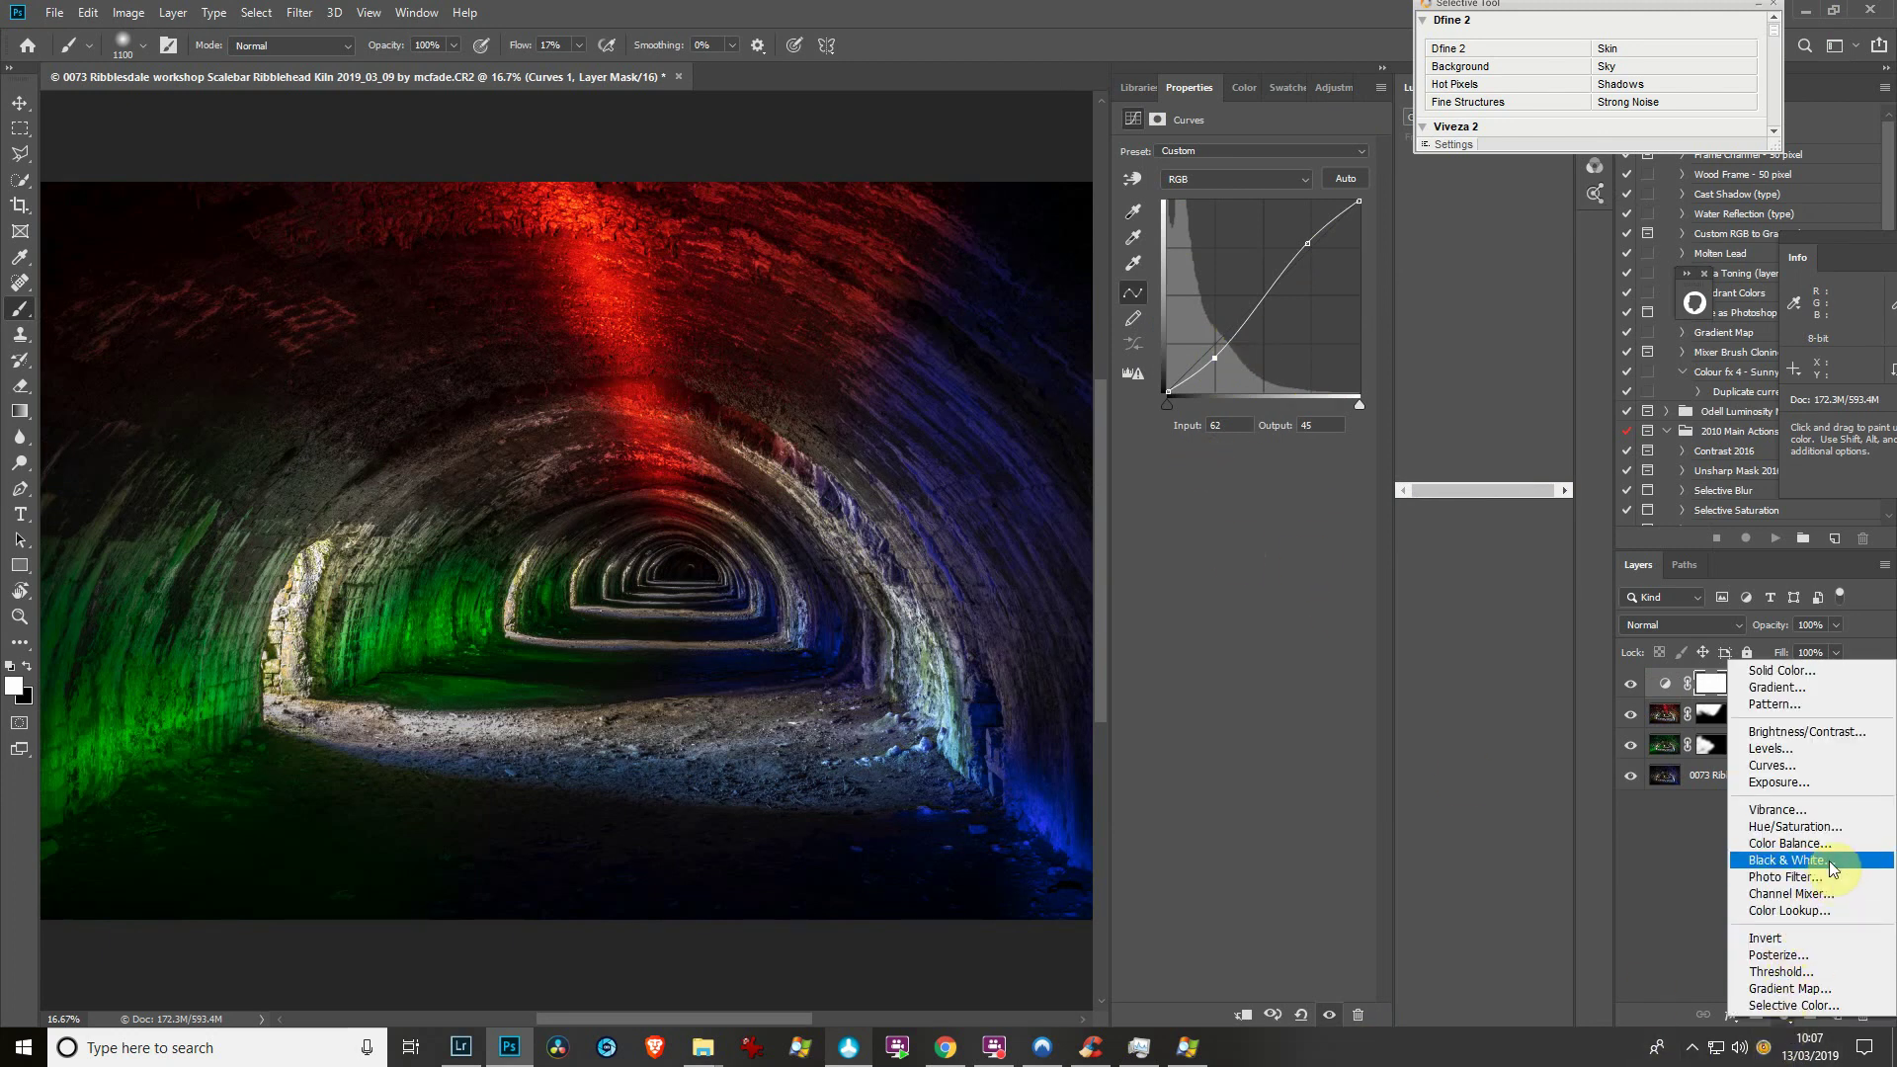
left_click(1793, 827)
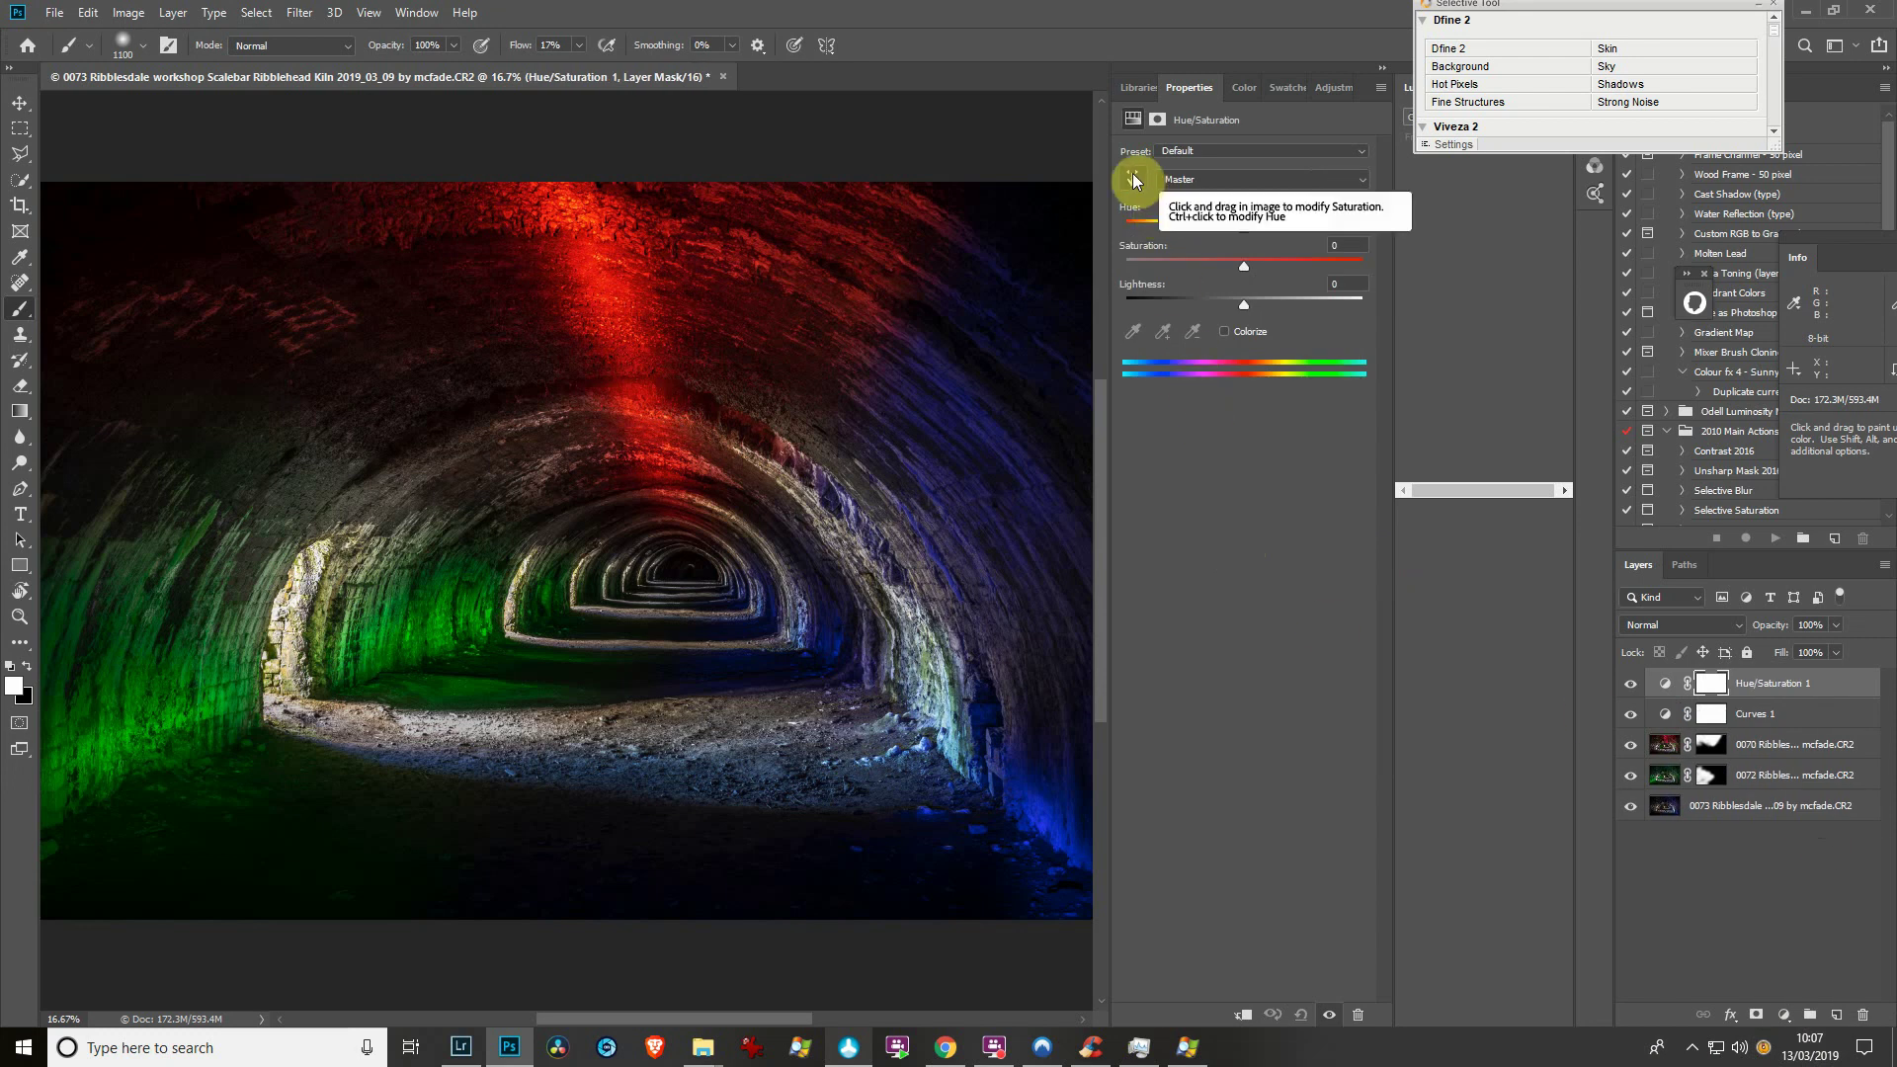
left_click(1132, 178)
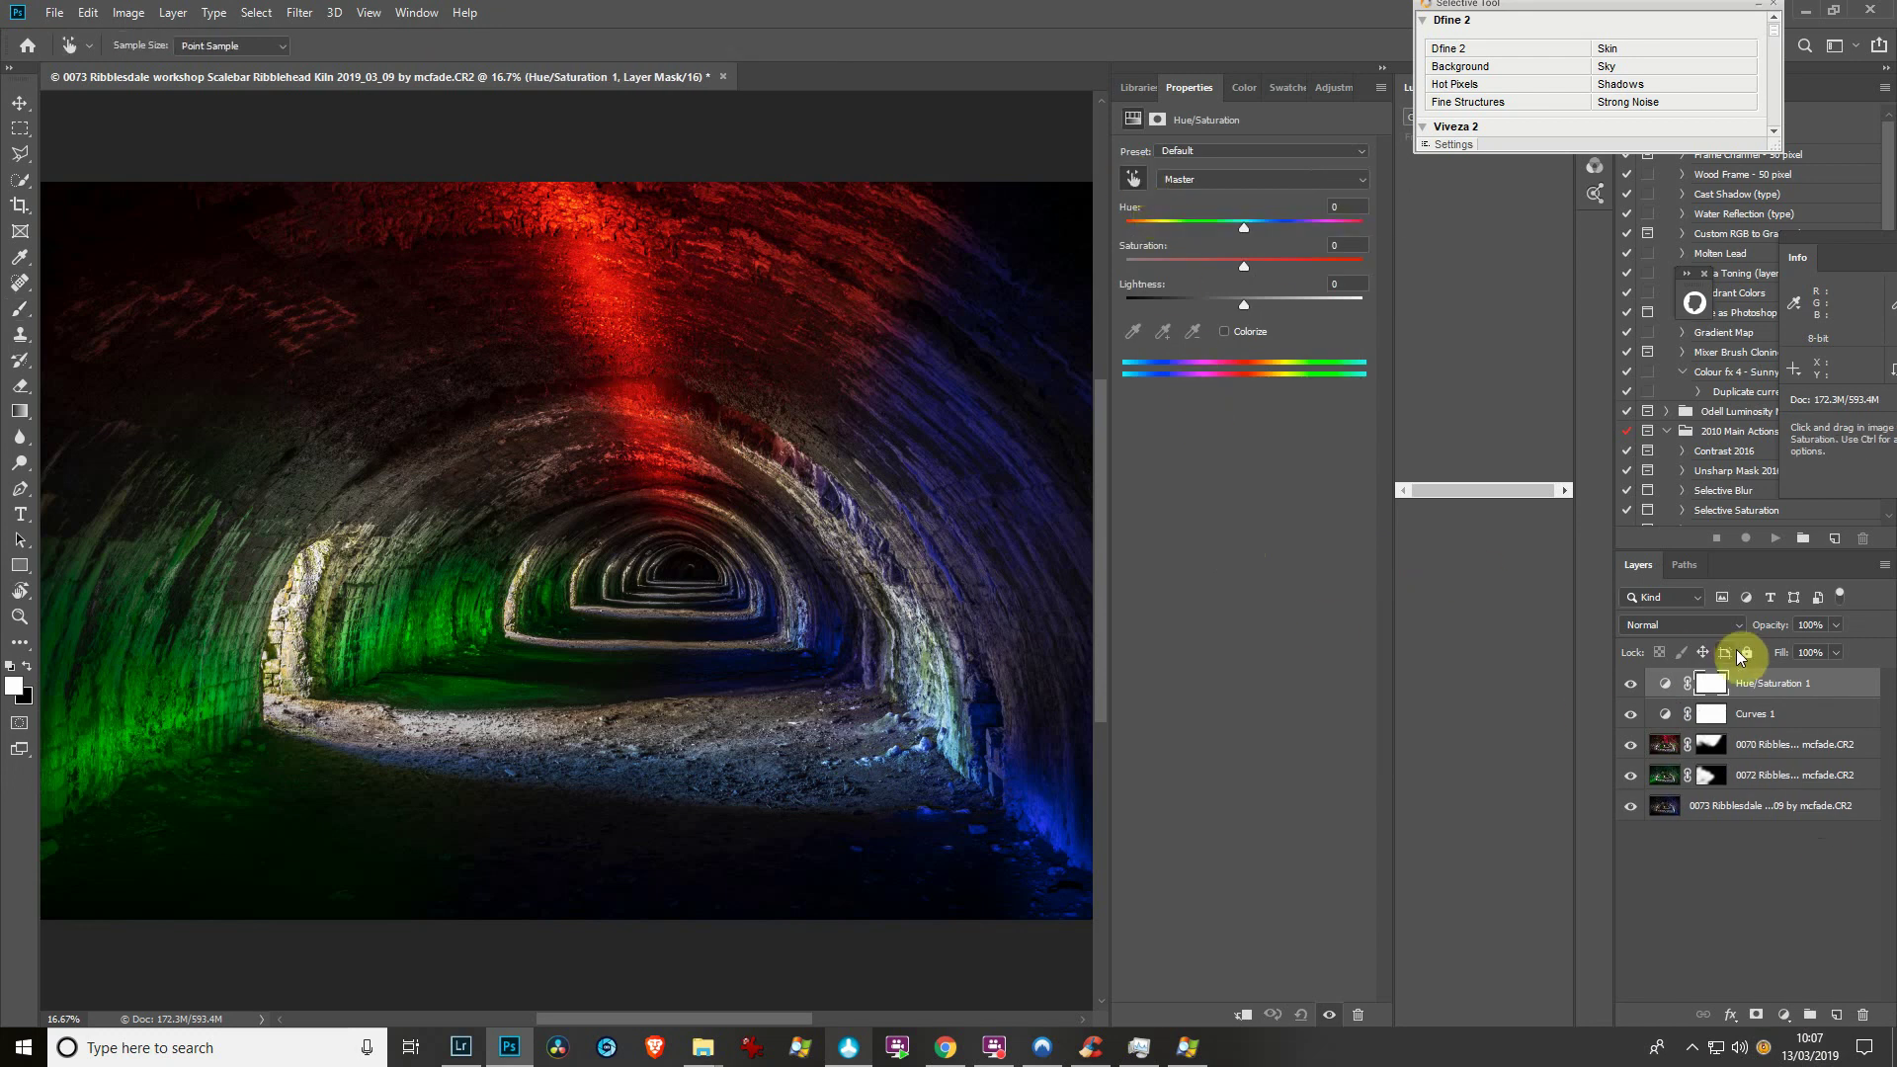
left_click_drag(635, 296, 736, 329)
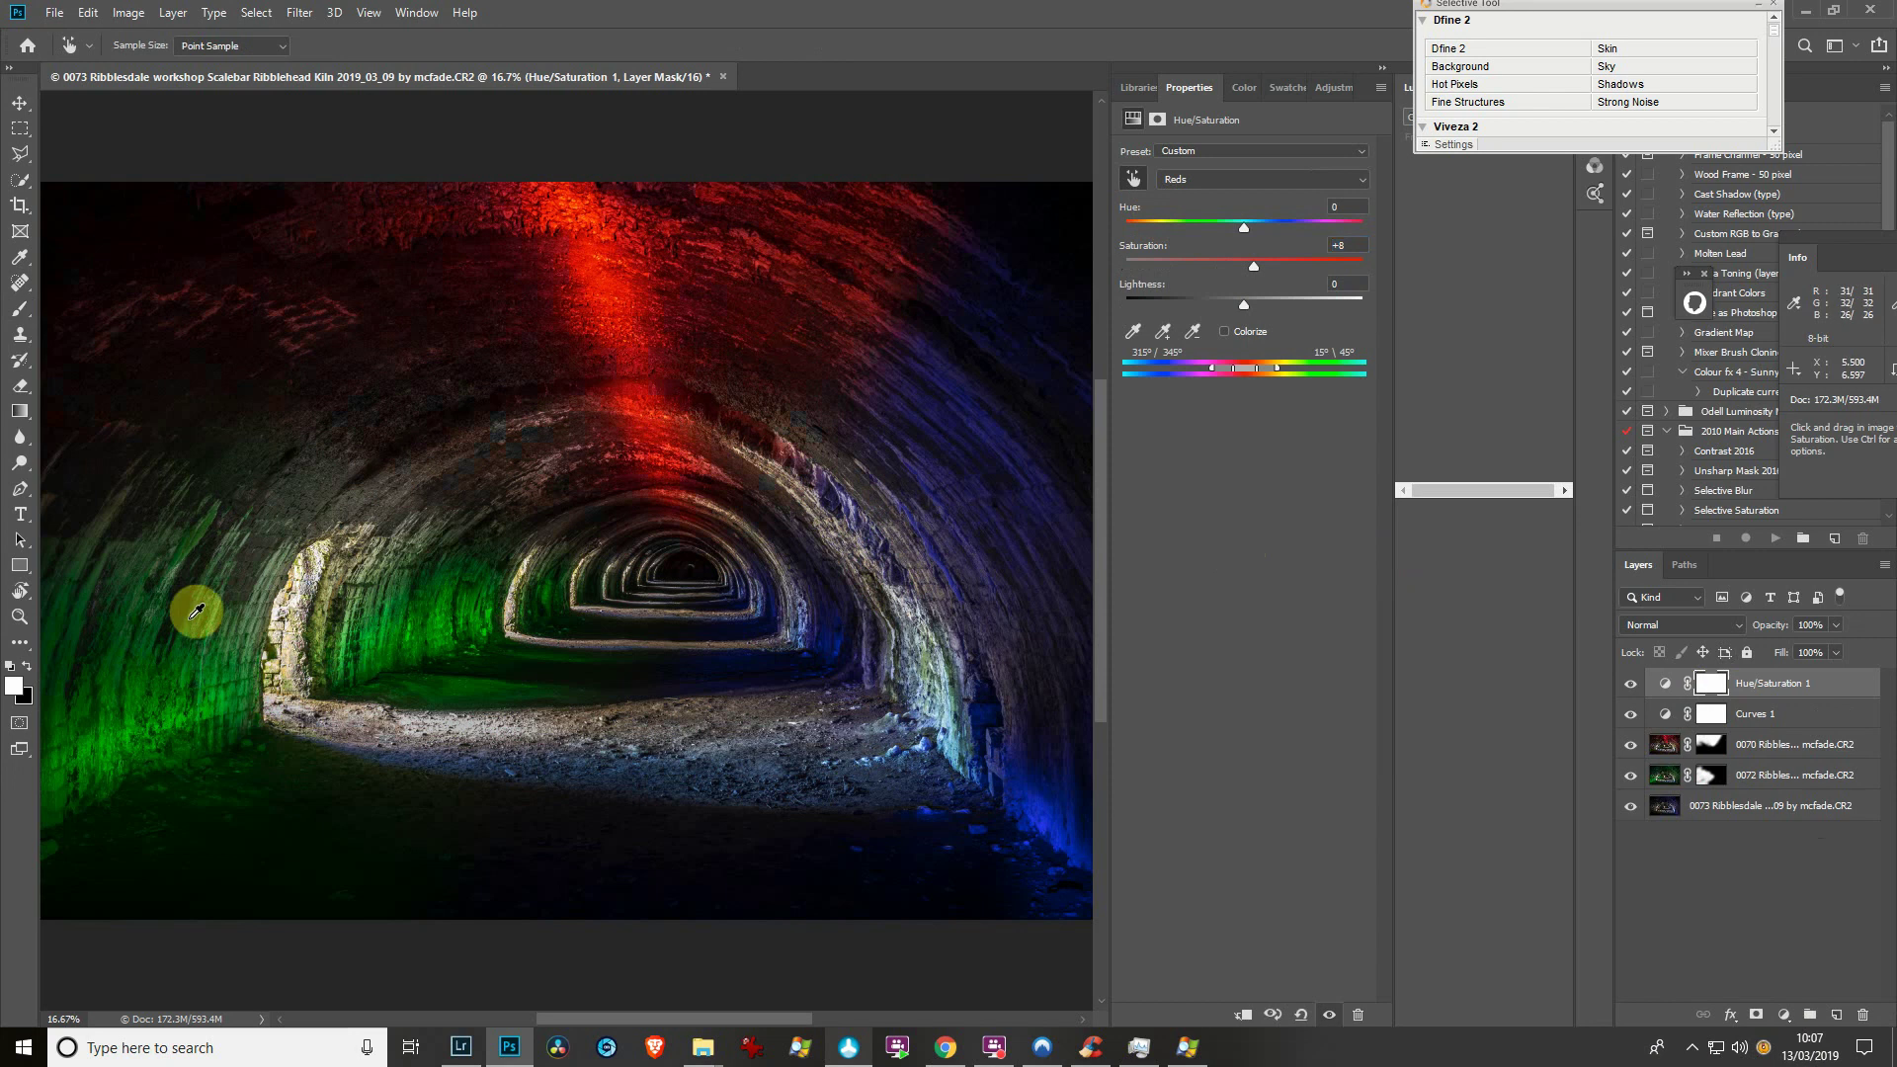
left_click_drag(169, 678, 227, 715)
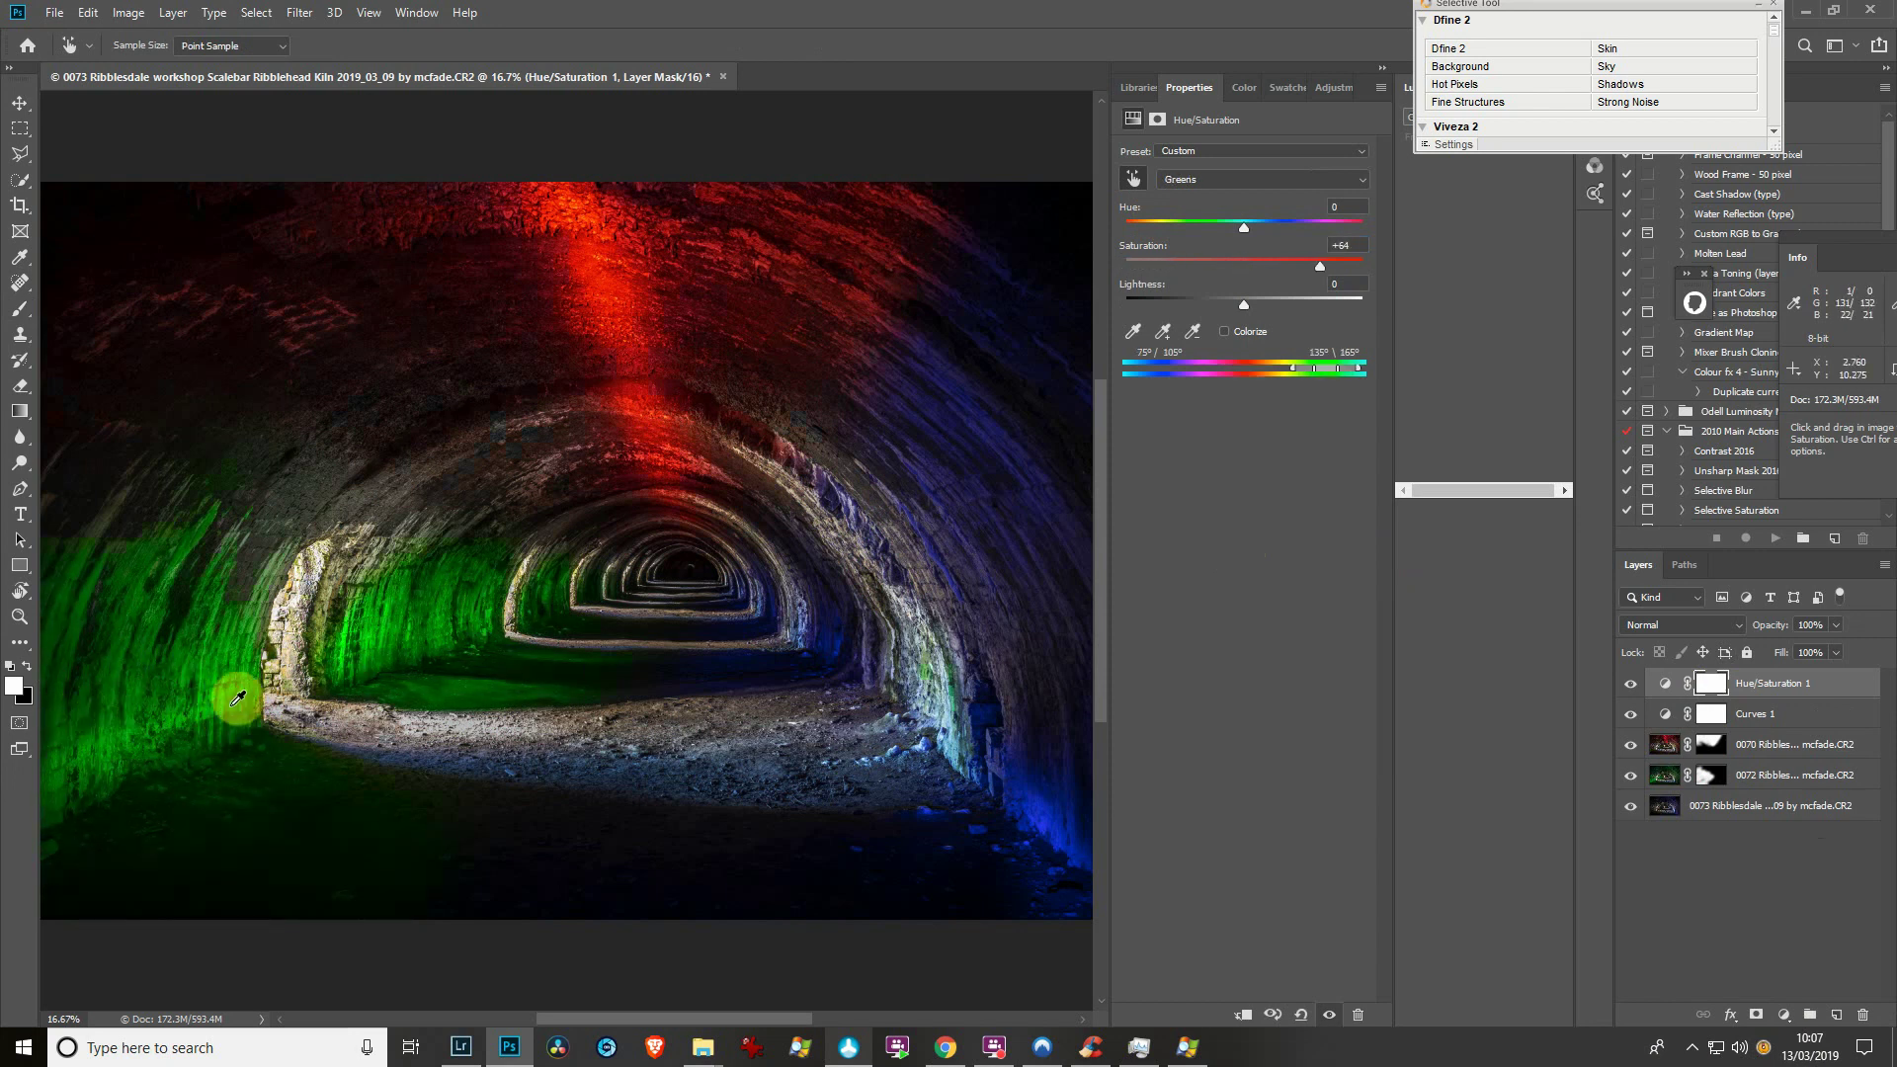
Raise Blues saturation to +32 and lightness to +13, shifting the blue hue toward teal
left_click_drag(970, 415, 1021, 400)
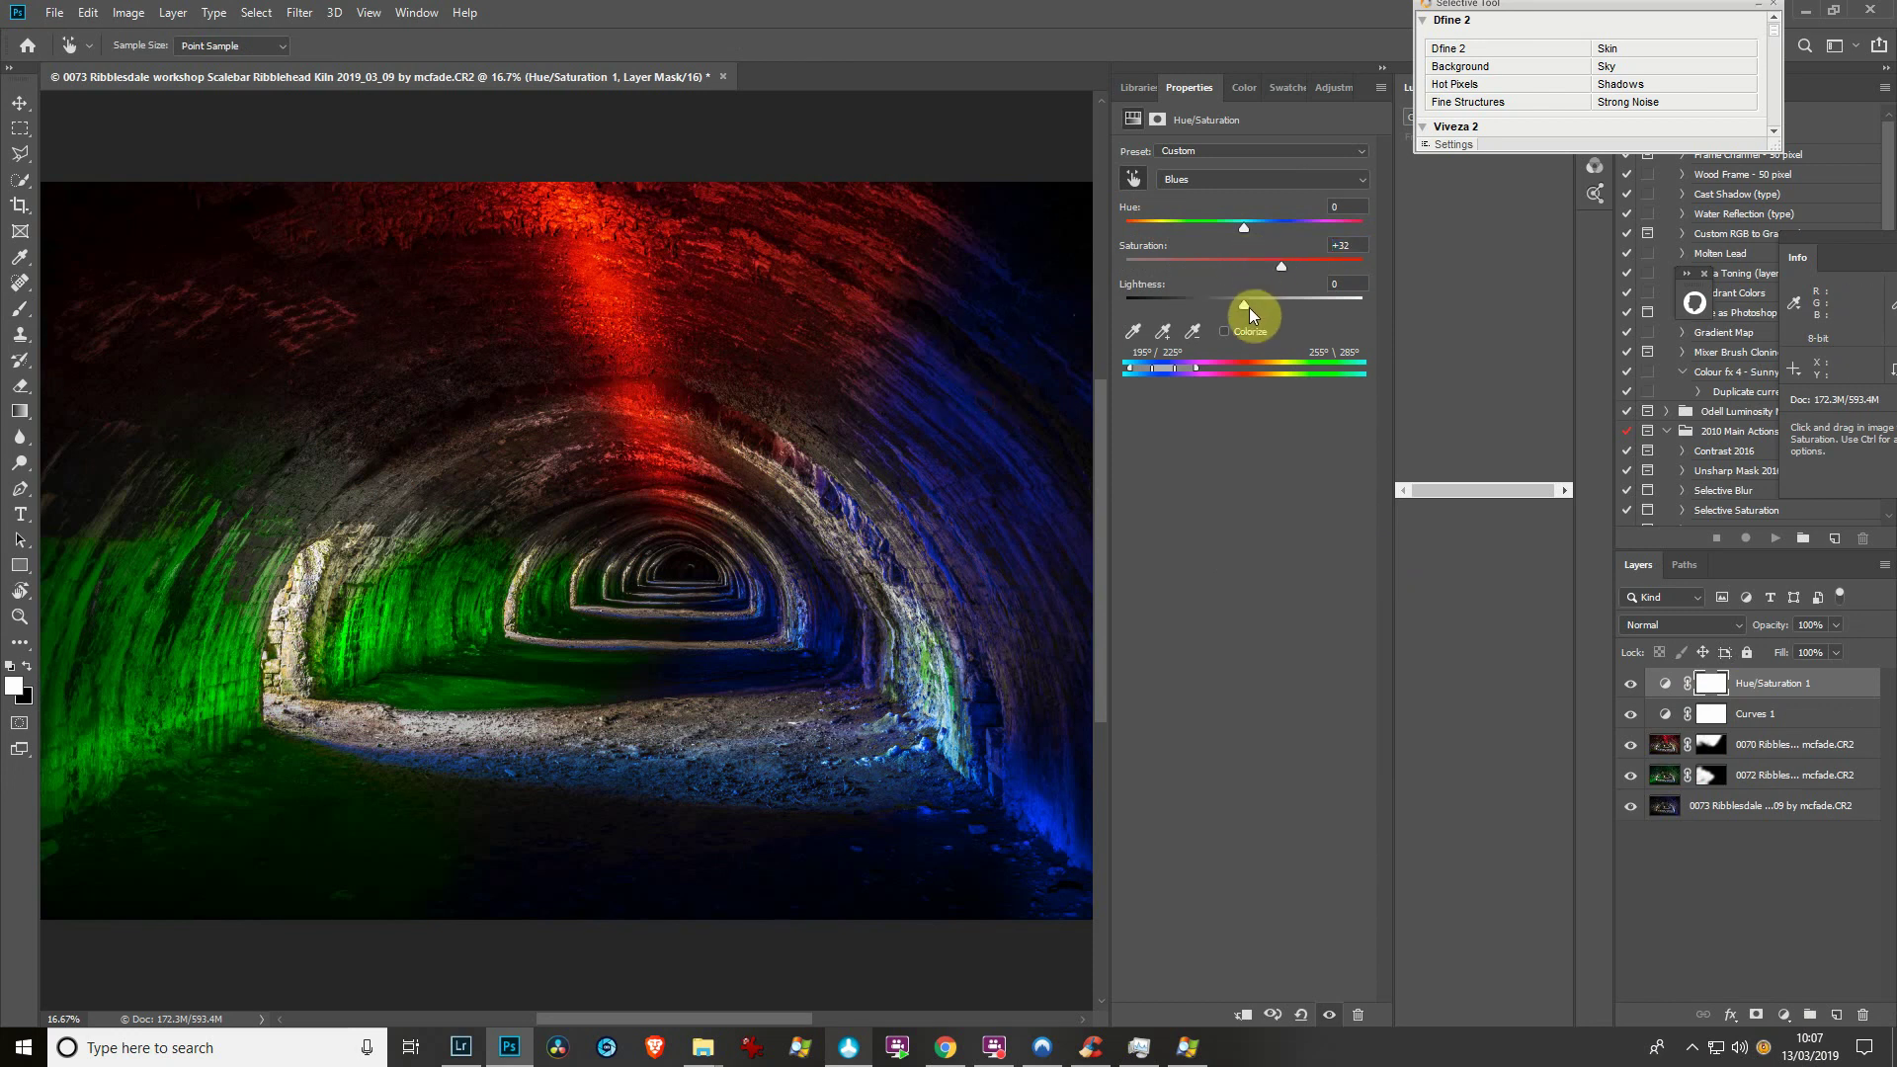
mouse_move(1249, 307)
left_mouse_down()
mouse_move(1296, 309)
mouse_move(1156, 332)
mouse_move(1260, 335)
left_mouse_up()
left_click_drag(1243, 225, 1241, 267)
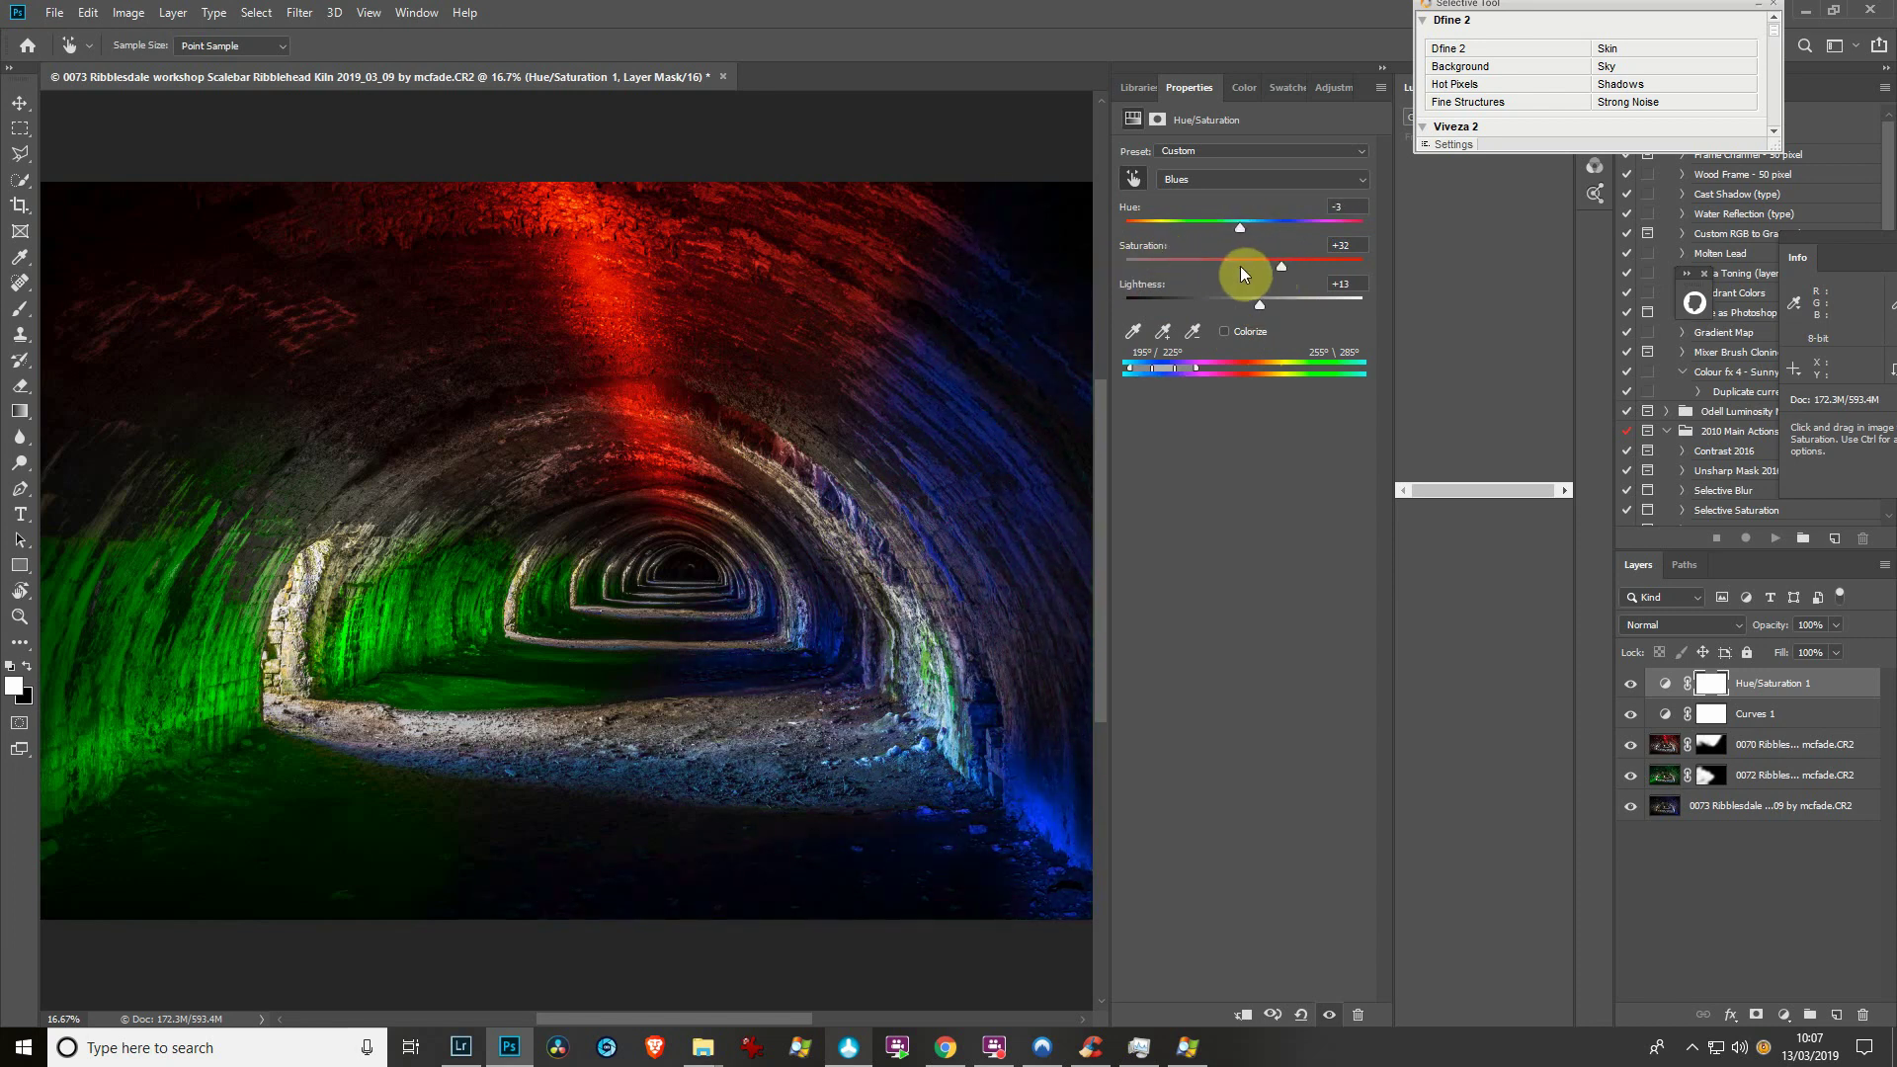